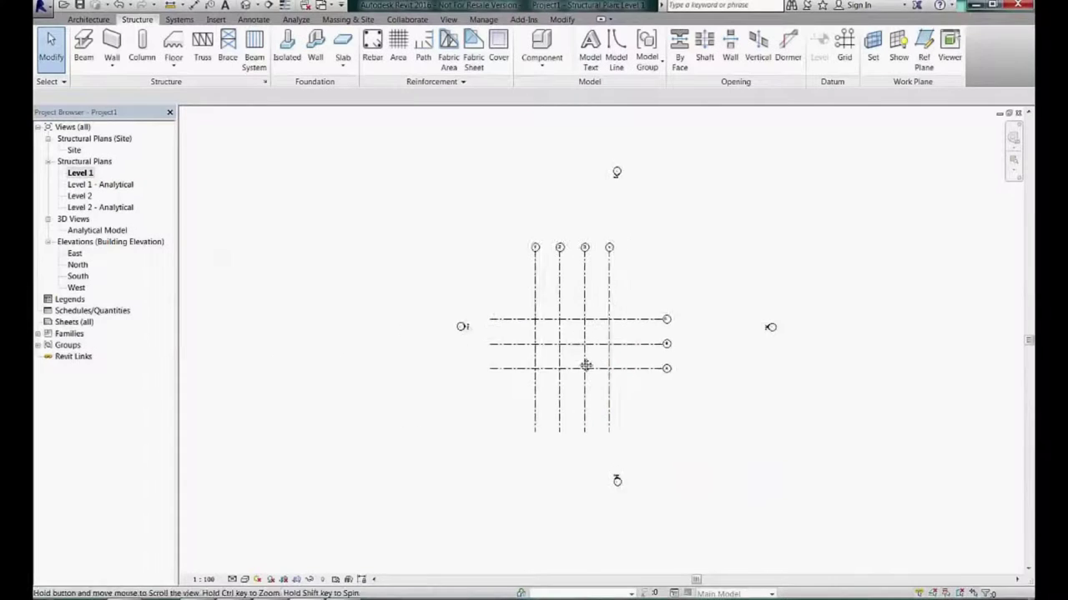
# Place structural columns at every grid intersection, extending upward to Level 2.
pyautogui.scroll(2, 575, 334)
pyautogui.click(144, 42)
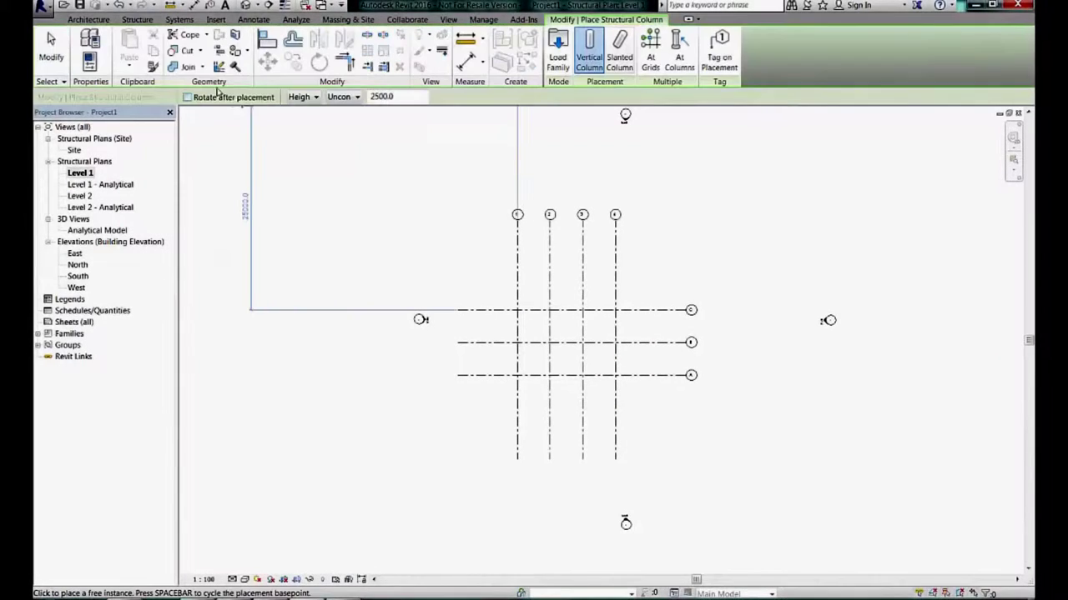
pyautogui.click(304, 97)
pyautogui.click(305, 120)
pyautogui.click(343, 96)
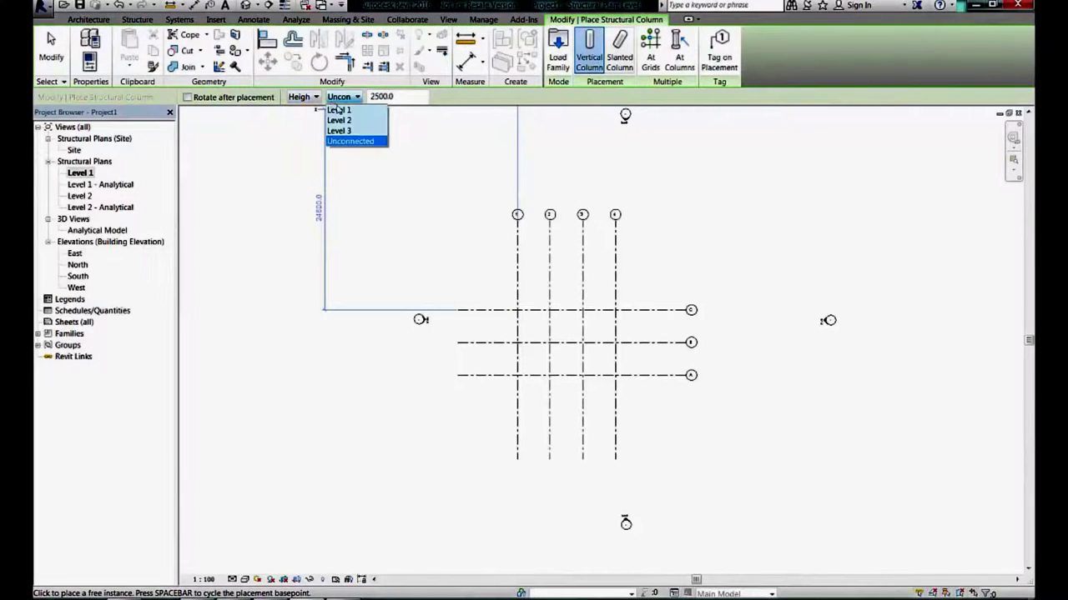
pyautogui.click(341, 121)
pyautogui.click(649, 42)
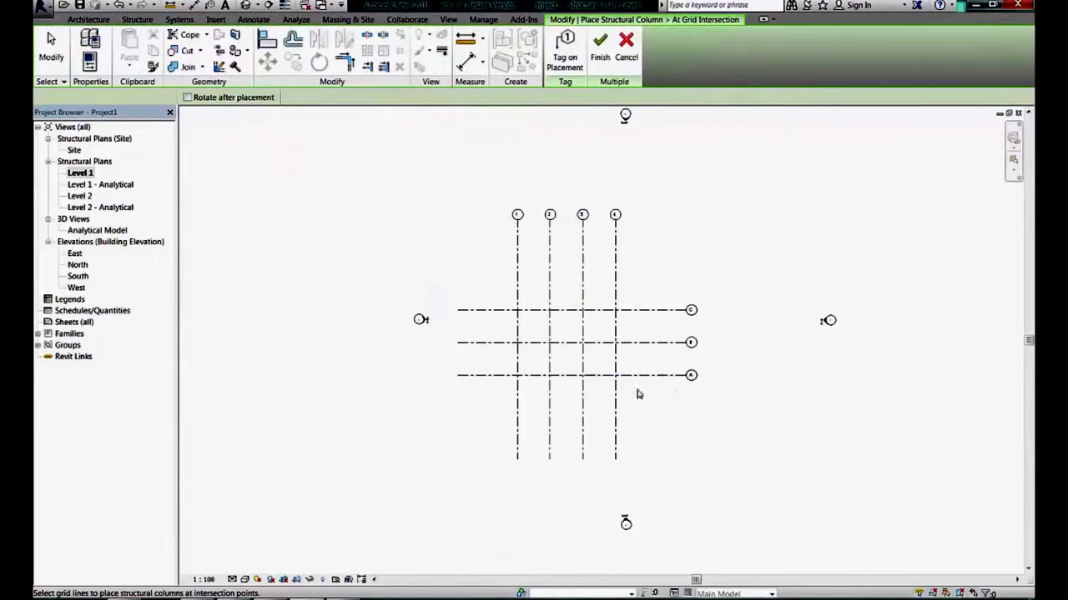
pyautogui.moveTo(636, 393); pyautogui.dragTo(520, 298)
pyautogui.click(600, 46)
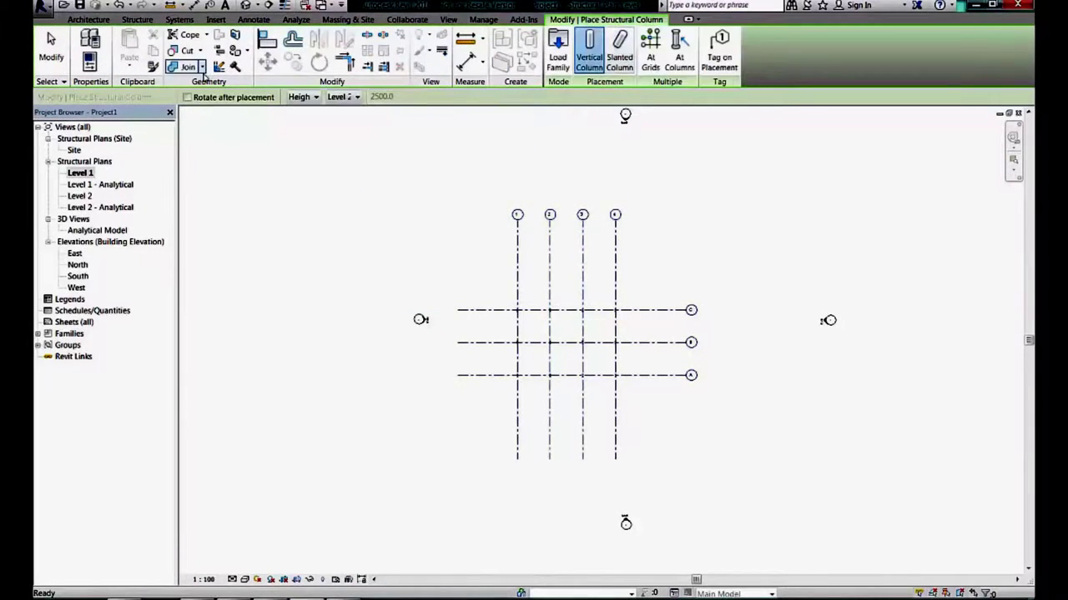
# Place beams on Level 2 along all the grid lines.
pyautogui.click(136, 19)
pyautogui.click(80, 46)
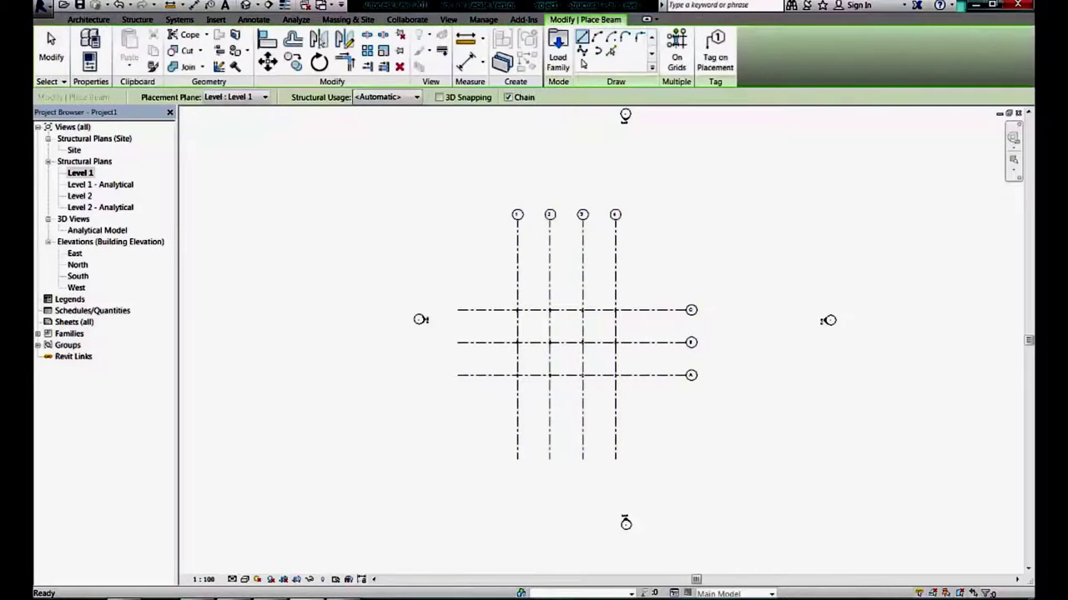
pyautogui.click(265, 98)
pyautogui.click(229, 116)
pyautogui.click(674, 44)
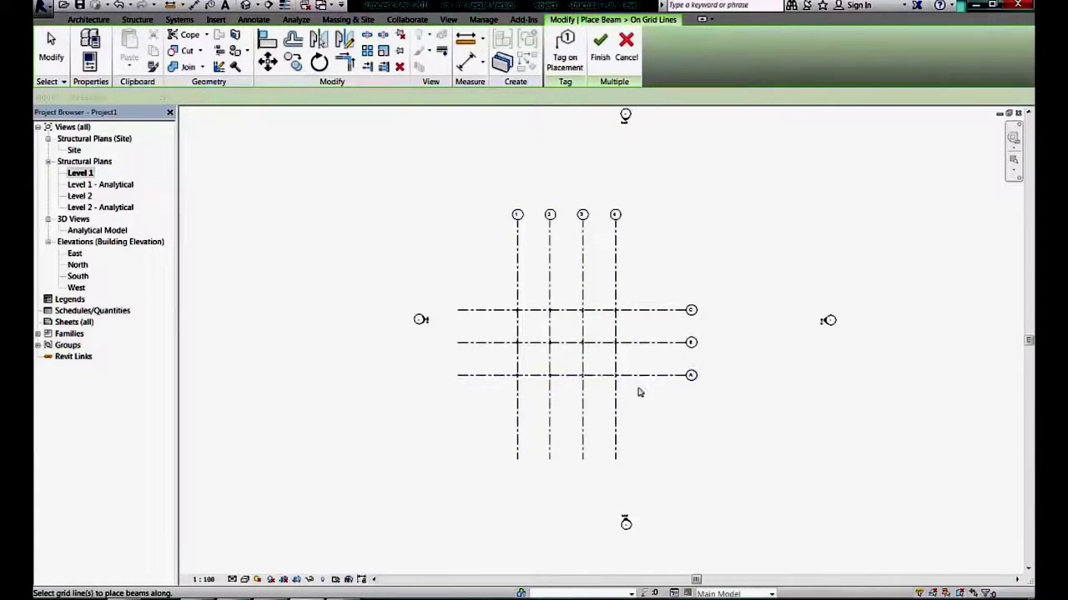
pyautogui.moveTo(639, 389); pyautogui.dragTo(489, 295)
pyautogui.click(599, 46)
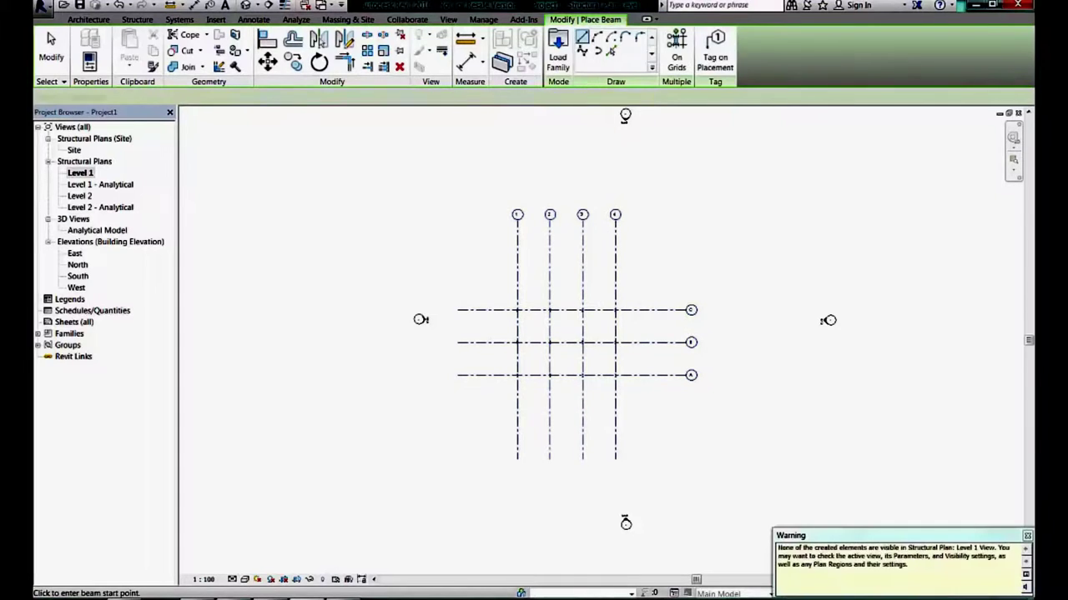
# Open the South elevation, Level 1 plan, a default 3D view, then the Analytical Model view.
pyautogui.doubleClick(78, 276)
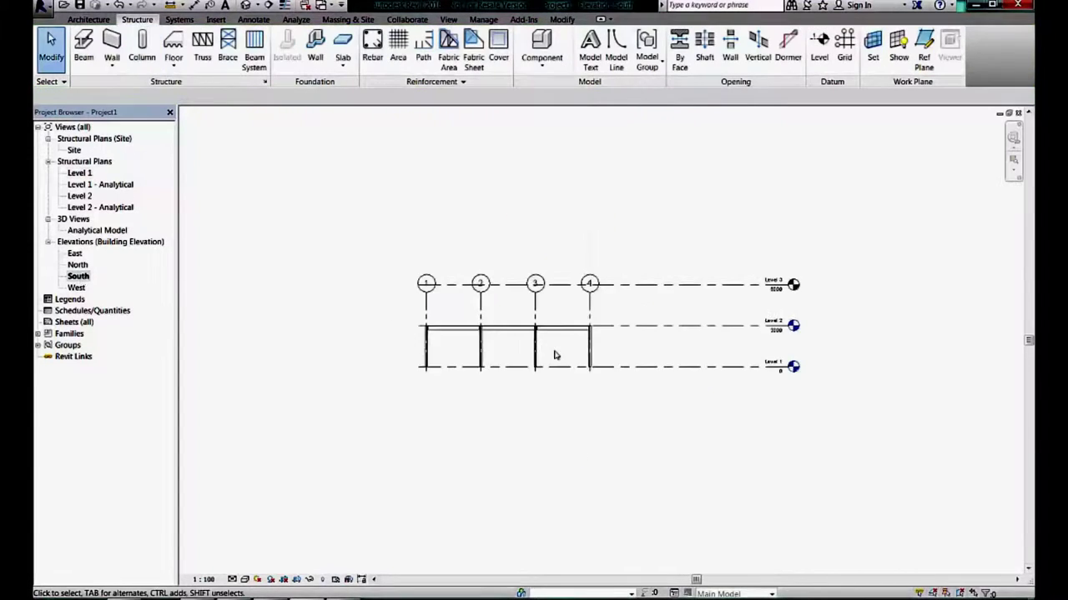
pyautogui.doubleClick(79, 172)
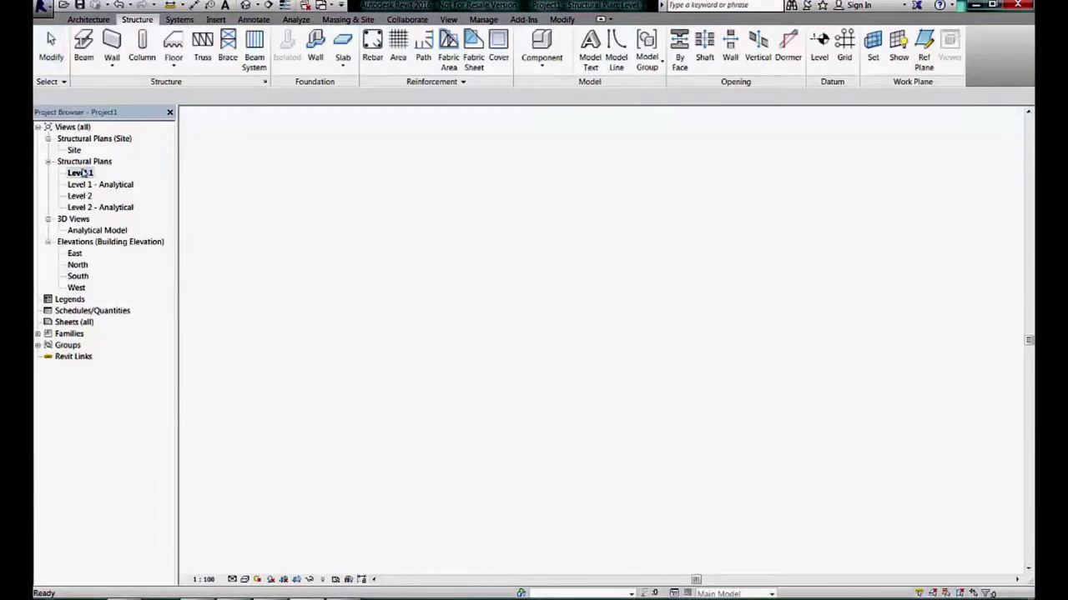
pyautogui.press('3')
pyautogui.press('d')
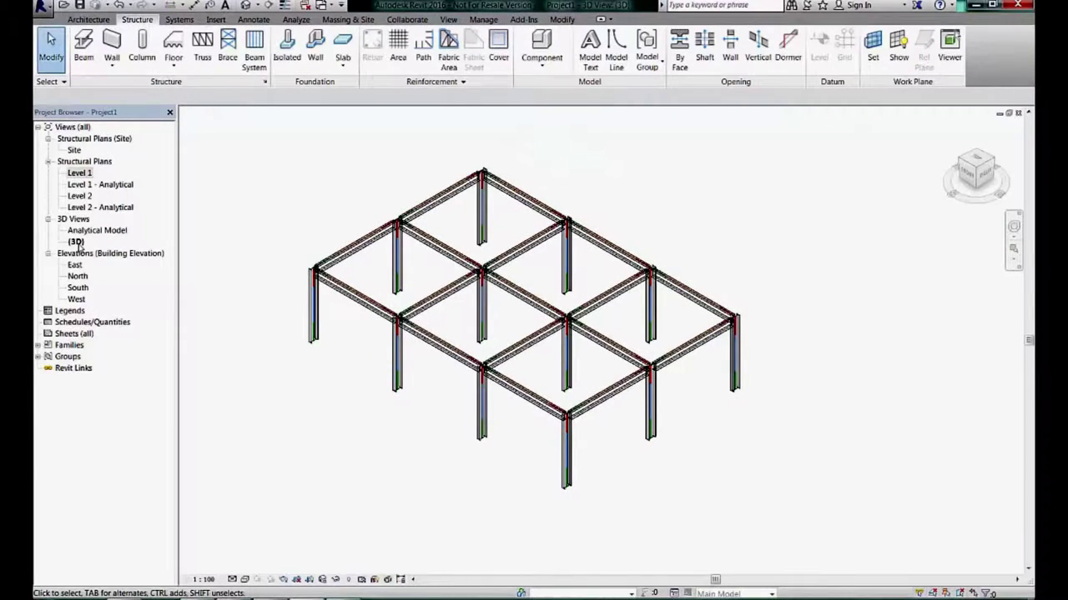
pyautogui.doubleClick(91, 230)
# Turn on Analytical Nodes in the view's visibility settings and fit the frame in view.
pyautogui.press('v')
pyautogui.press('g')
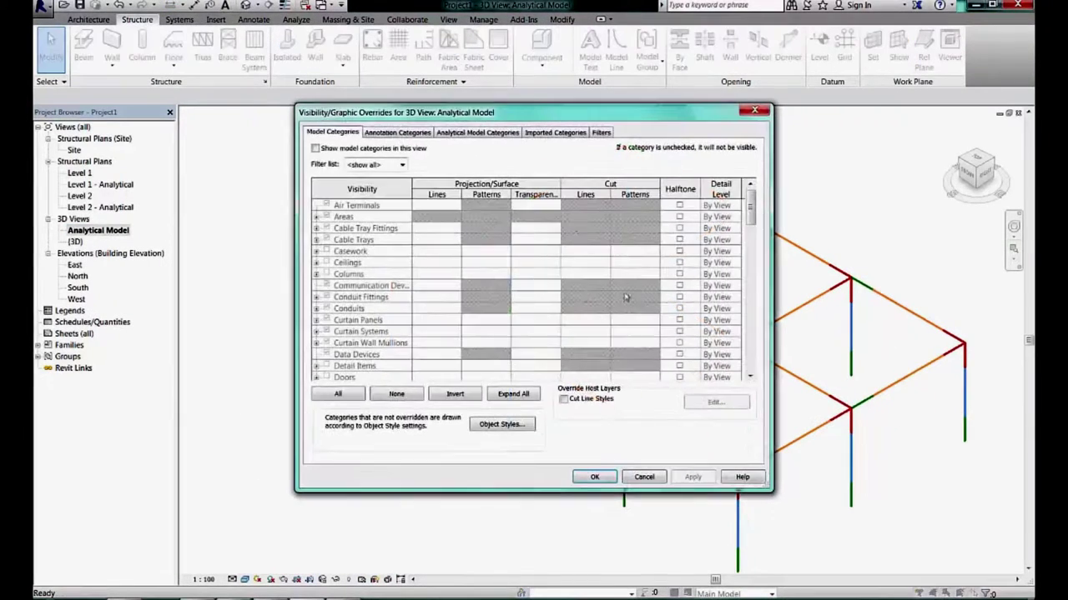
pyautogui.click(456, 133)
pyautogui.click(326, 286)
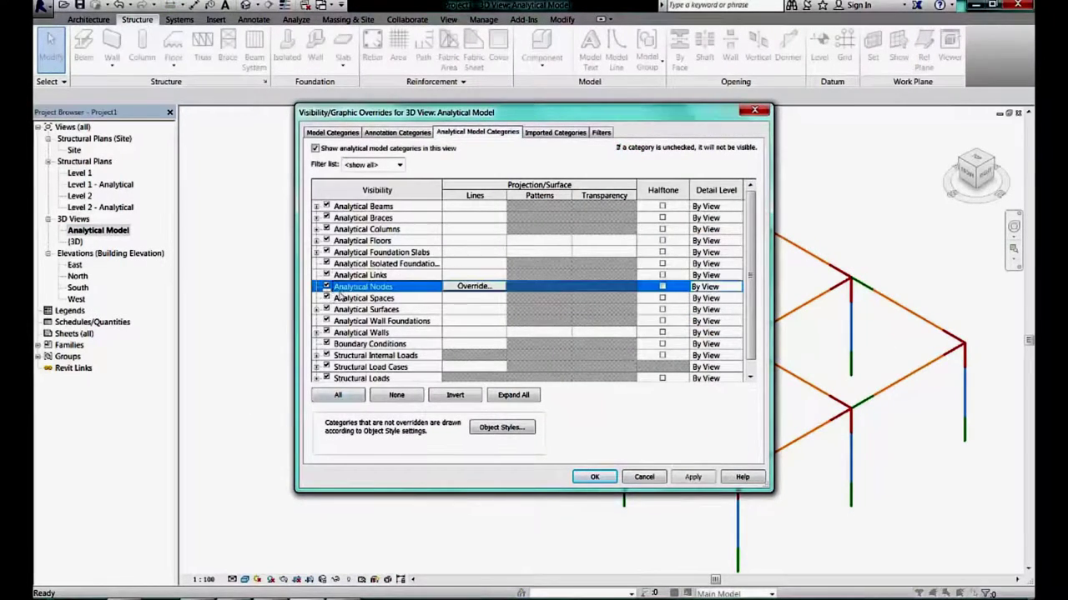
pyautogui.click(693, 478)
pyautogui.click(596, 478)
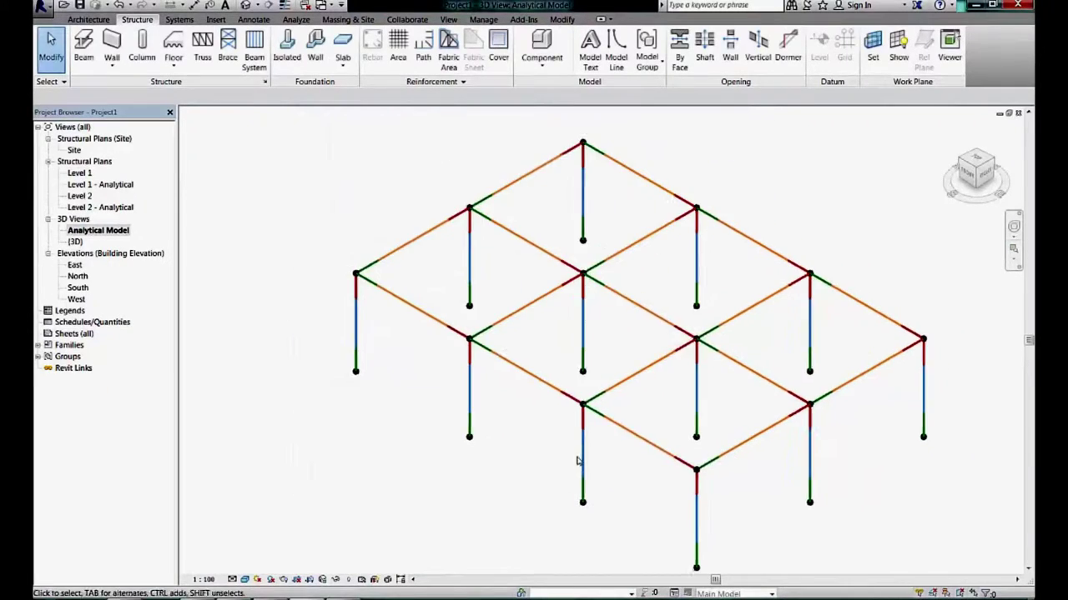
pyautogui.keyDown('shift'); pyautogui.moveTo(576, 458); pyautogui.dragTo(637, 395, button='middle'); pyautogui.keyUp('shift')
pyautogui.scroll(3, 417, 333)
pyautogui.scroll(2, 374, 345)
pyautogui.middleClick(374, 344)
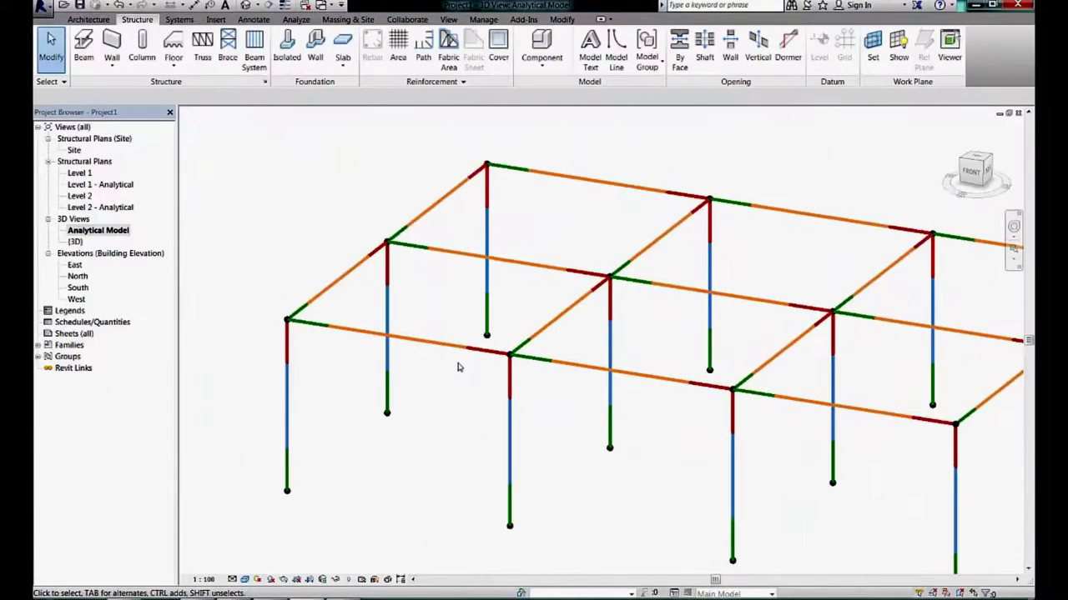
pyautogui.click(293, 19)
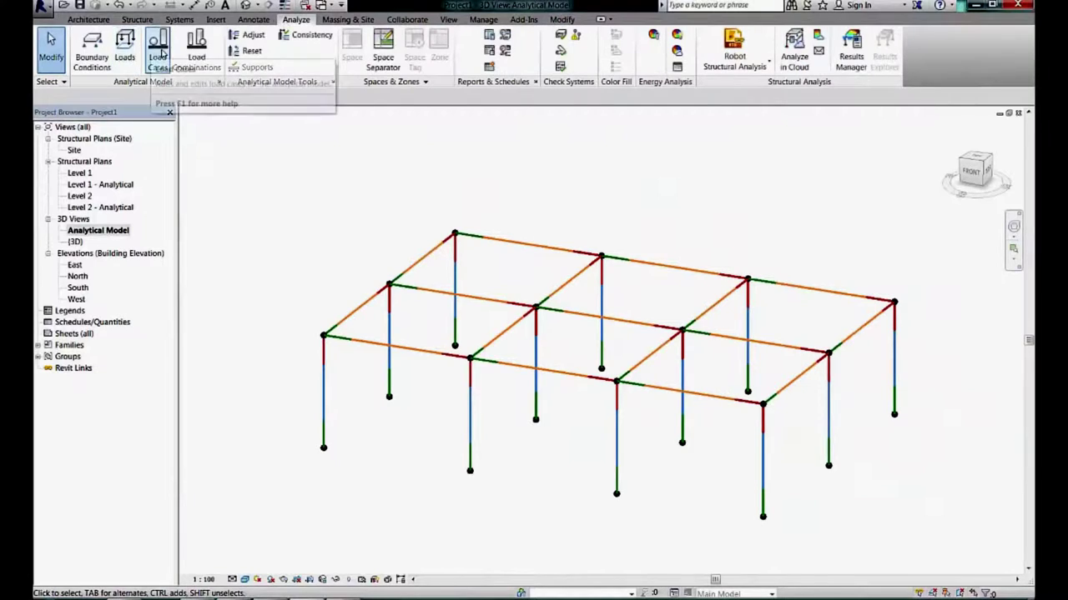
# Review the load cases unchanged, then send the model through the Robot Structural Analysis Link.
pyautogui.click(219, 81)
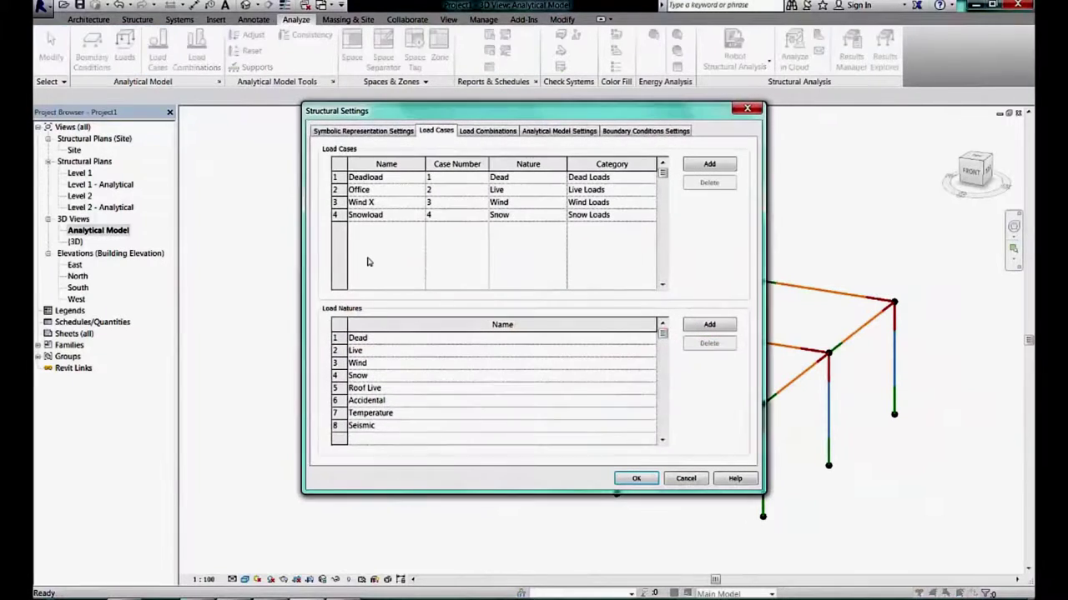
pyautogui.click(693, 482)
pyautogui.click(734, 51)
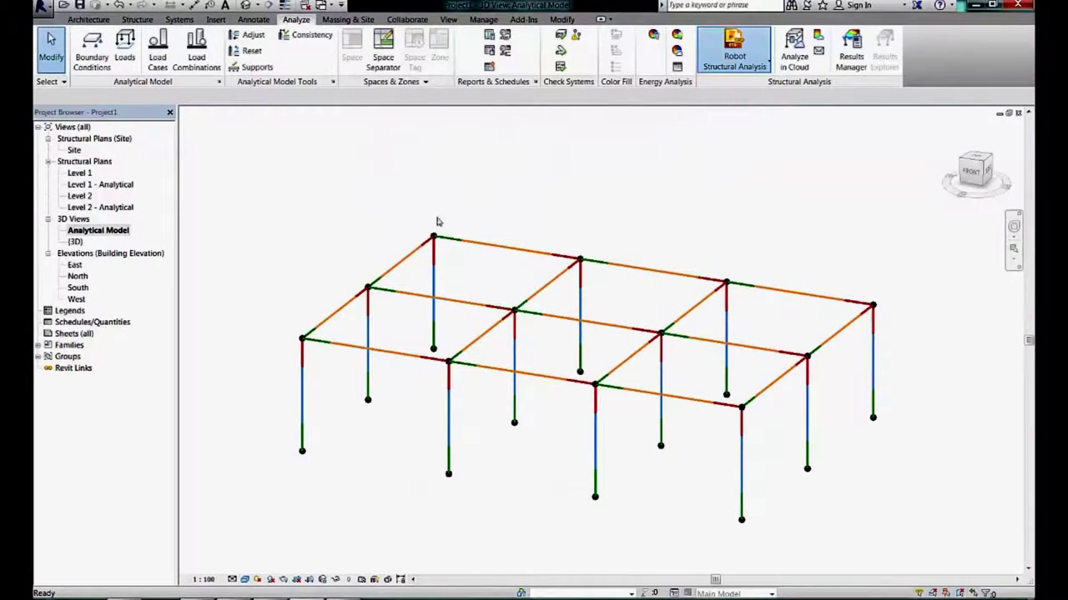
pyautogui.click(590, 373)
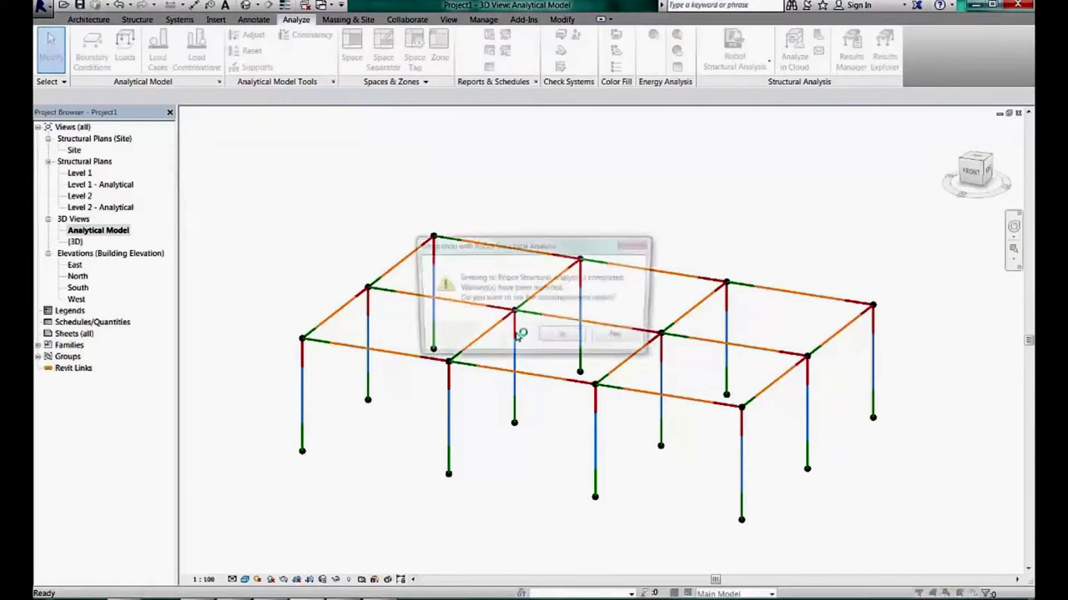
# Open the model in Robot, check the columns' Gamma angle in front view, and list bar sections.
pyautogui.click(538, 337)
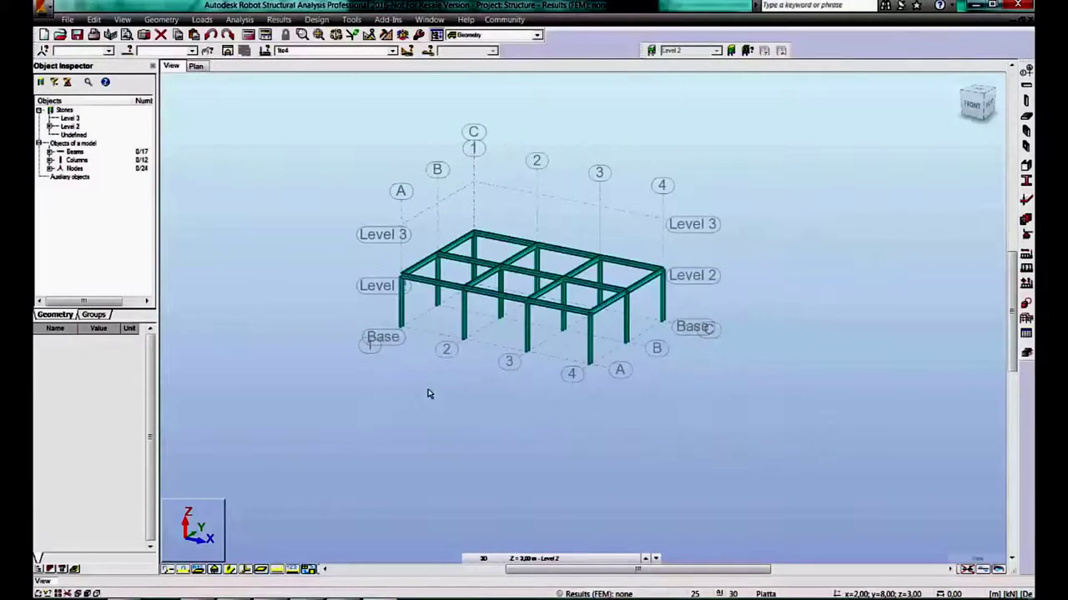
pyautogui.click(977, 105)
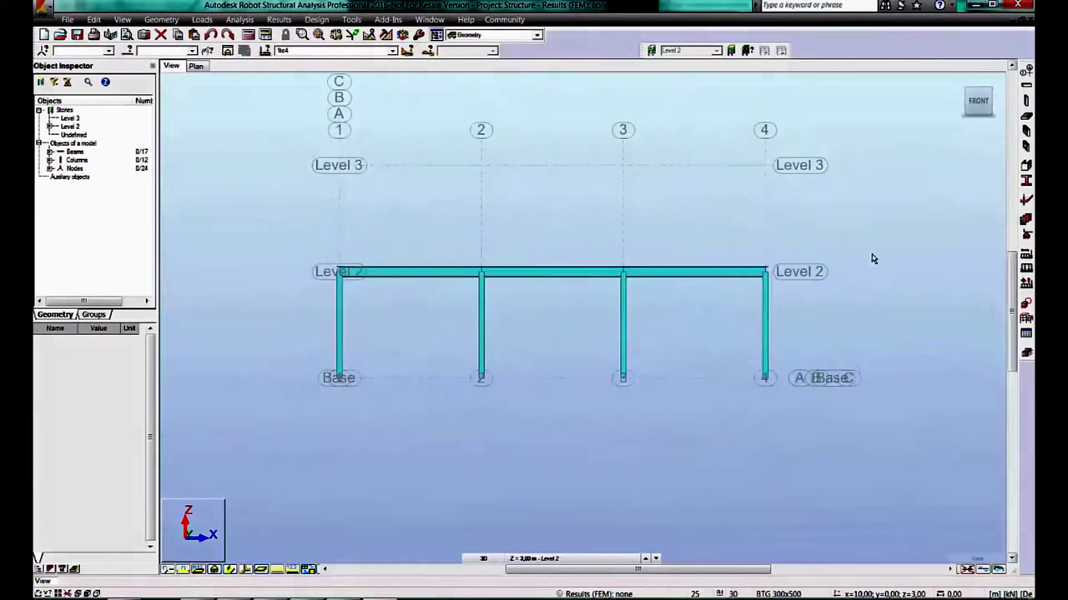
pyautogui.moveTo(817, 312); pyautogui.dragTo(336, 343)
pyautogui.click(41, 465)
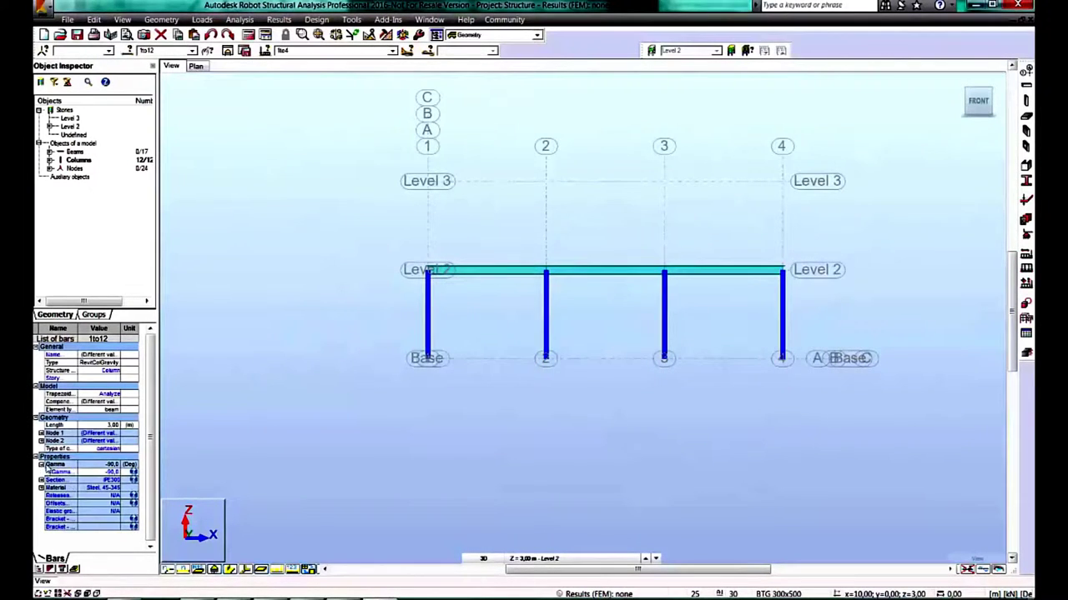
pyautogui.click(500, 357)
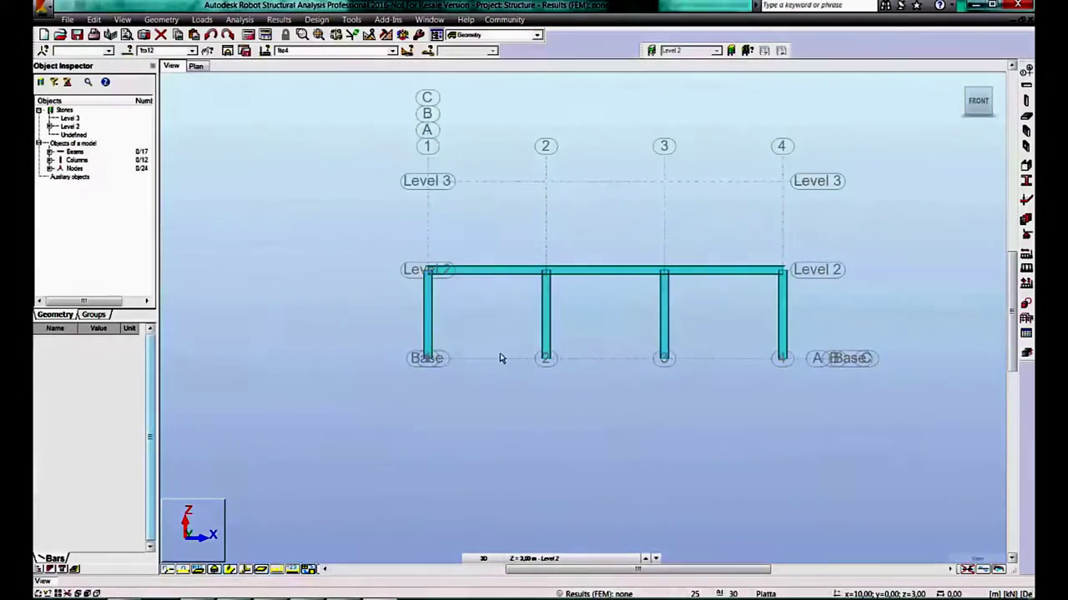
pyautogui.hotkey('ctrl', 'alt', '0')
pyautogui.click(406, 50)
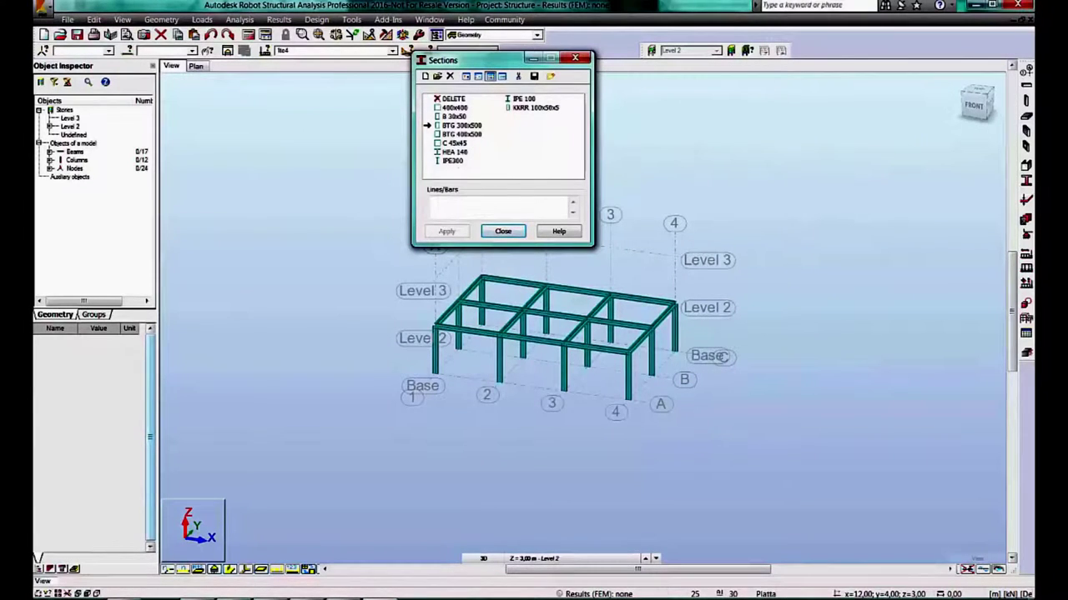
# Add HEA 140 and HEA 240 sections to the section list.
pyautogui.click(425, 76)
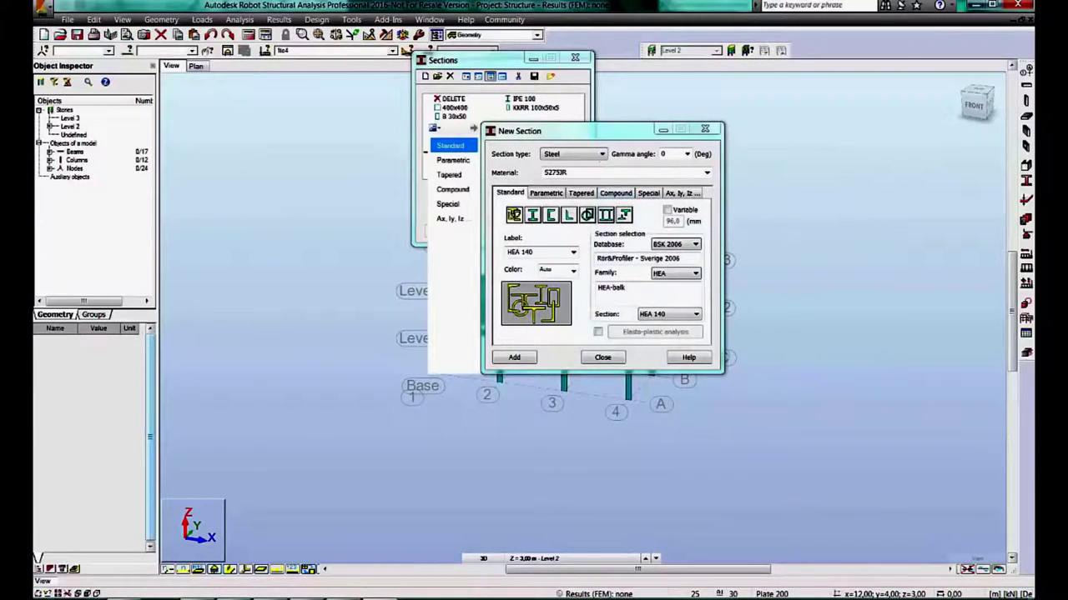
pyautogui.click(514, 357)
pyautogui.click(602, 357)
pyautogui.moveTo(467, 60); pyautogui.dragTo(753, 102)
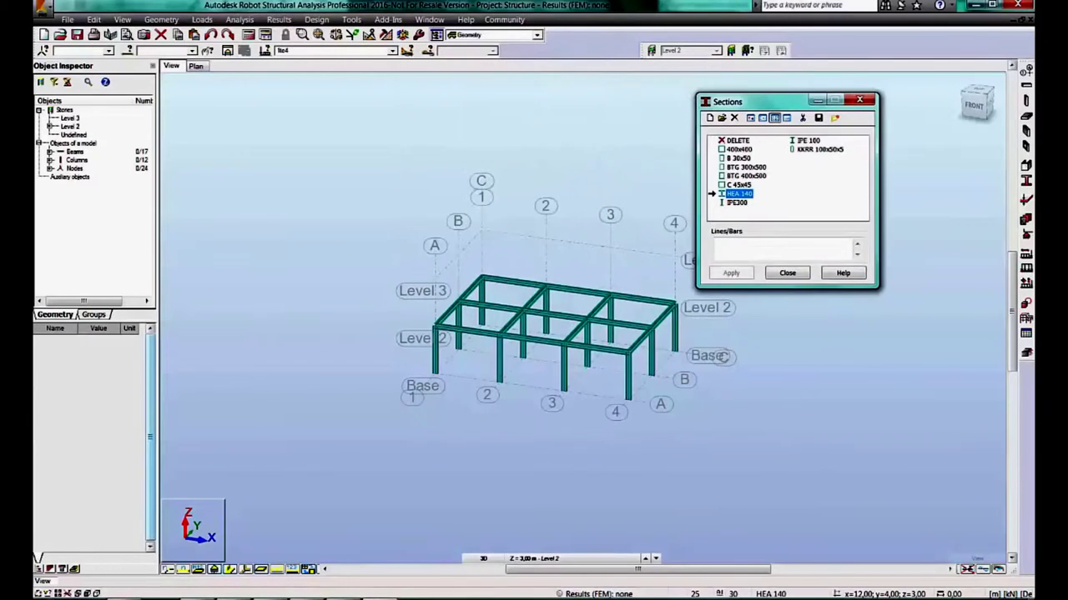
pyautogui.click(710, 118)
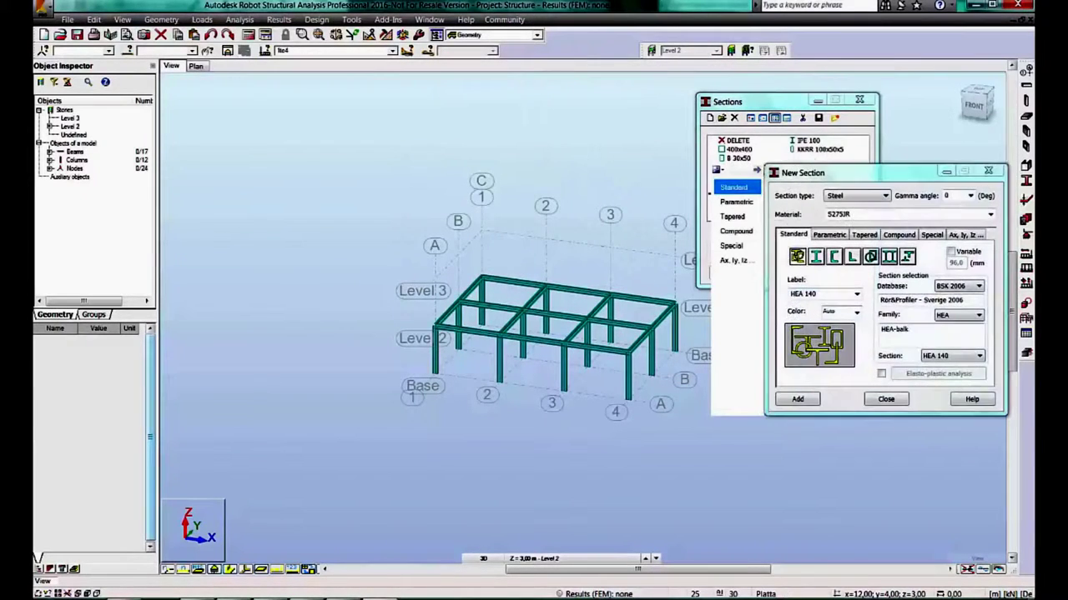
pyautogui.click(979, 355)
pyautogui.click(950, 421)
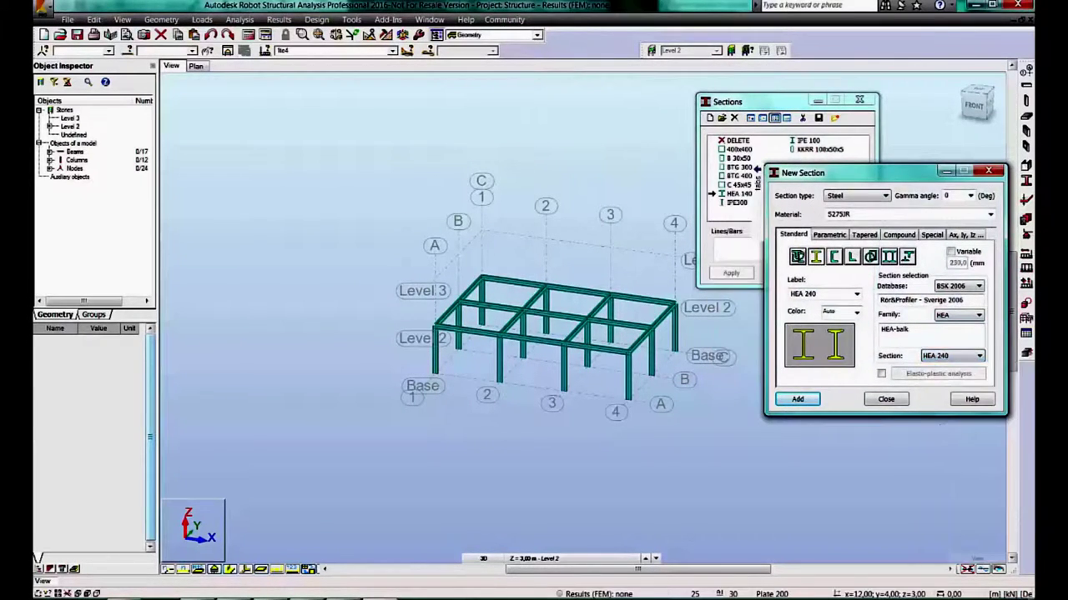
pyautogui.click(798, 399)
pyautogui.click(886, 399)
# Assign HEA 240 to the frame bars and column 7, then select the Level 2 members.
pyautogui.hotkey('ctrl', 'a')
pyautogui.click(976, 105)
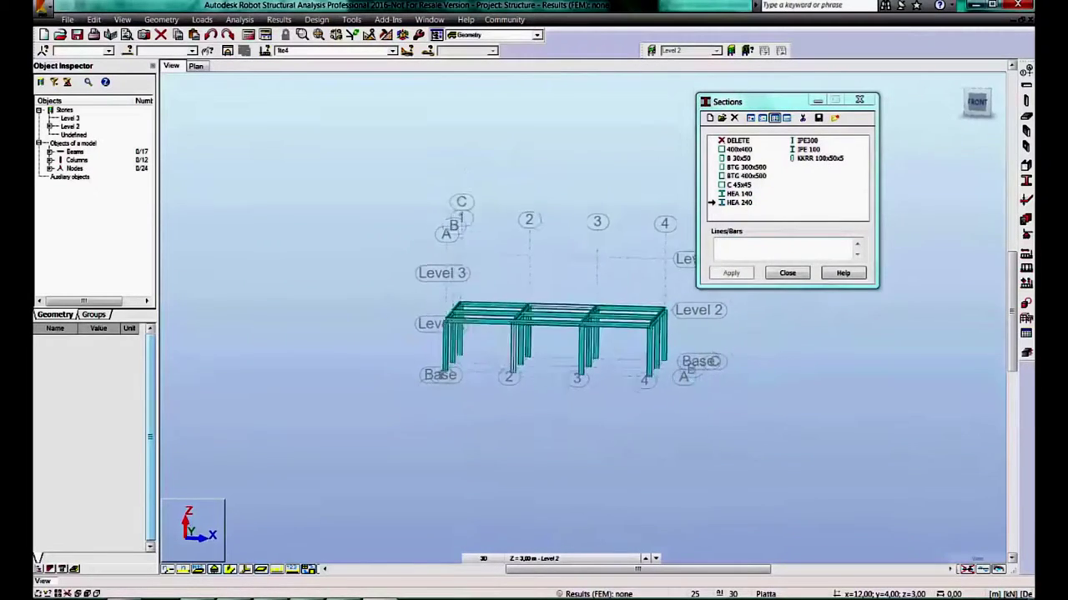
pyautogui.write('1to29')
pyautogui.click(731, 273)
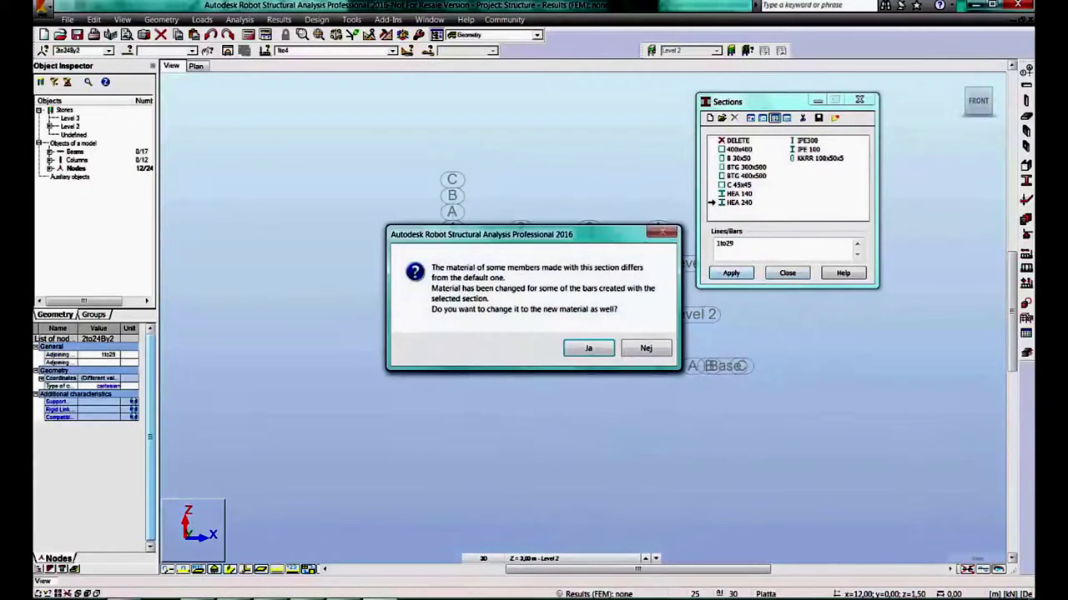
pyautogui.click(589, 352)
pyautogui.scroll(2, 431, 395)
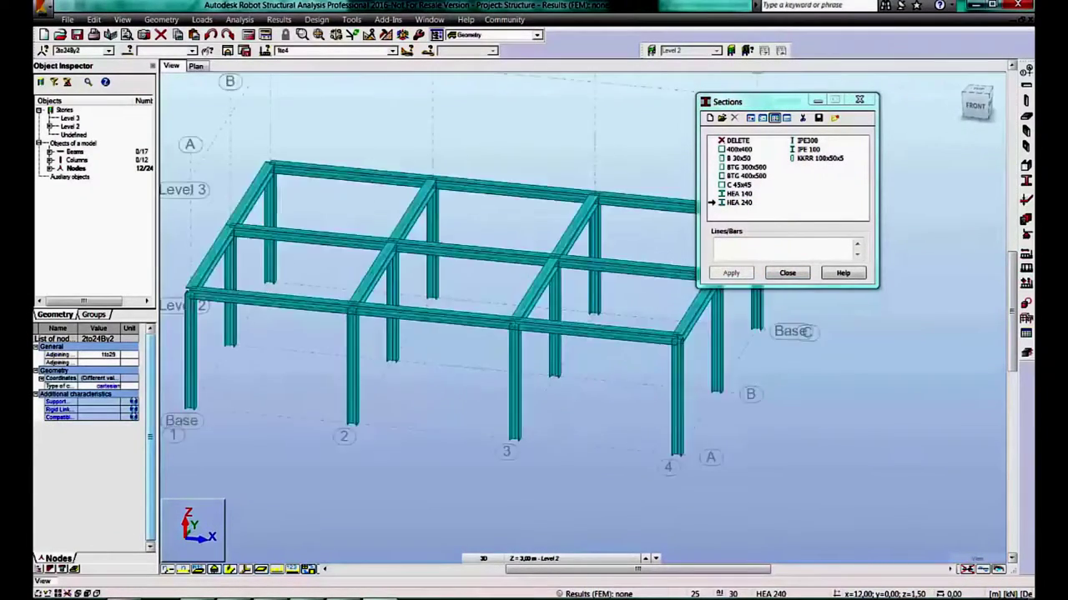
pyautogui.scroll(2, 431, 394)
pyautogui.scroll(2, 432, 394)
pyautogui.click(431, 395)
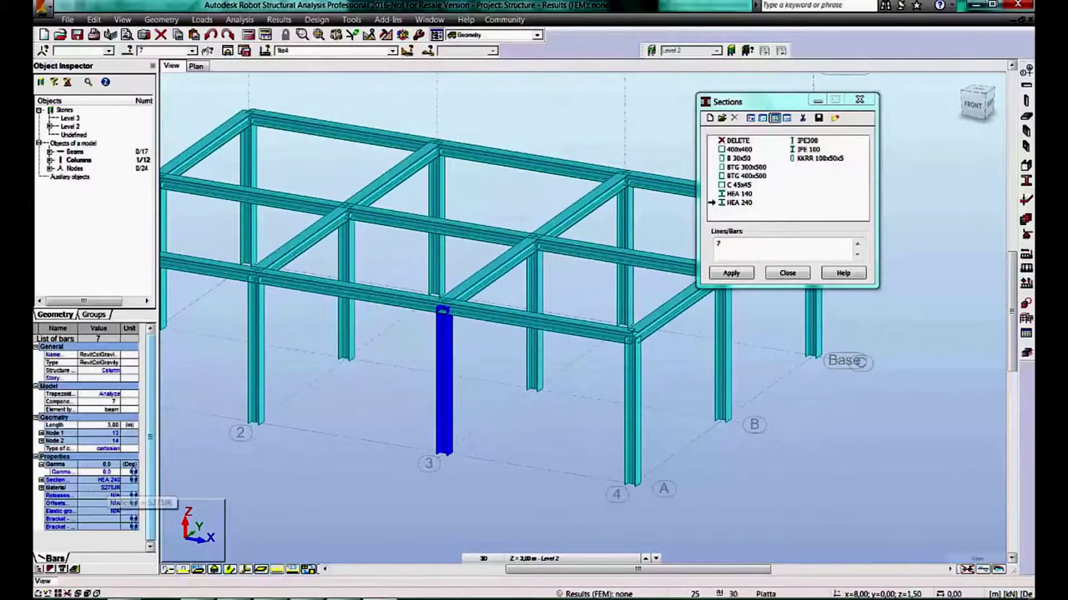
pyautogui.scroll(-2, 517, 305)
pyautogui.click(787, 273)
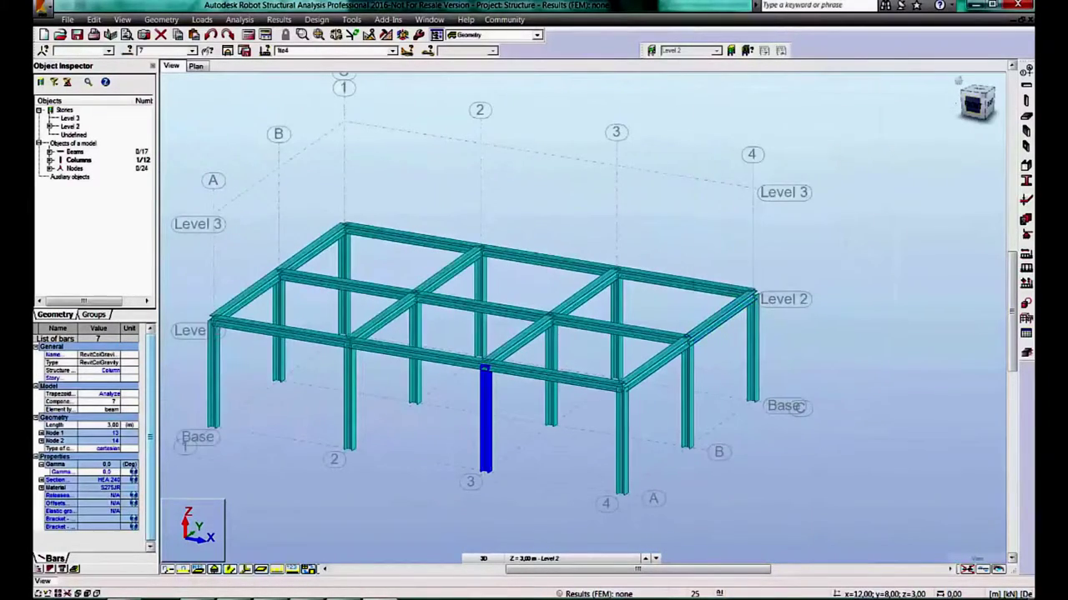
pyautogui.click(978, 104)
pyautogui.moveTo(731, 393); pyautogui.dragTo(172, 340)
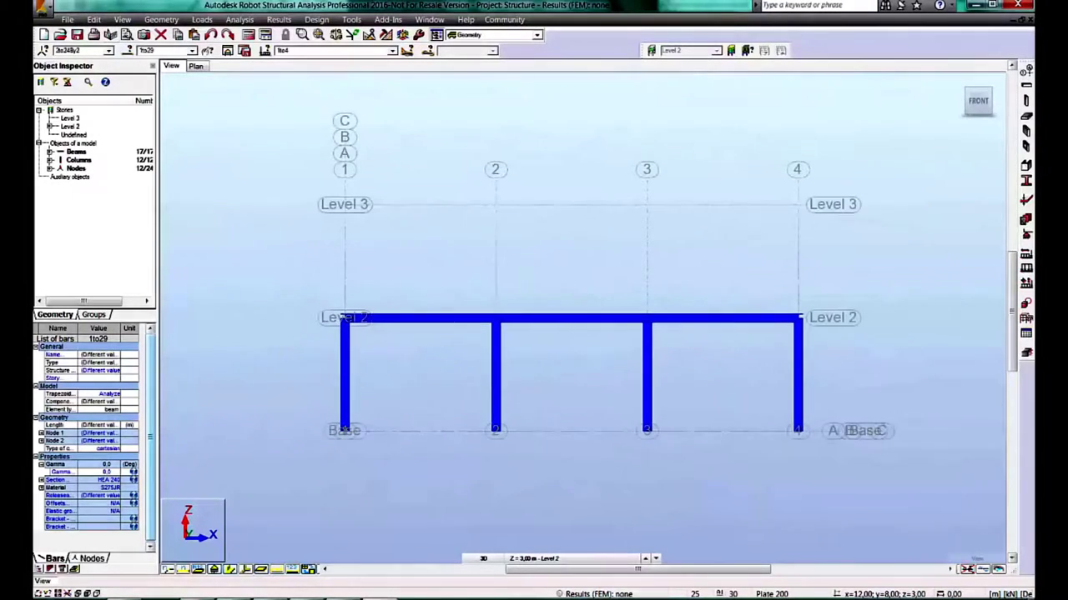
# Copy the selected Level 2 beams and columns one storey up using a base-to-Level 2 node vector.
pyautogui.click(182, 79)
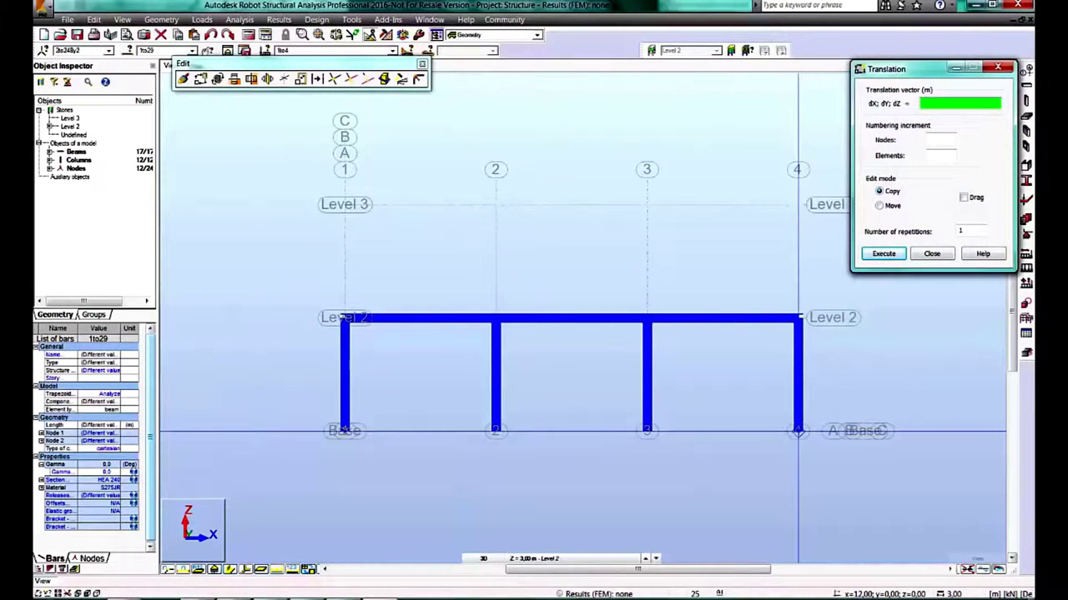
pyautogui.hotkey('ctrl', 'alt', '0')
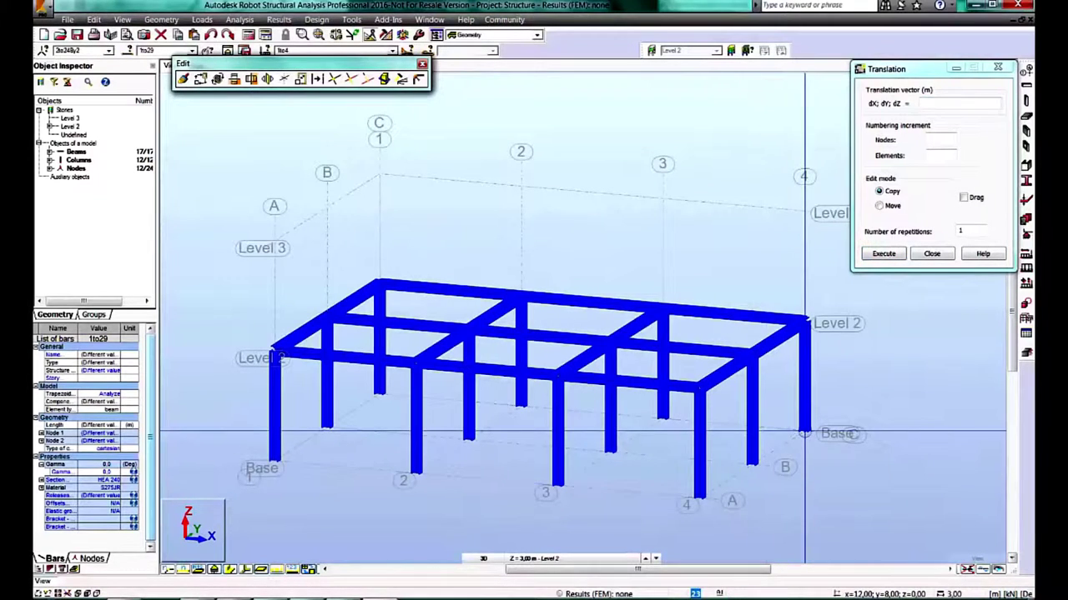
pyautogui.click(805, 433)
pyautogui.click(805, 321)
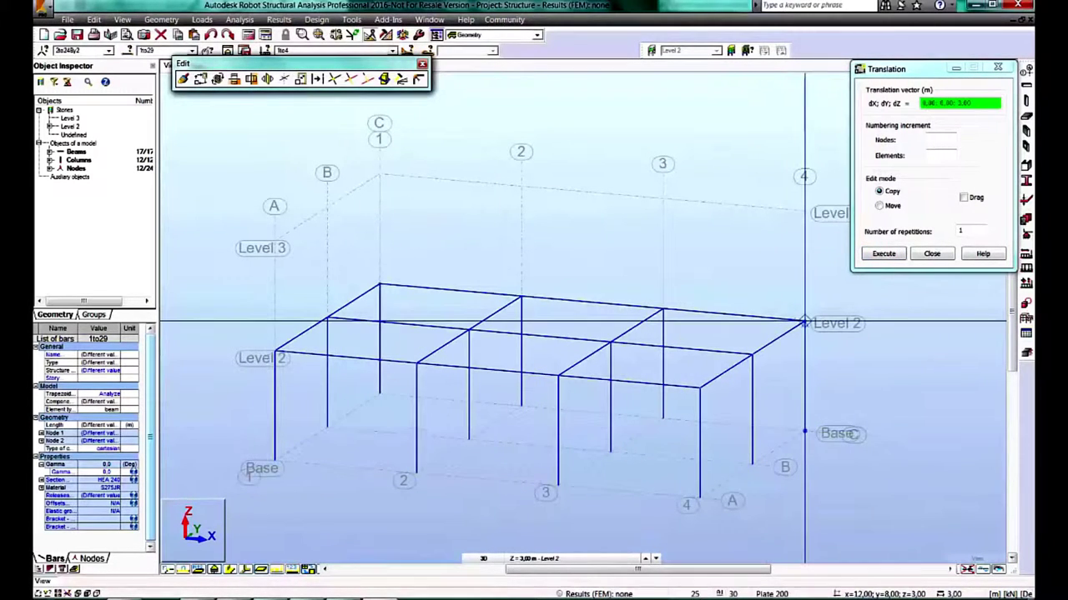
pyautogui.click(883, 253)
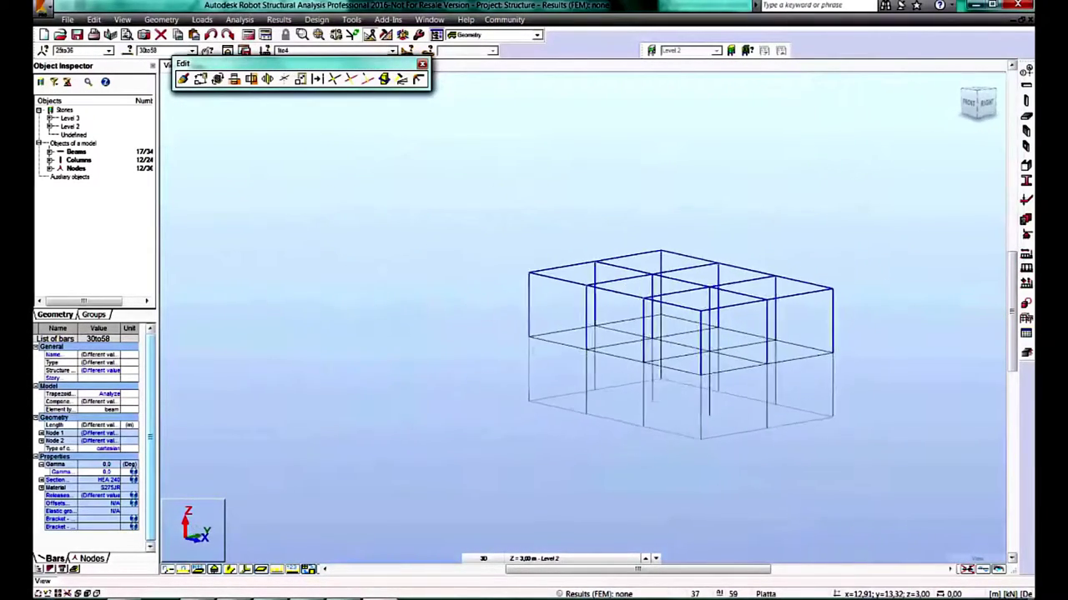
pyautogui.press('Escape')
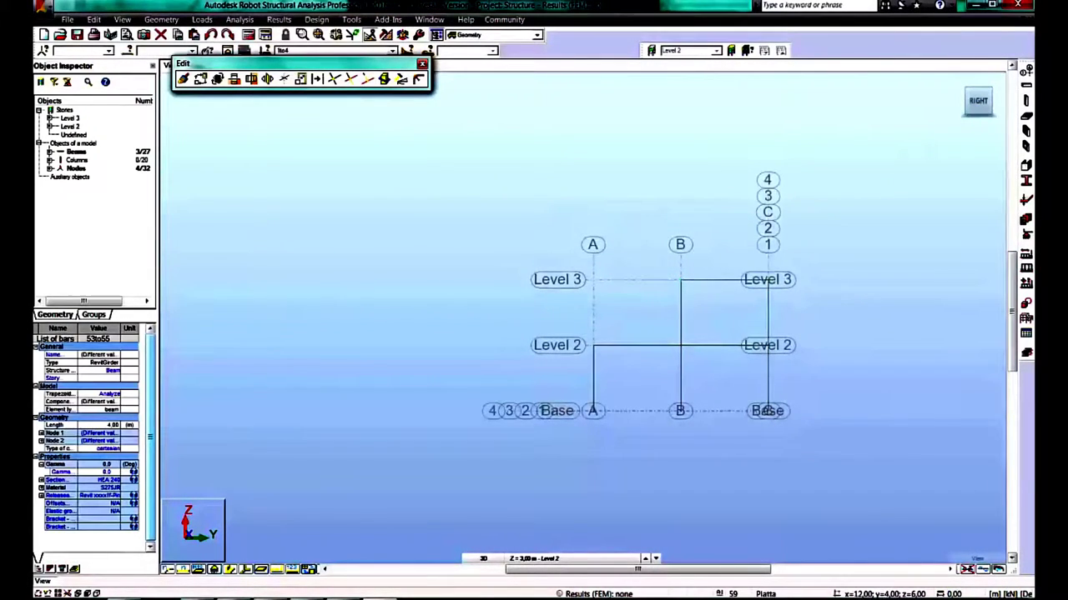
# Copy beams 13 and 43 with vector 1;0;0, three times, across the first bay.
pyautogui.click(183, 78)
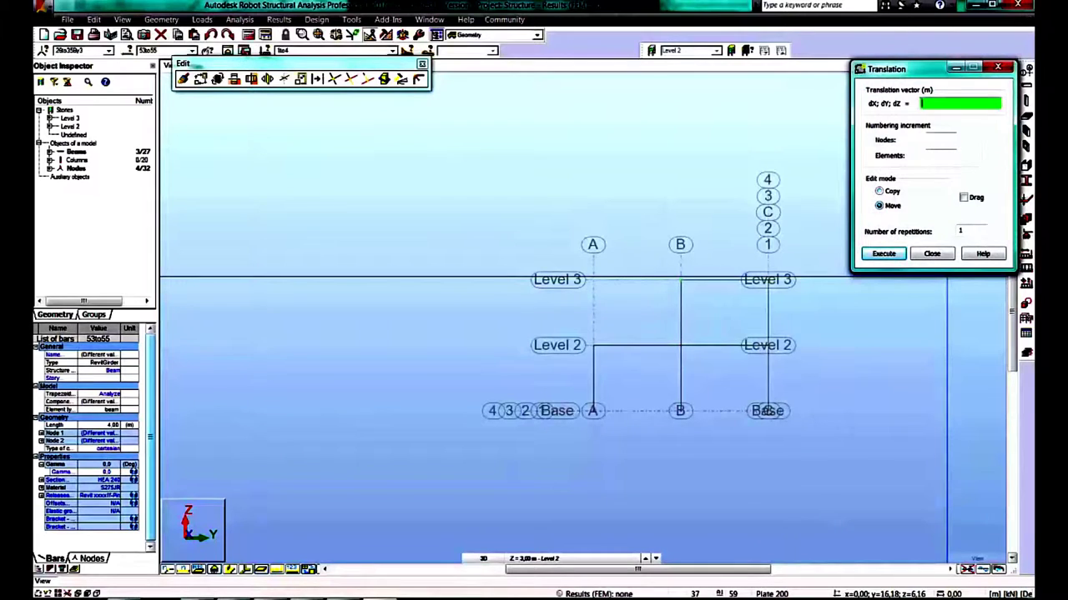
pyautogui.press('Return')
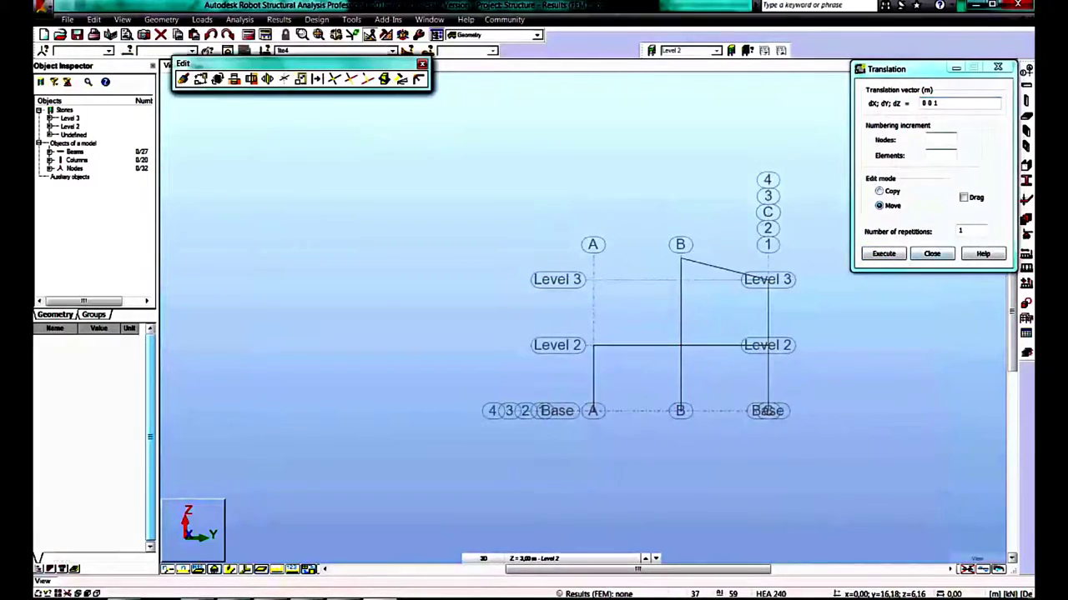
pyautogui.press('Escape')
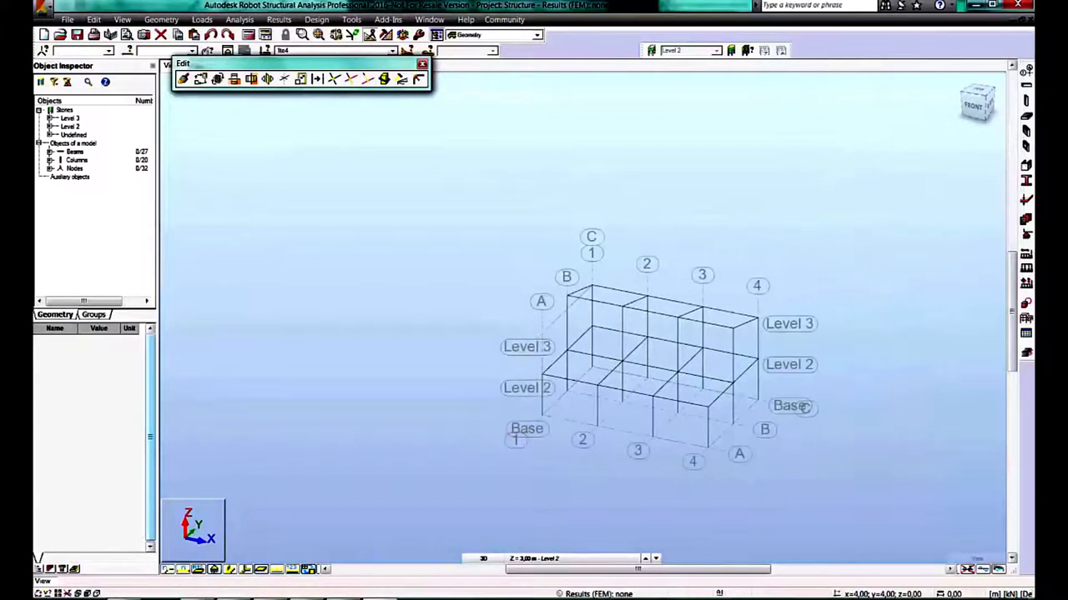
pyautogui.click(503, 324)
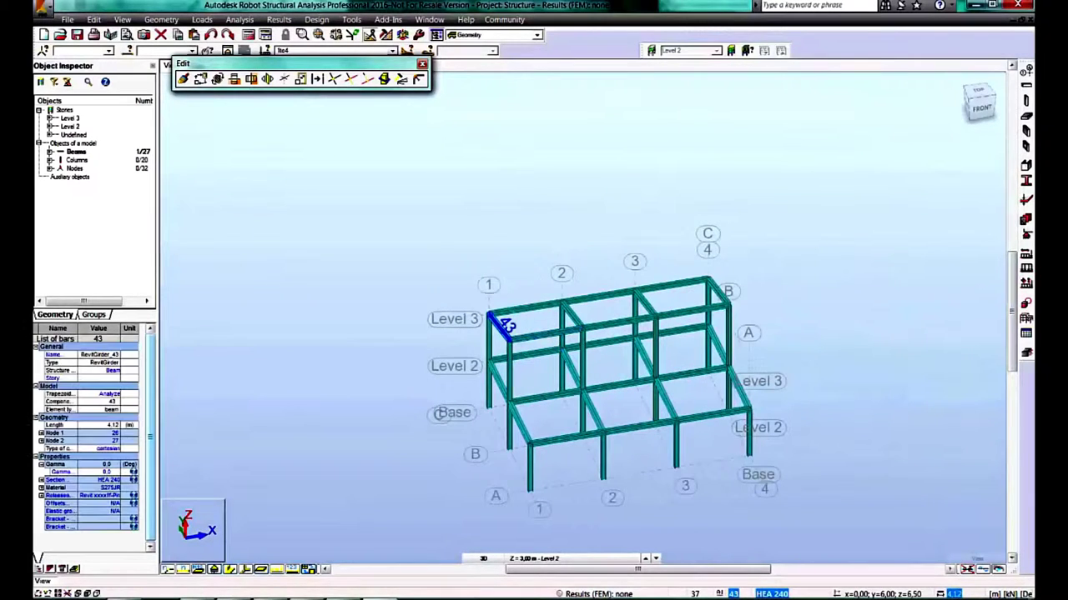
pyautogui.keyDown('ctrl'); pyautogui.click(522, 423); pyautogui.keyUp('ctrl')
pyautogui.click(200, 78)
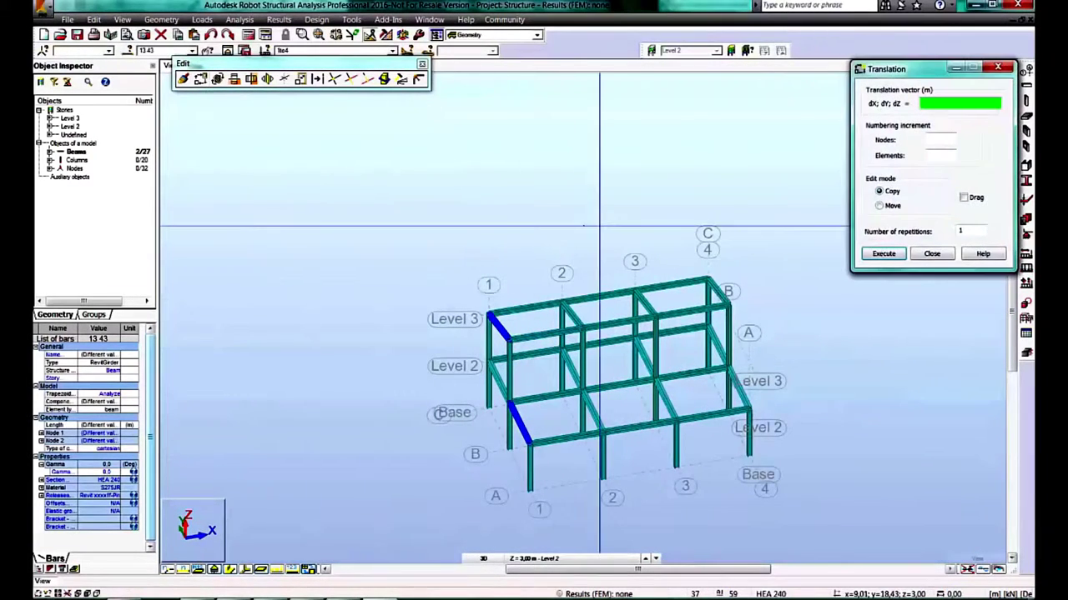
pyautogui.write('1;0;0')
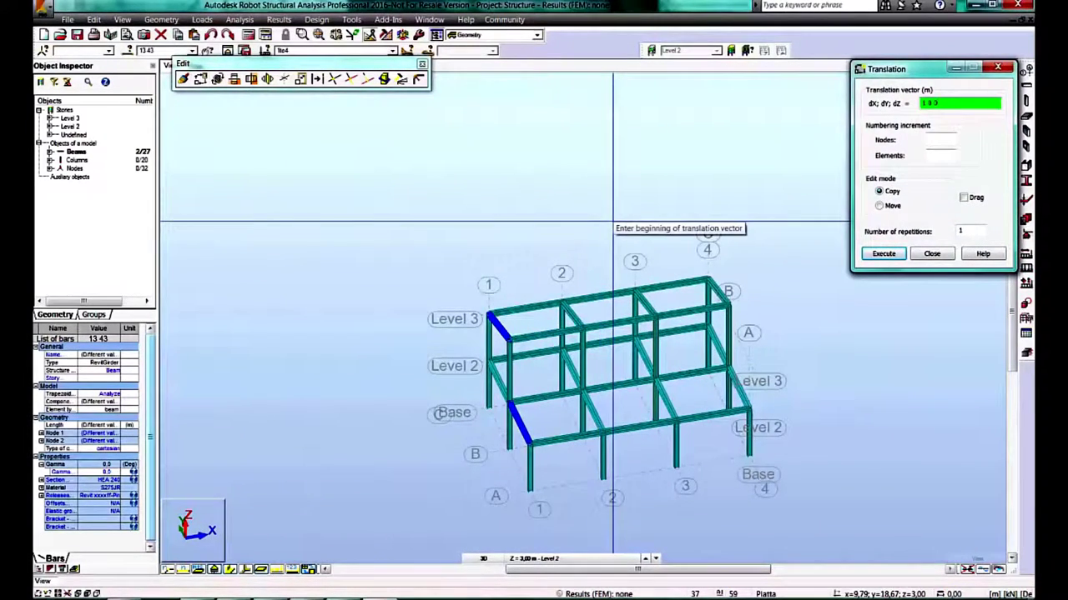
pyautogui.click(884, 253)
pyautogui.click(883, 254)
pyautogui.click(884, 254)
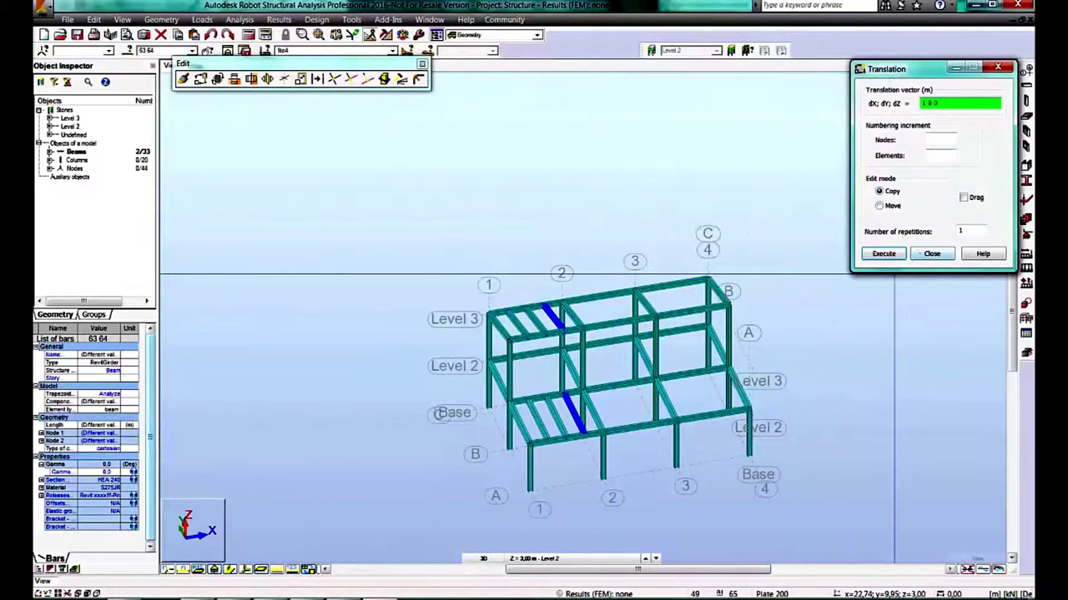
pyautogui.click(931, 254)
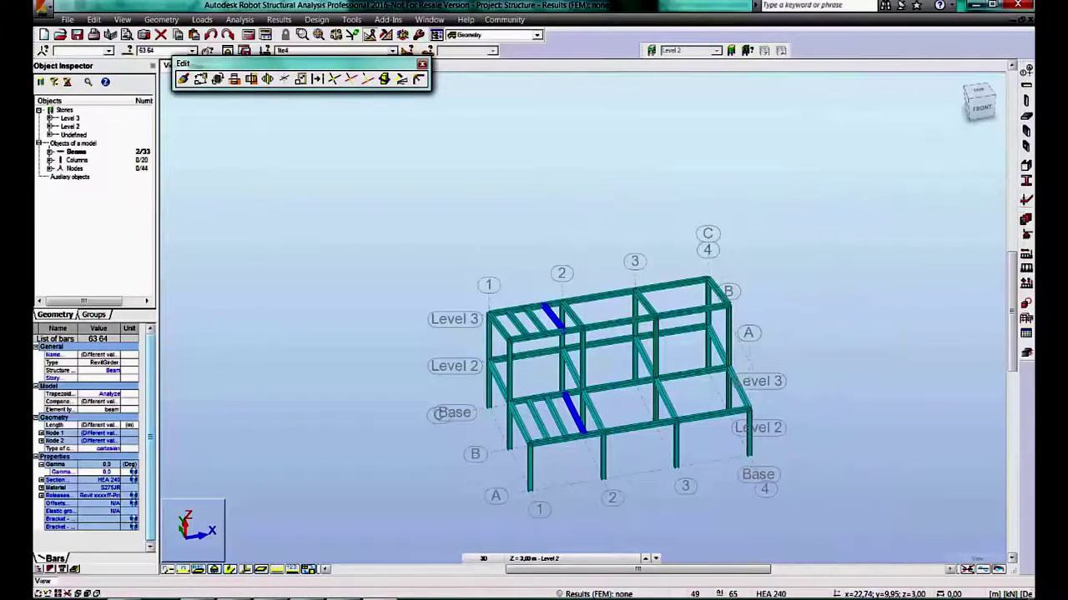
pyautogui.click(1026, 181)
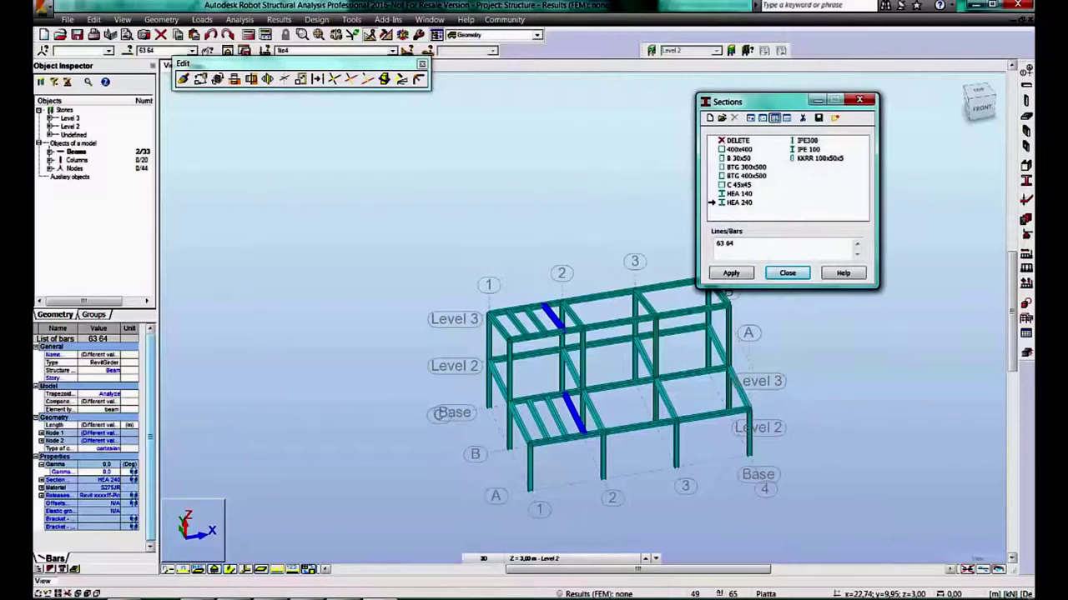
# Assign the IPE 100 section to secondary beams 63 and 64.
pyautogui.click(807, 150)
pyautogui.click(731, 273)
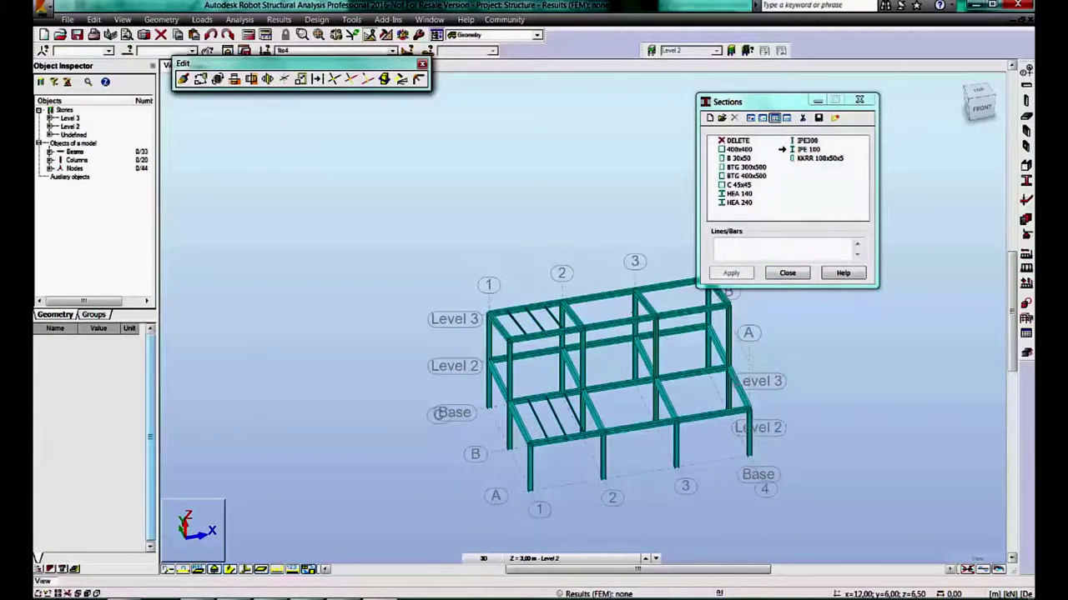
pyautogui.click(787, 272)
# Copy the first-bay secondary beams 4 m along into the second and third bays.
pyautogui.click(978, 90)
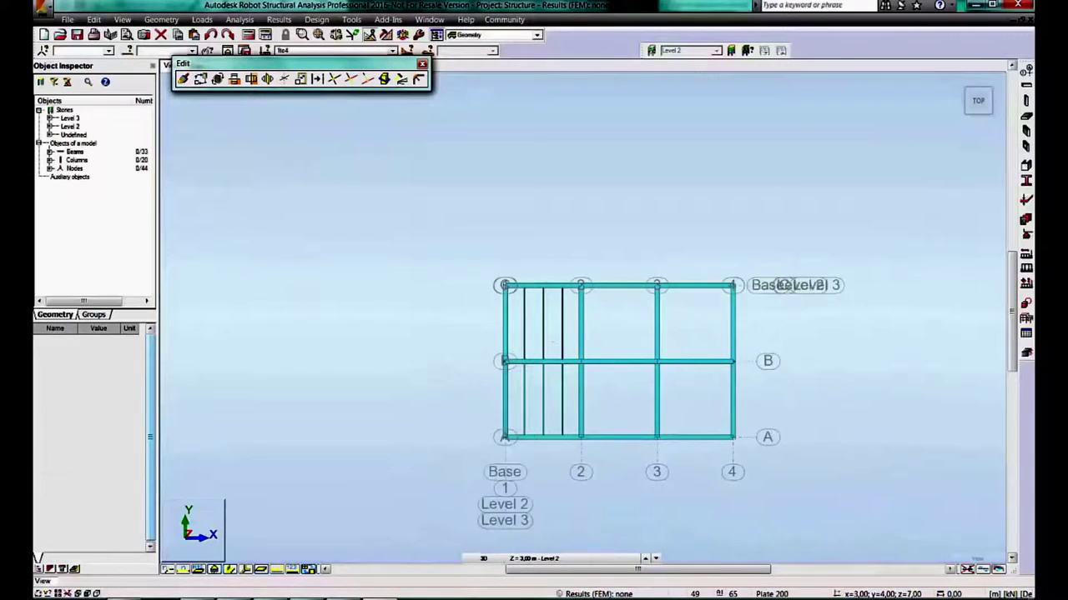
pyautogui.moveTo(515, 282); pyautogui.dragTo(571, 358)
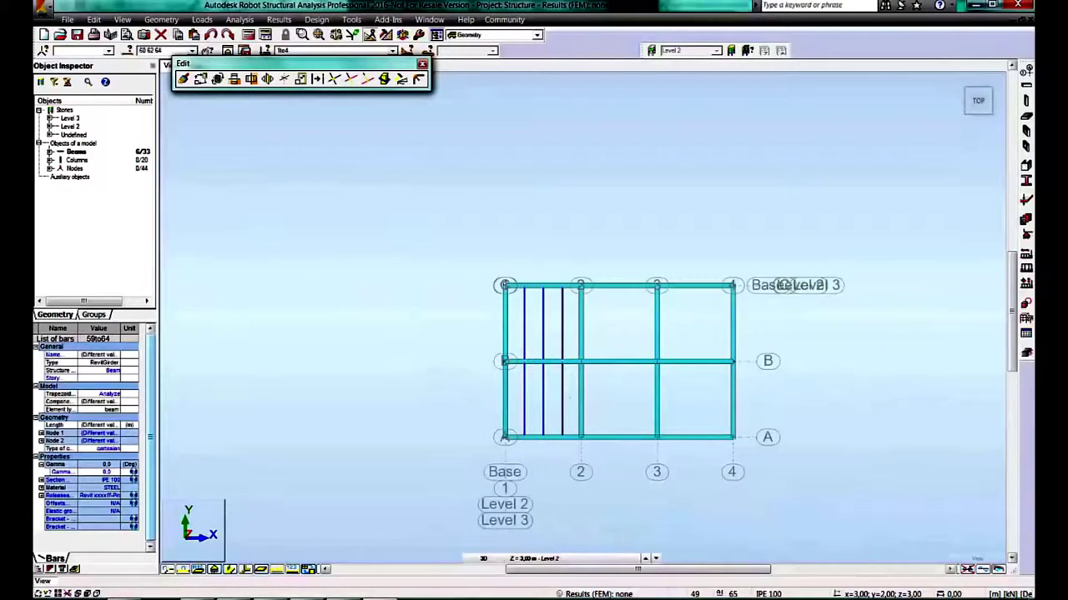
pyautogui.click(200, 78)
pyautogui.moveTo(701, 283)
pyautogui.keyDown('shift'); pyautogui.mouseDown(button='middle')
pyautogui.moveTo(684, 446)
pyautogui.moveTo(655, 275)
pyautogui.mouseUp(button='middle'); pyautogui.keyUp('shift')
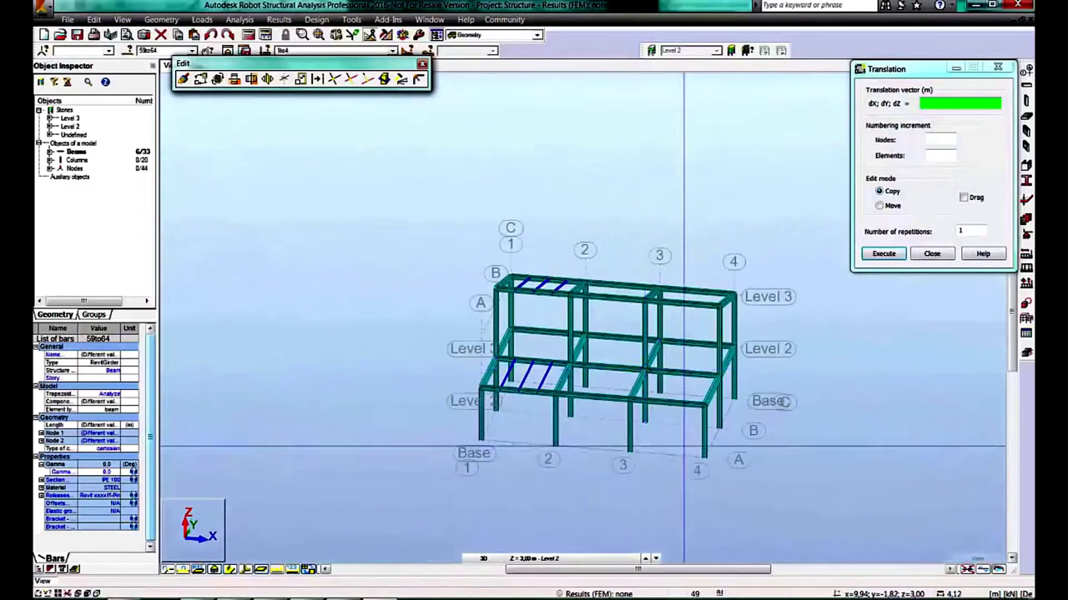
pyautogui.click(510, 329)
pyautogui.click(585, 335)
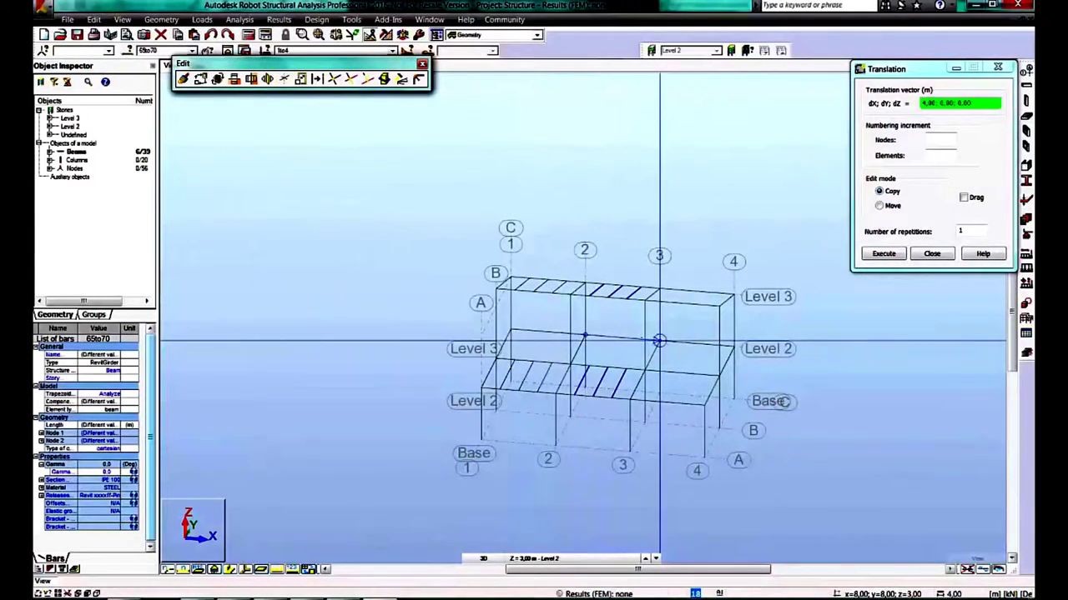
pyautogui.click(883, 252)
pyautogui.press('Return')
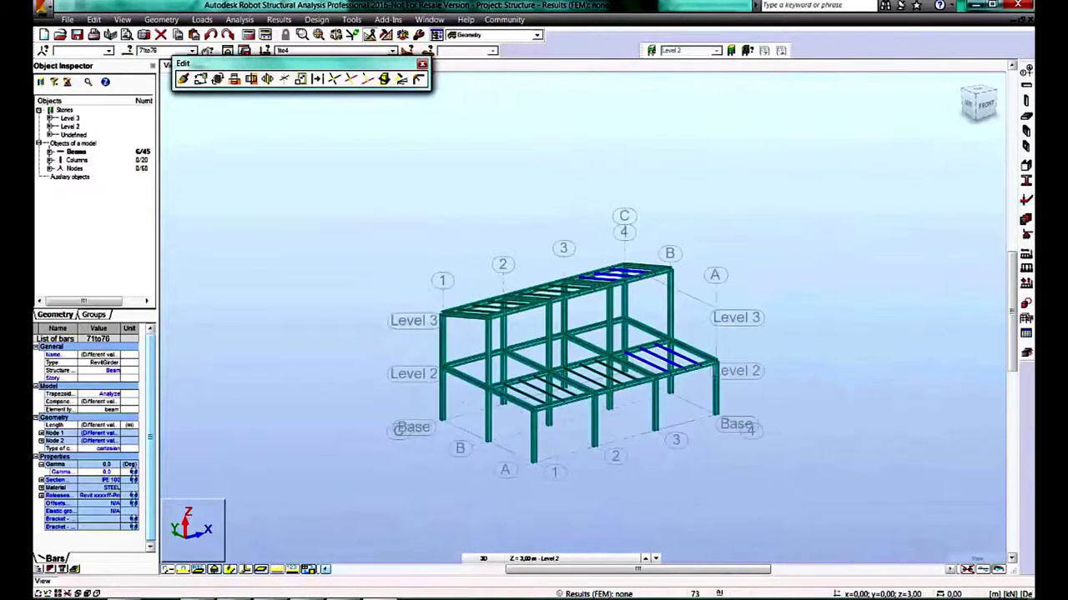
# Create a Shell-type floor slab on Level 2.
pyautogui.click(977, 147)
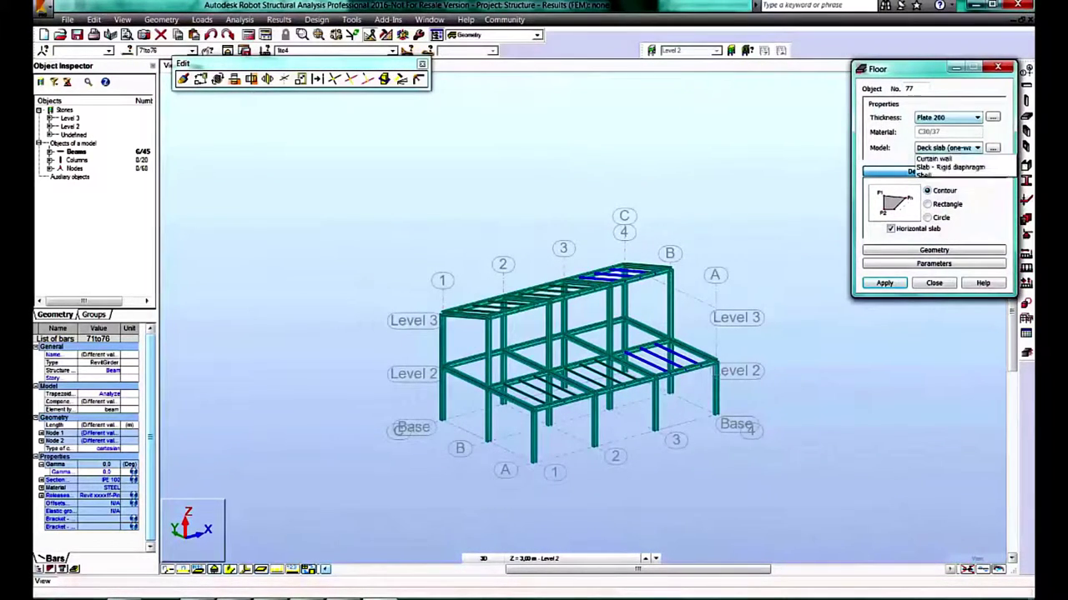
pyautogui.click(943, 159)
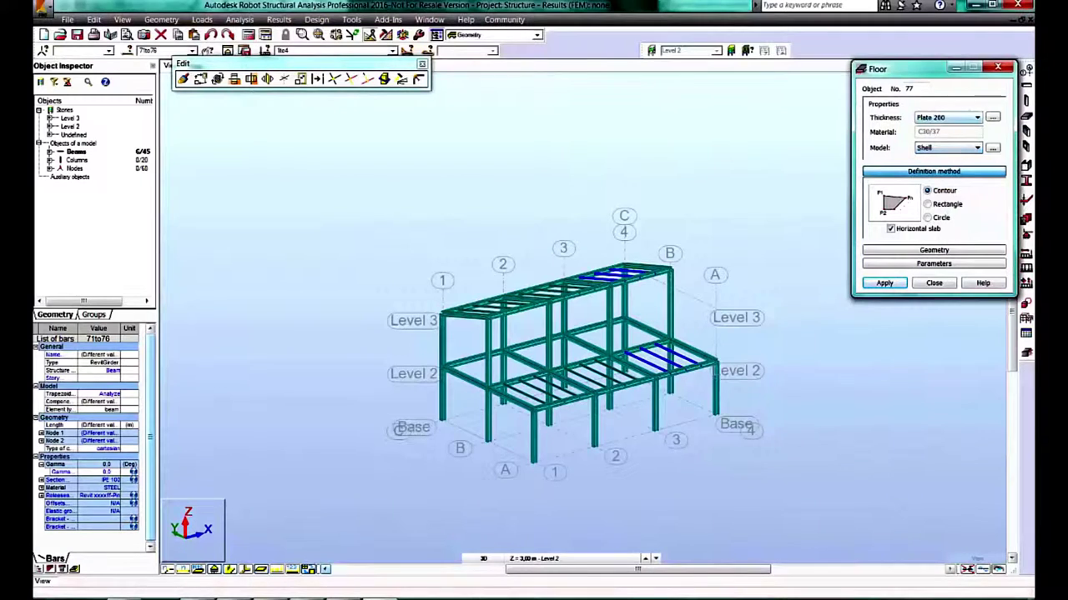
pyautogui.click(442, 367)
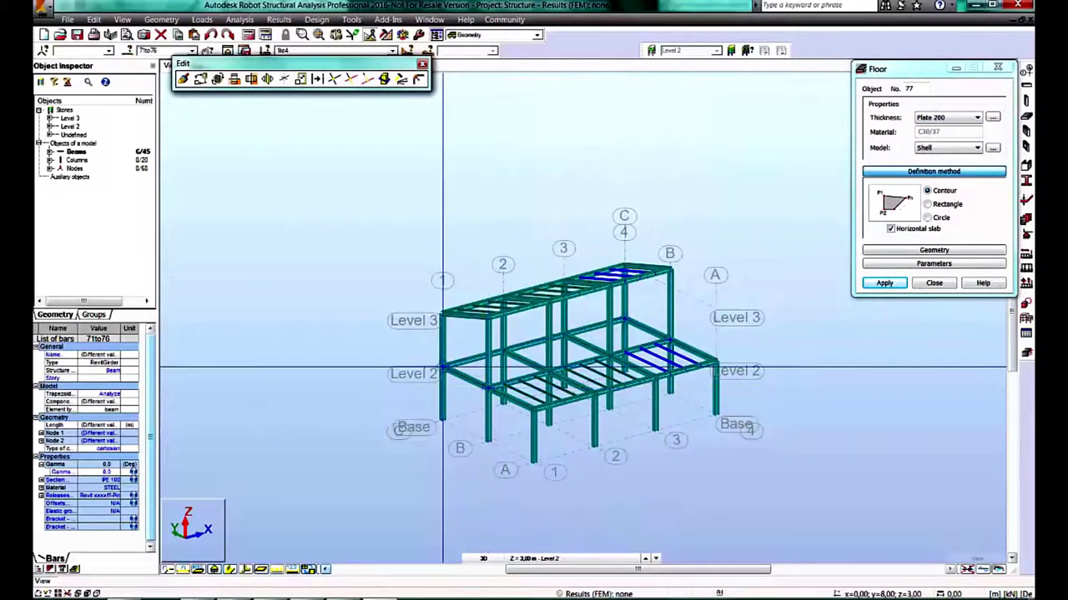
pyautogui.click(440, 367)
# Add Fixed supports at the column base nodes and return to the 3D isometric view.
pyautogui.click(982, 104)
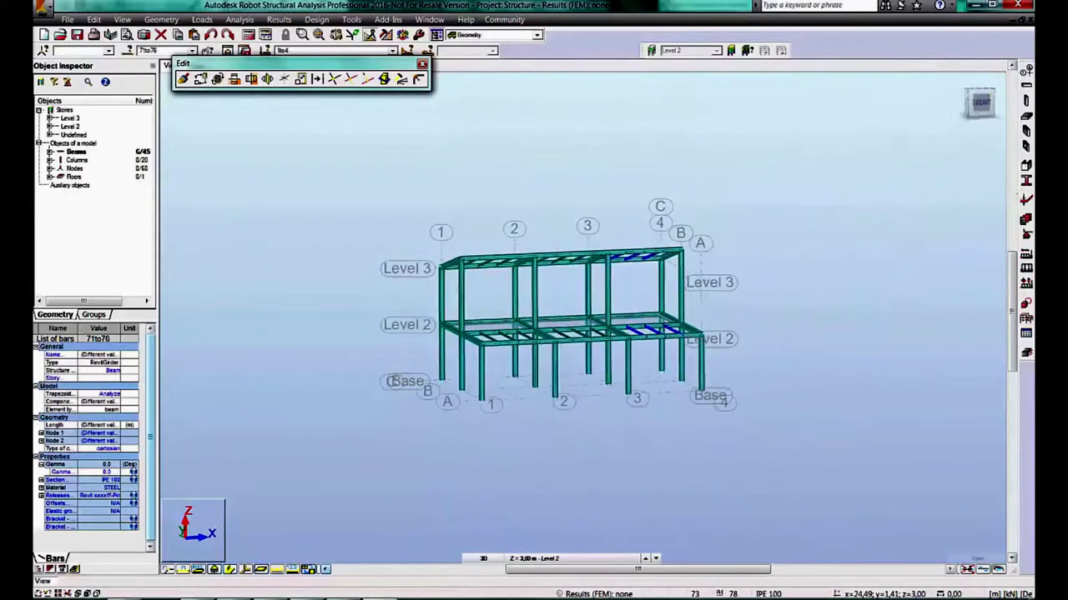
pyautogui.click(1026, 199)
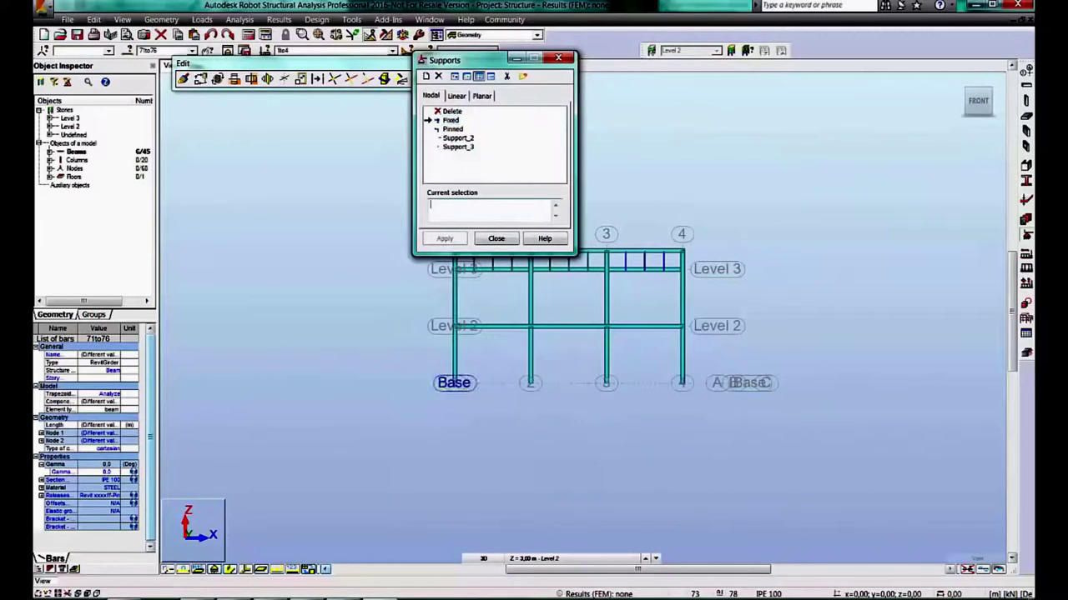
pyautogui.moveTo(423, 360); pyautogui.dragTo(781, 435)
pyautogui.click(444, 239)
pyautogui.click(496, 239)
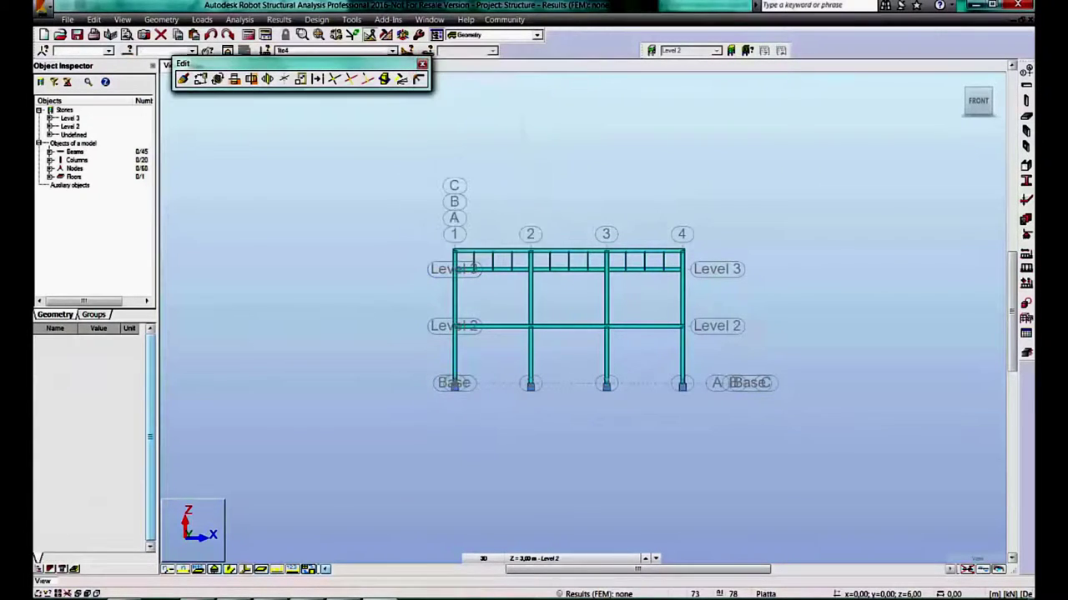
pyautogui.hotkey('ctrl', 'alt', '0')
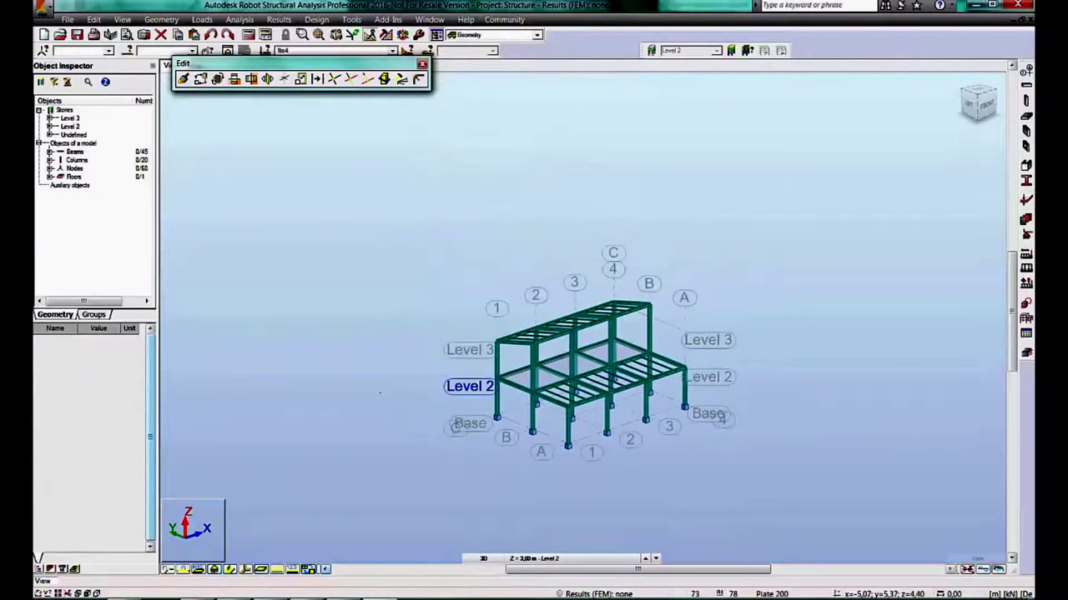
pyautogui.click(422, 64)
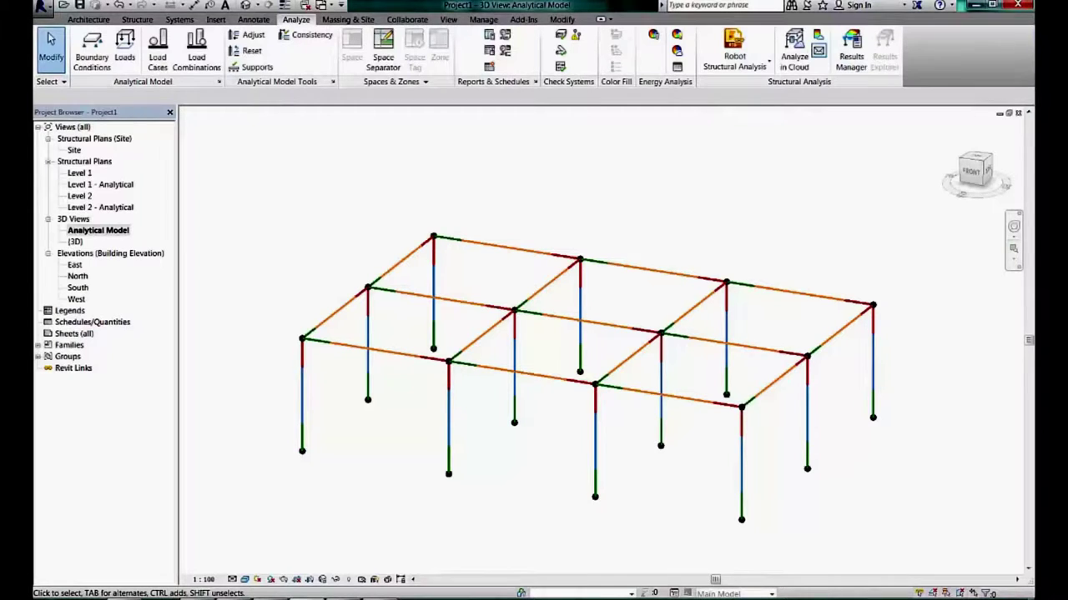
pyautogui.click(733, 50)
# Update the Revit model from Robot and dismiss the completion message.
pyautogui.click(767, 110)
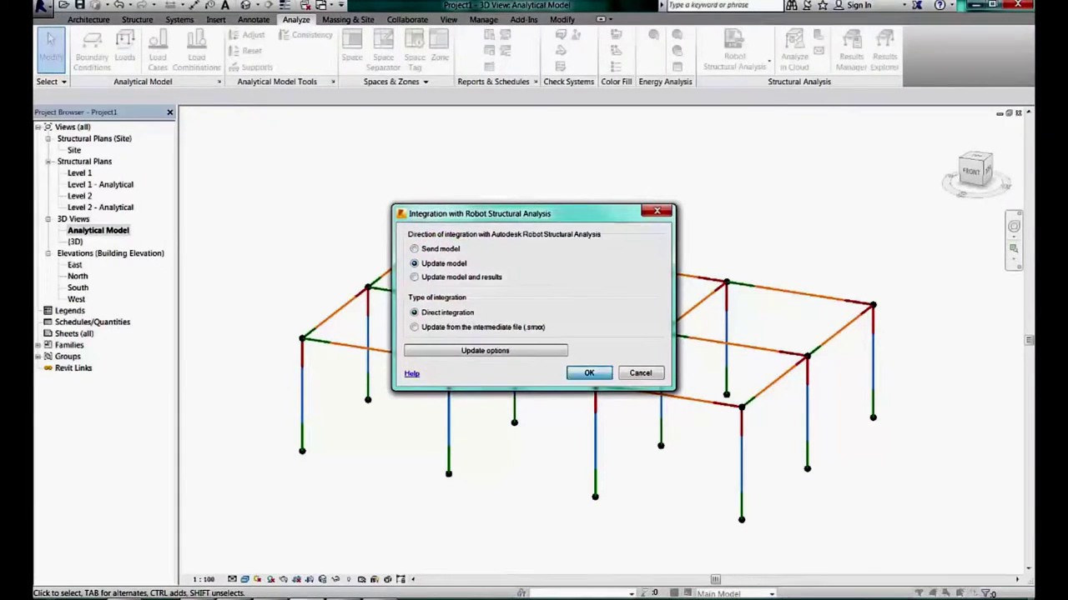
pyautogui.press('Return')
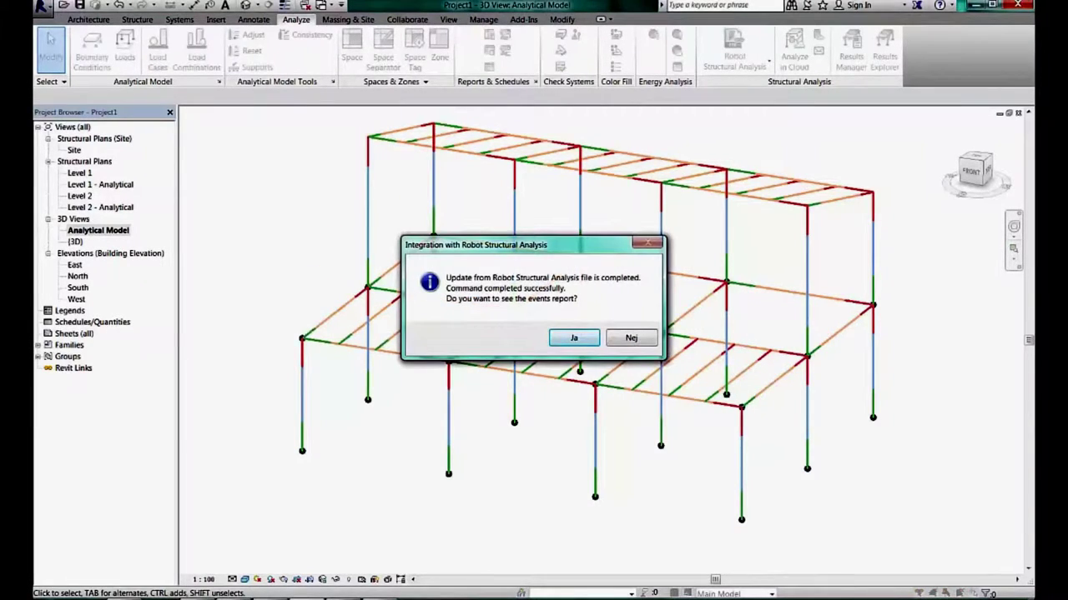
pyautogui.press('Return')
pyautogui.press('Return')
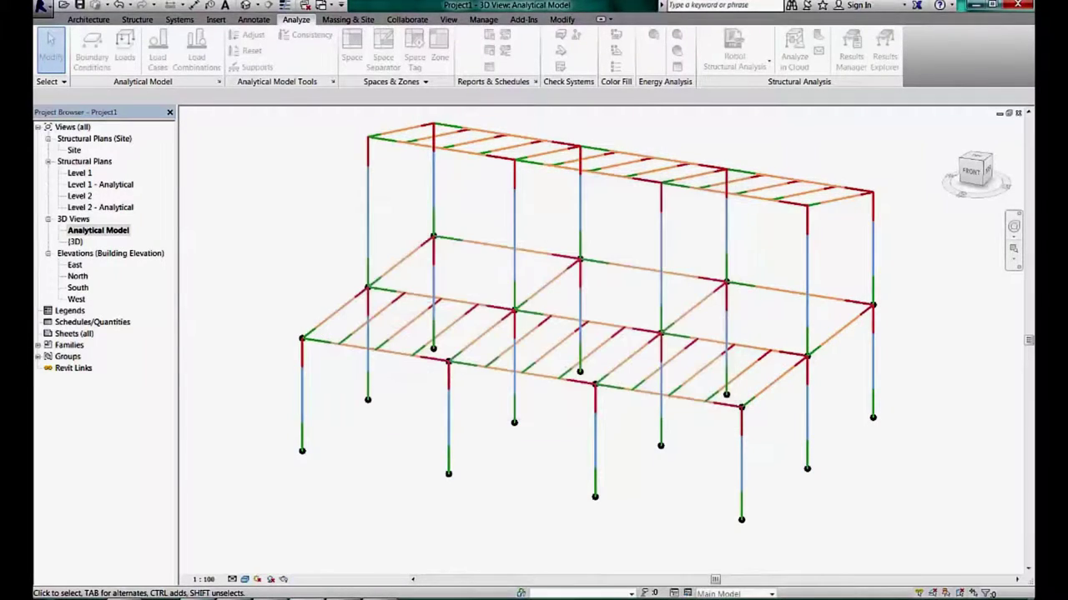
pyautogui.keyDown('shift'); pyautogui.moveTo(584, 333); pyautogui.dragTo(517, 334, button='middle'); pyautogui.keyUp('shift')
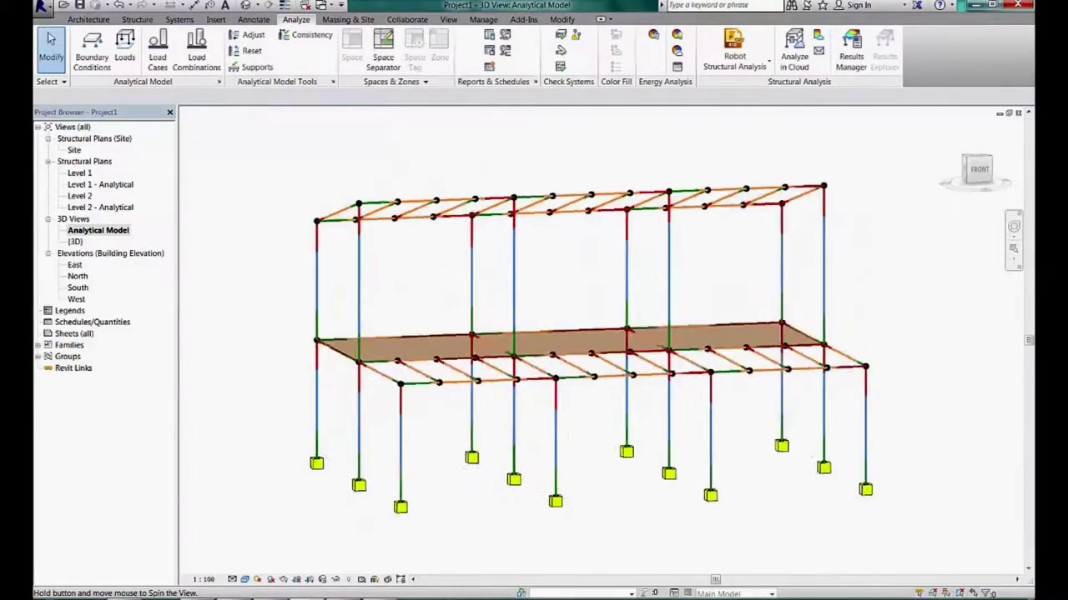
# In the {3D} view, hide all analytical model categories and use Hidden Line style.
pyautogui.doubleClick(75, 241)
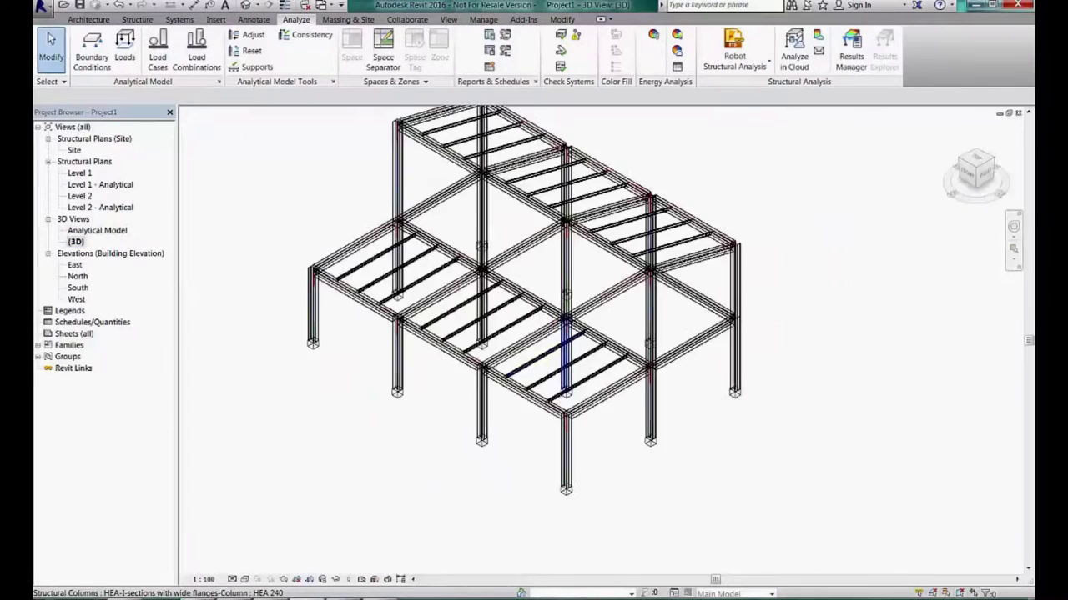
pyautogui.press('v')
pyautogui.press('v')
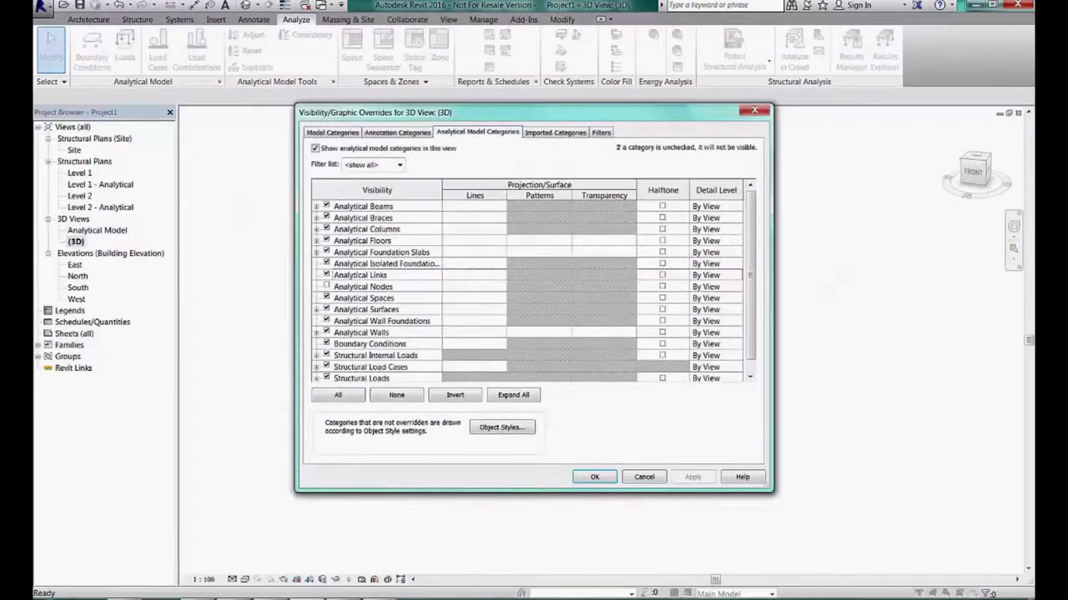
pyautogui.click(337, 394)
pyautogui.click(315, 148)
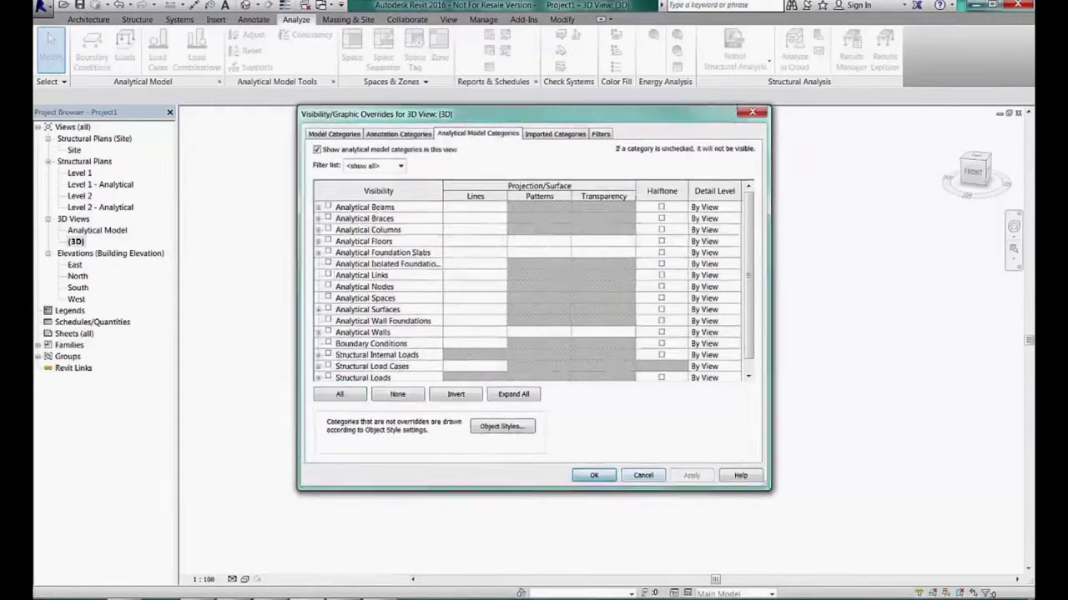
pyautogui.click(594, 476)
pyautogui.click(245, 579)
pyautogui.click(305, 514)
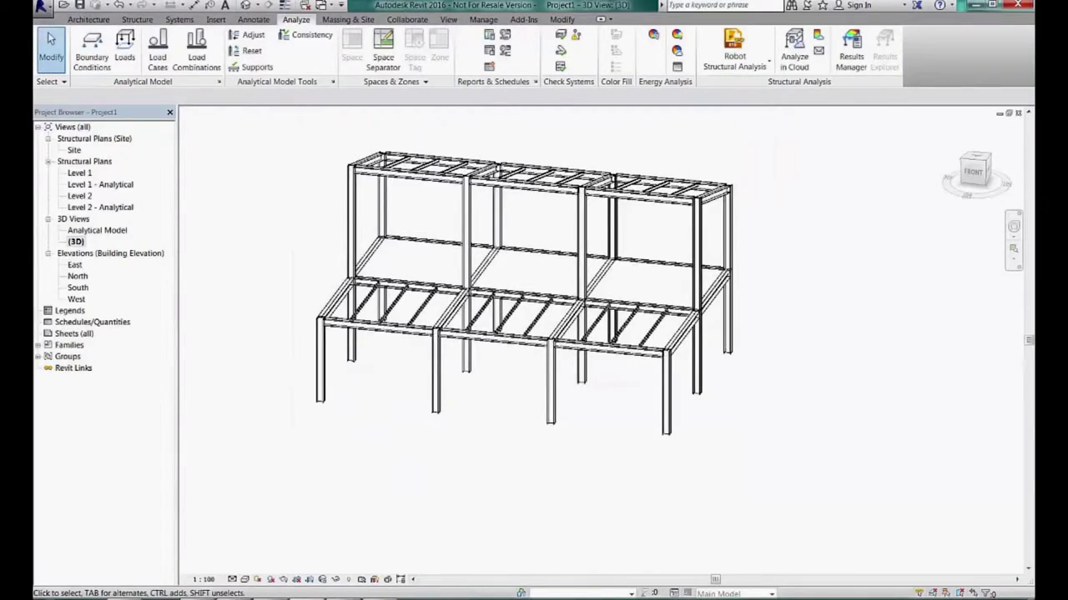
pyautogui.keyDown('shift'); pyautogui.moveTo(584, 292); pyautogui.dragTo(450, 292, button='middle'); pyautogui.keyUp('shift')
pyautogui.click(965, 172)
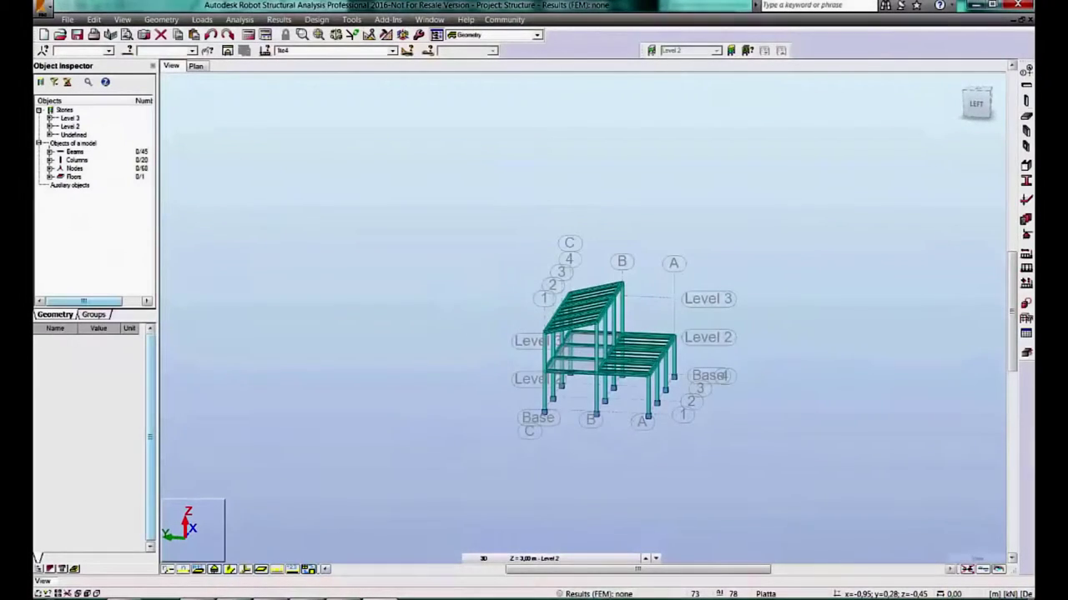
# Apply a uniform planar surface load to the floor panel in the Office load case.
pyautogui.click(392, 50)
pyautogui.click(294, 60)
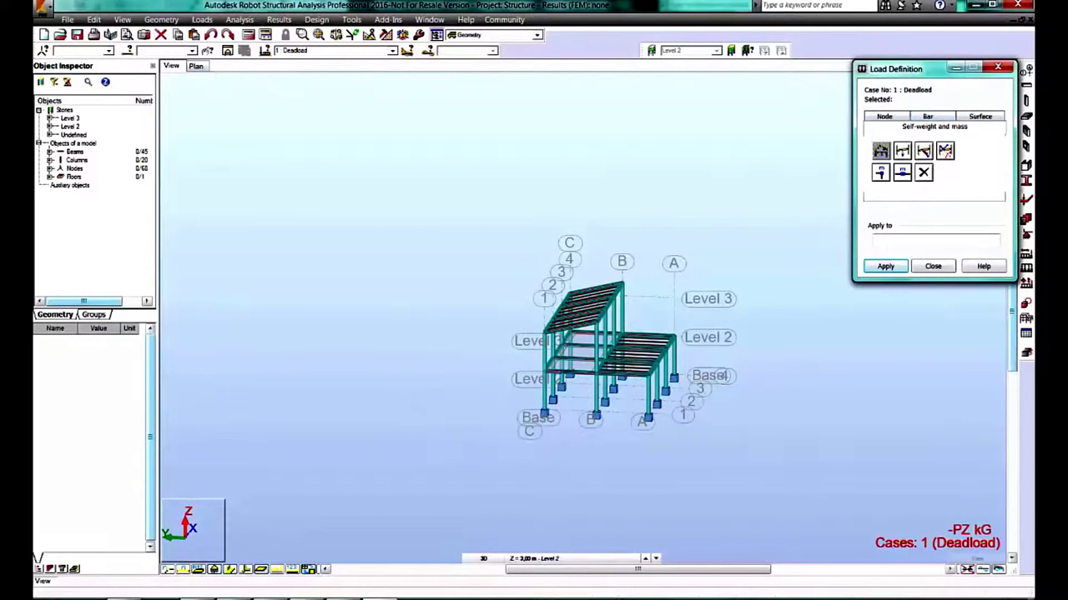
pyautogui.click(392, 50)
pyautogui.click(295, 67)
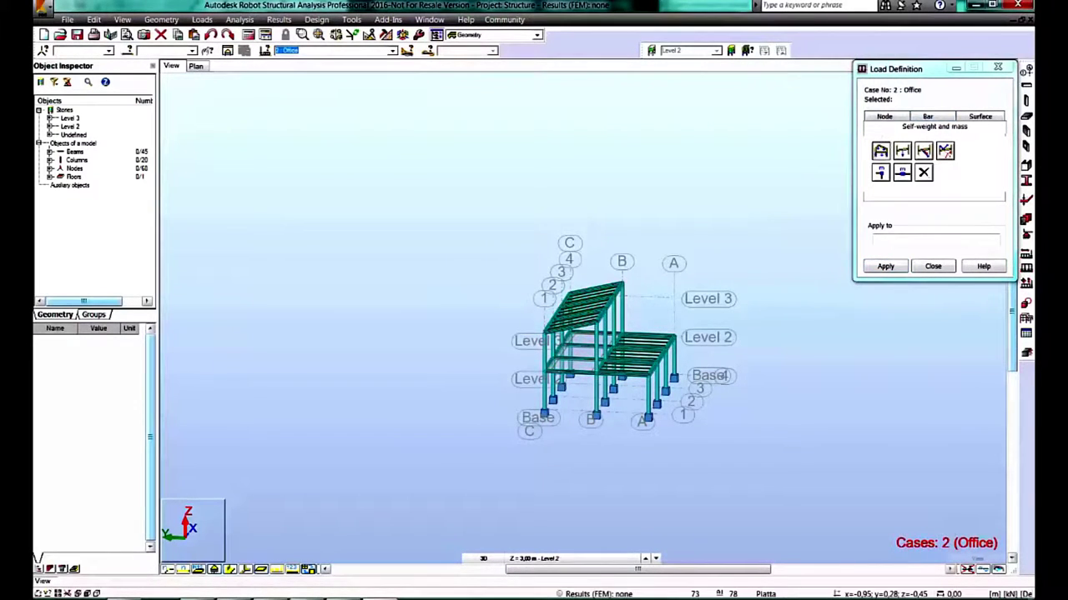
pyautogui.click(980, 116)
pyautogui.click(880, 151)
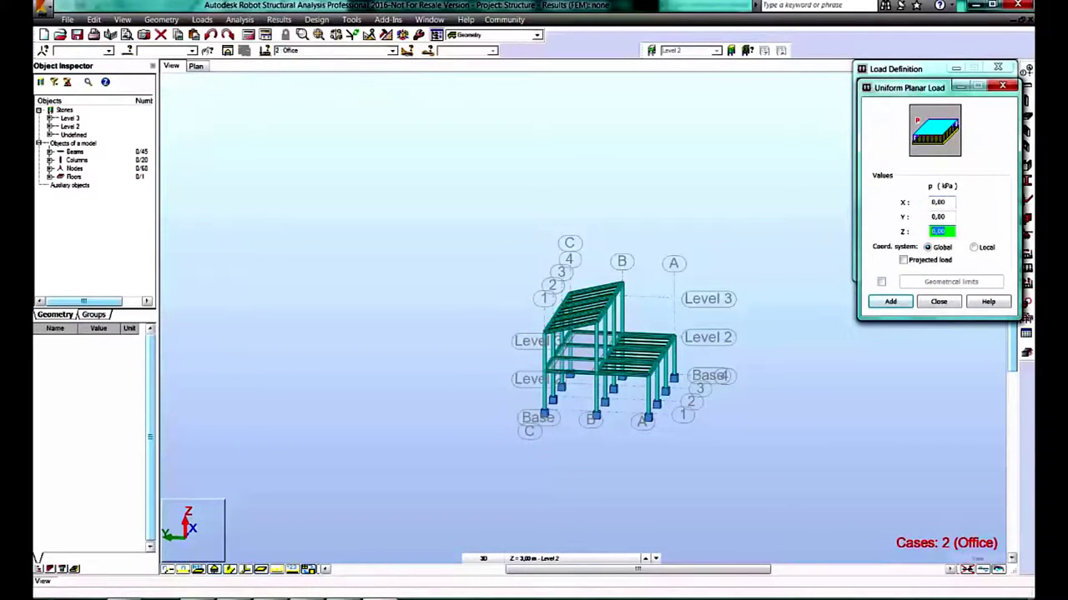
pyautogui.press('Return')
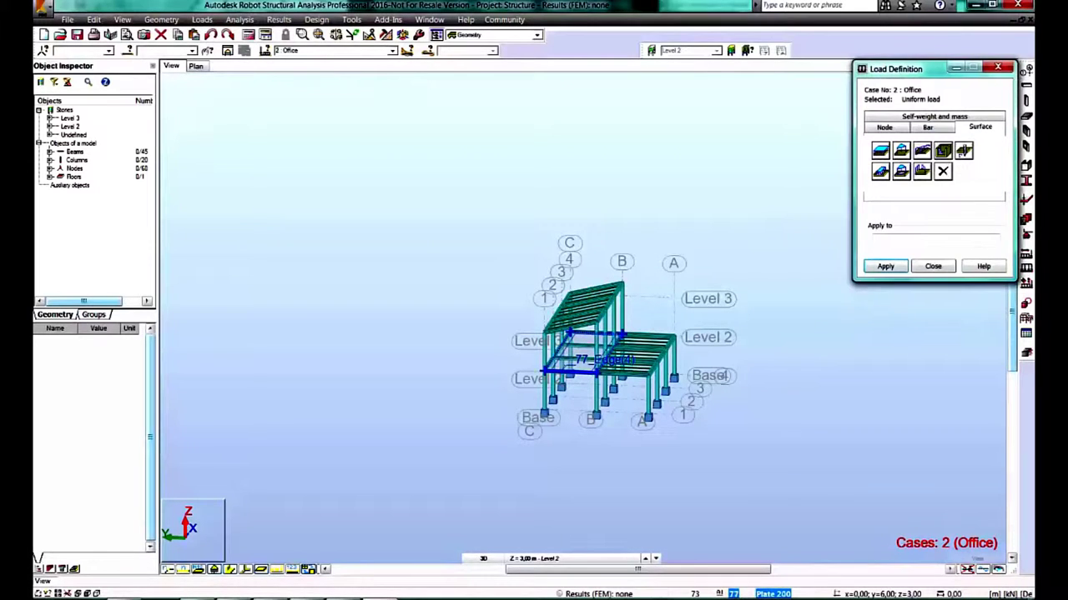
pyautogui.click(885, 266)
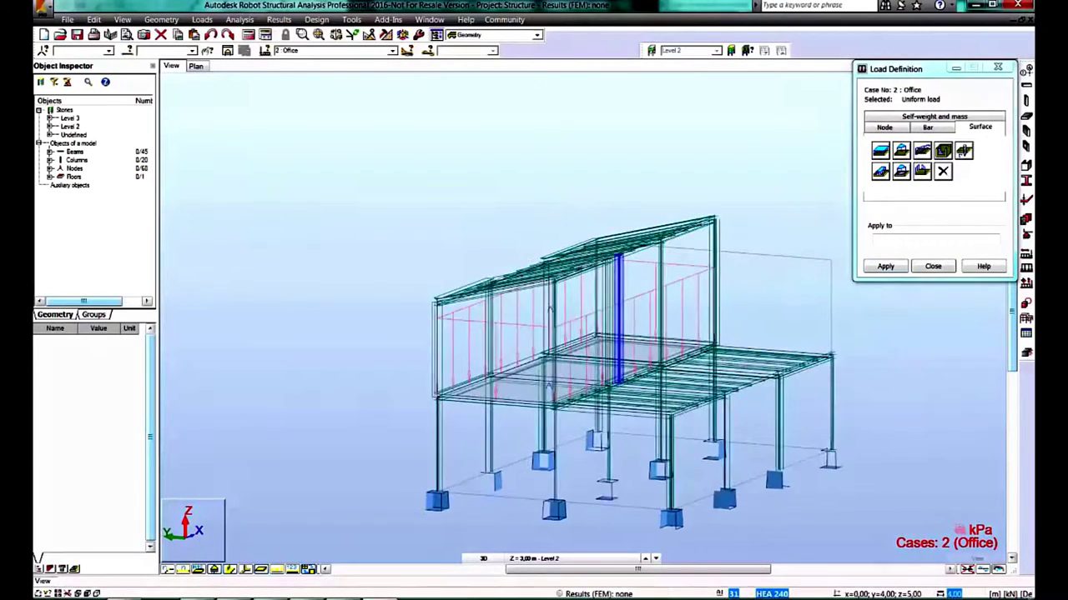
# Make Snowload the current load case and close the load definition window.
pyautogui.click(333, 50)
pyautogui.click(292, 81)
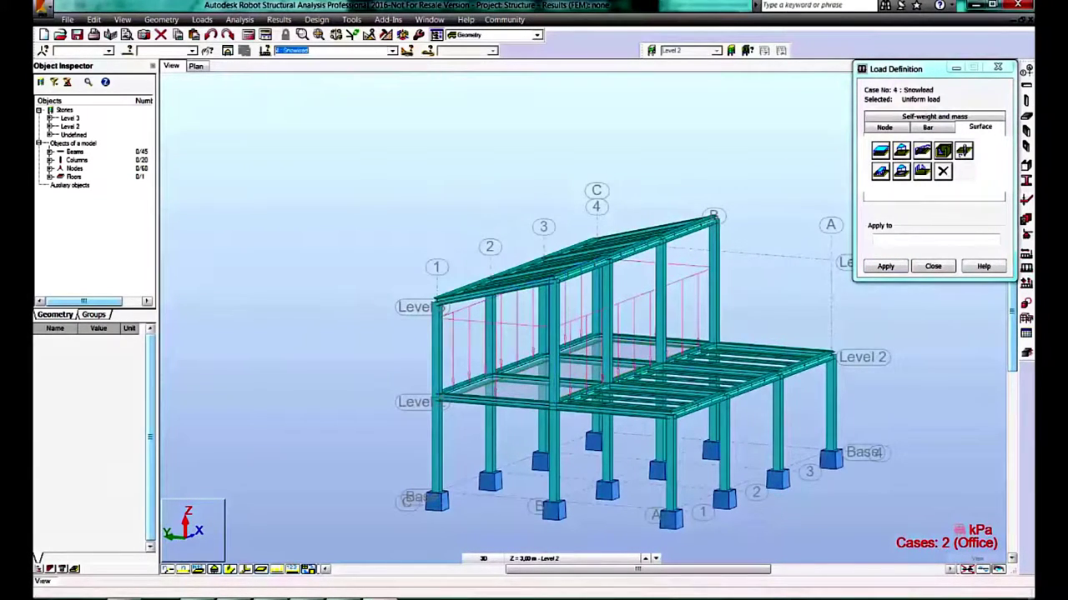
pyautogui.click(933, 266)
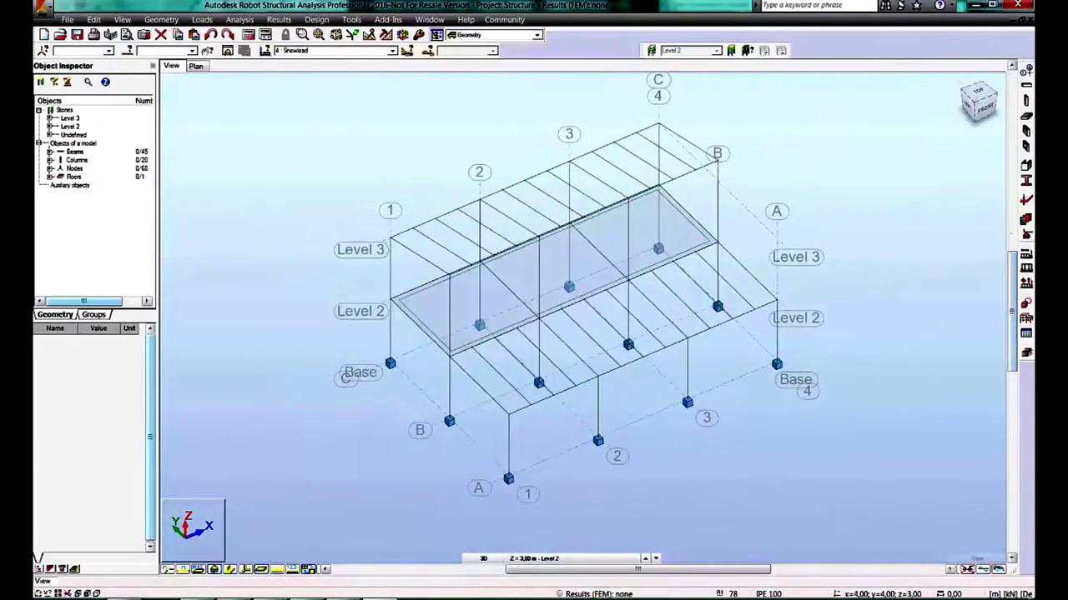
pyautogui.click(1026, 318)
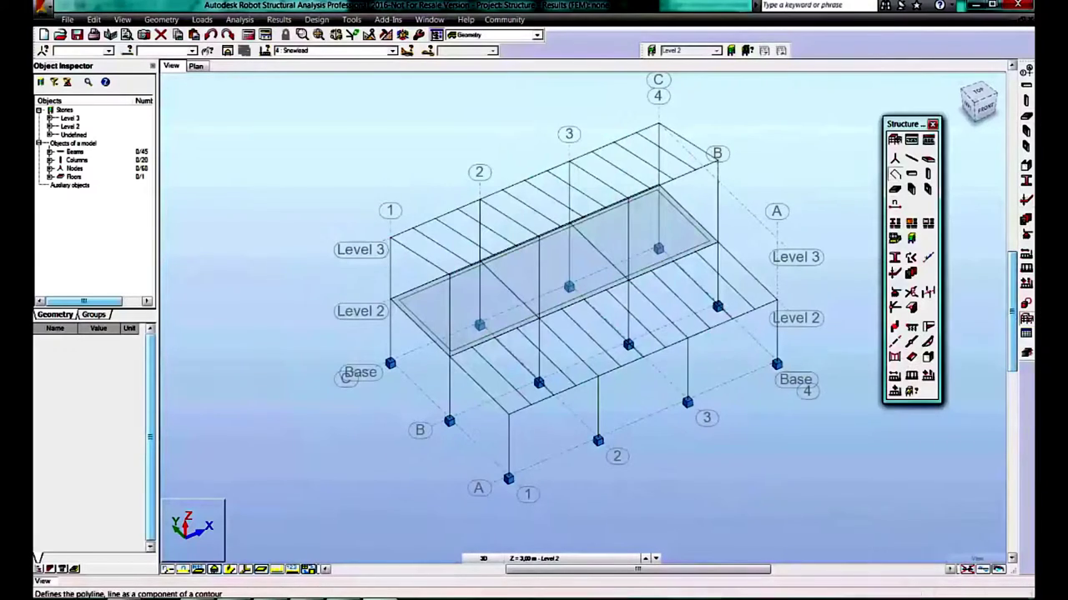
# Outline cladding contours over the Level 3 roof and the Level 2 bay.
pyautogui.click(894, 173)
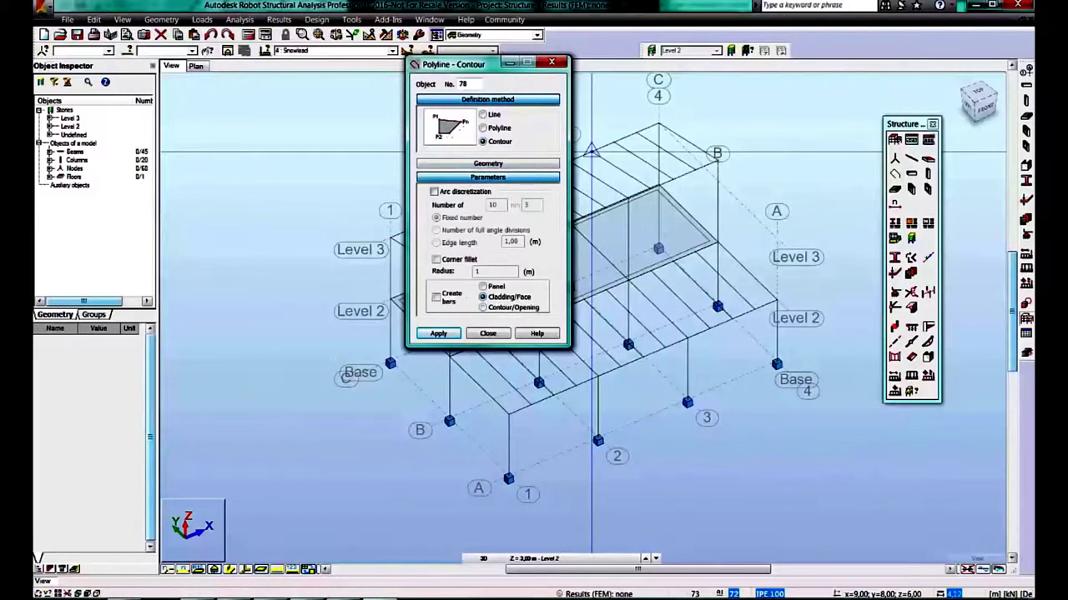
pyautogui.moveTo(467, 64); pyautogui.dragTo(834, 144)
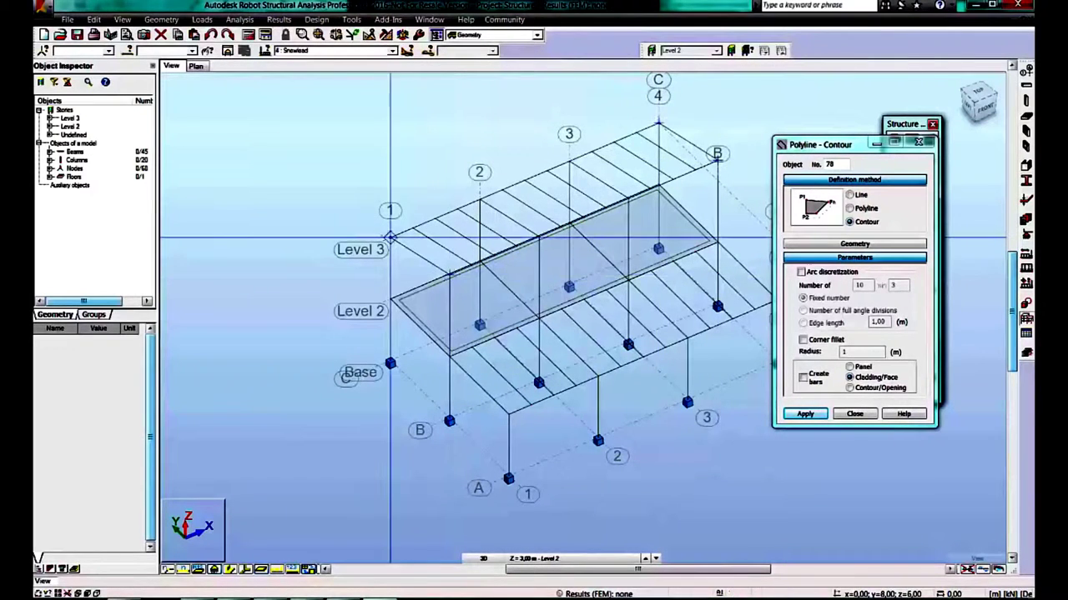
pyautogui.click(391, 238)
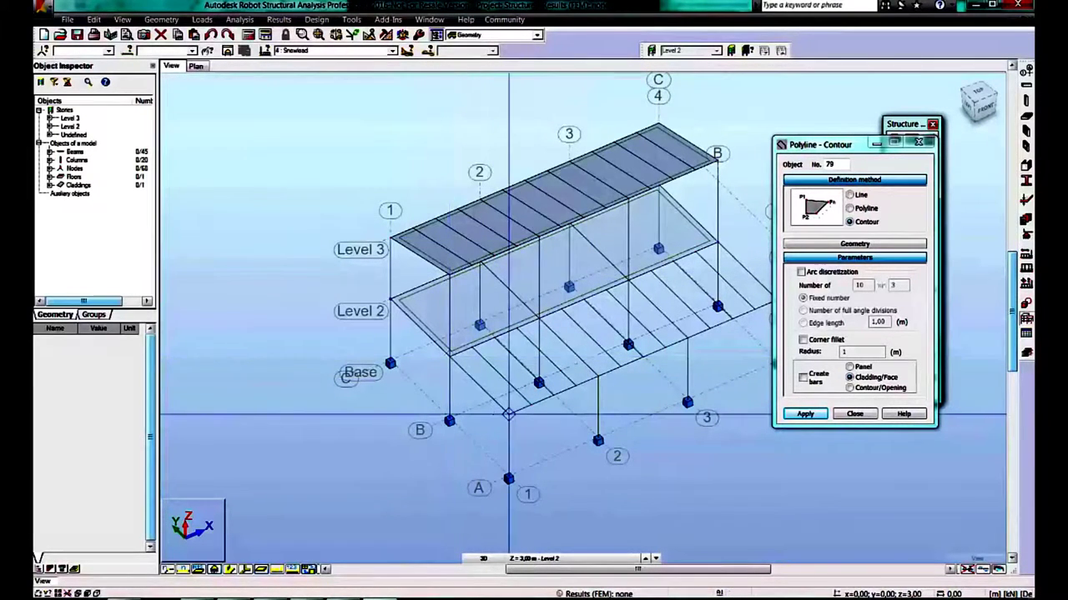
pyautogui.moveTo(509, 414); pyautogui.dragTo(356, 425, button='middle')
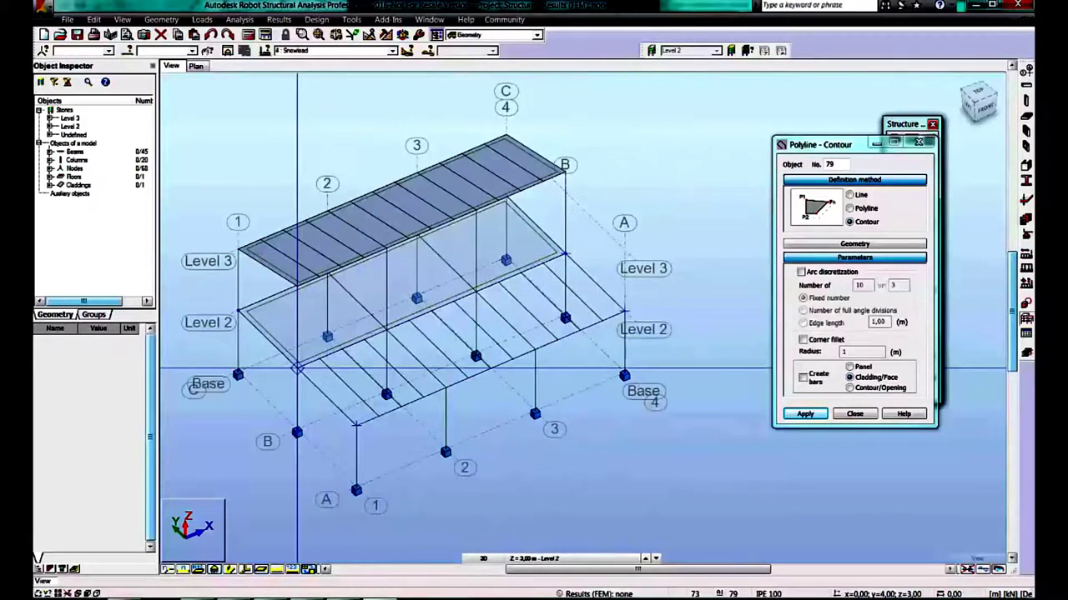
pyautogui.scroll(1, 297, 367)
pyautogui.scroll(1, 297, 367)
pyautogui.scroll(1, 297, 366)
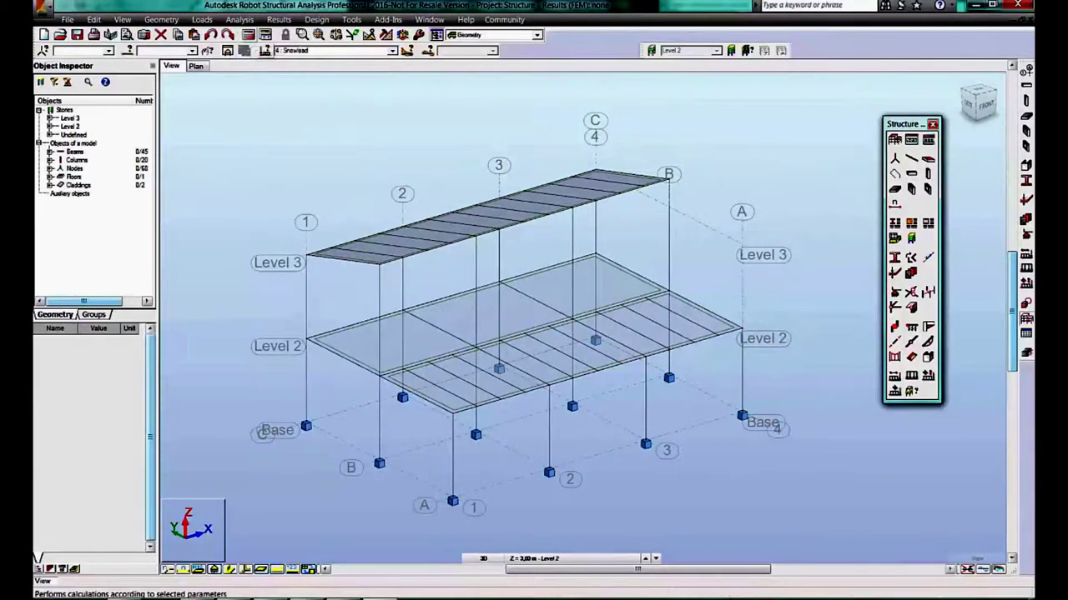
# Run the analysis and display the load distribution regions on the slabs.
pyautogui.click(244, 50)
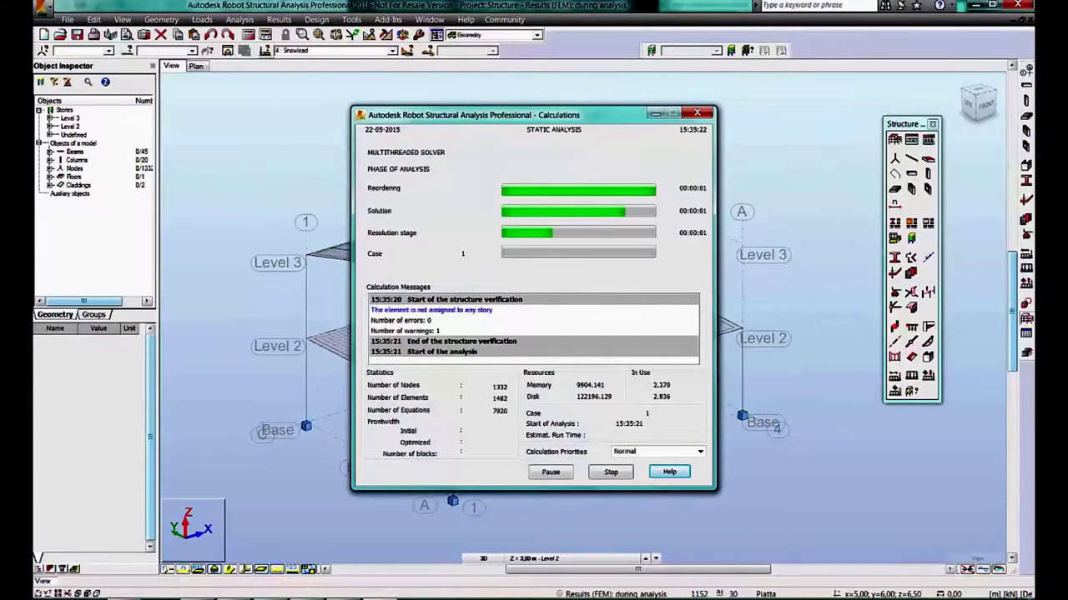
pyautogui.click(990, 213)
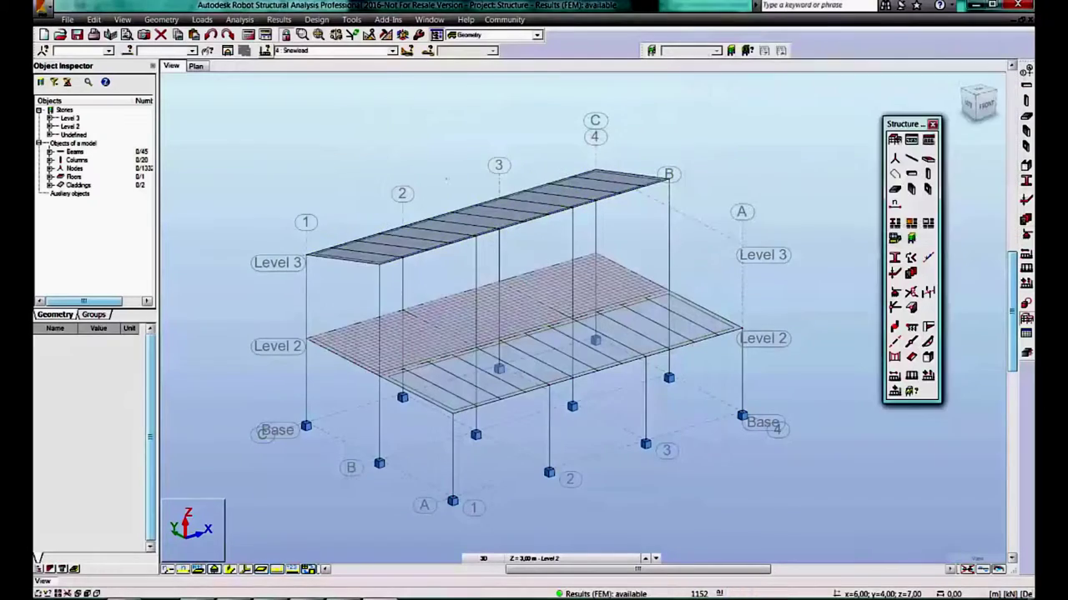
pyautogui.rightClick(277, 158)
pyautogui.click(302, 295)
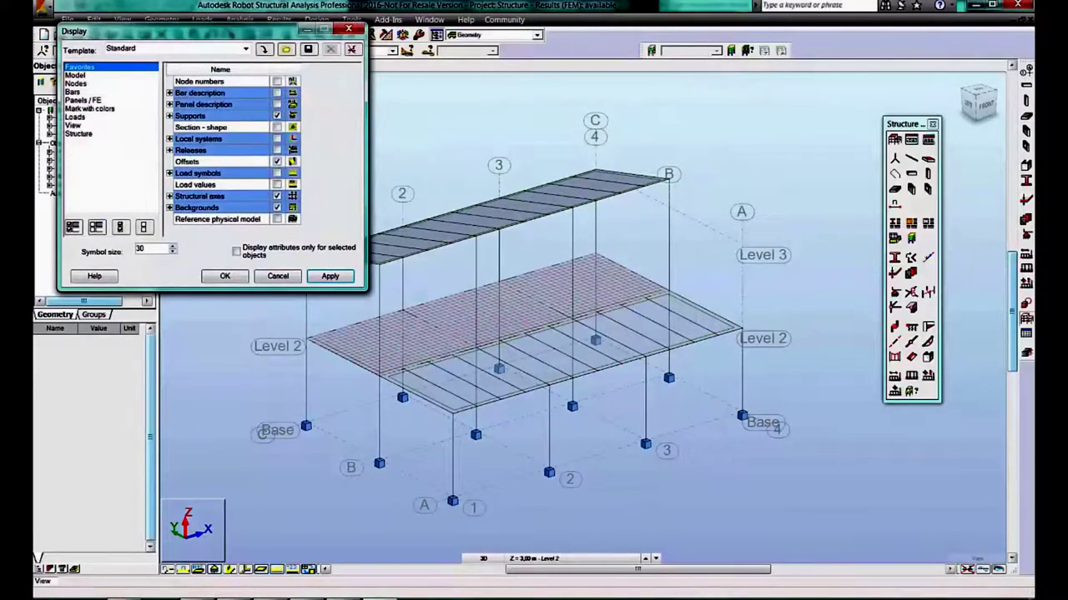
pyautogui.click(75, 117)
pyautogui.click(330, 276)
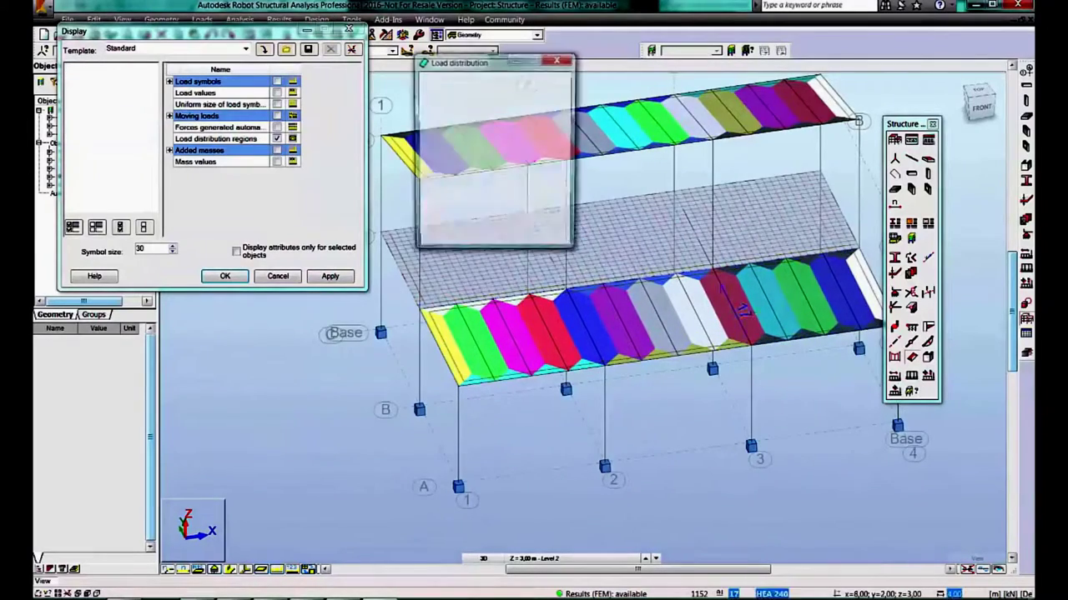
# Apply one-way load distribution to the slabs, accept the warning and reanalyse.
pyautogui.moveTo(467, 57); pyautogui.dragTo(755, 147)
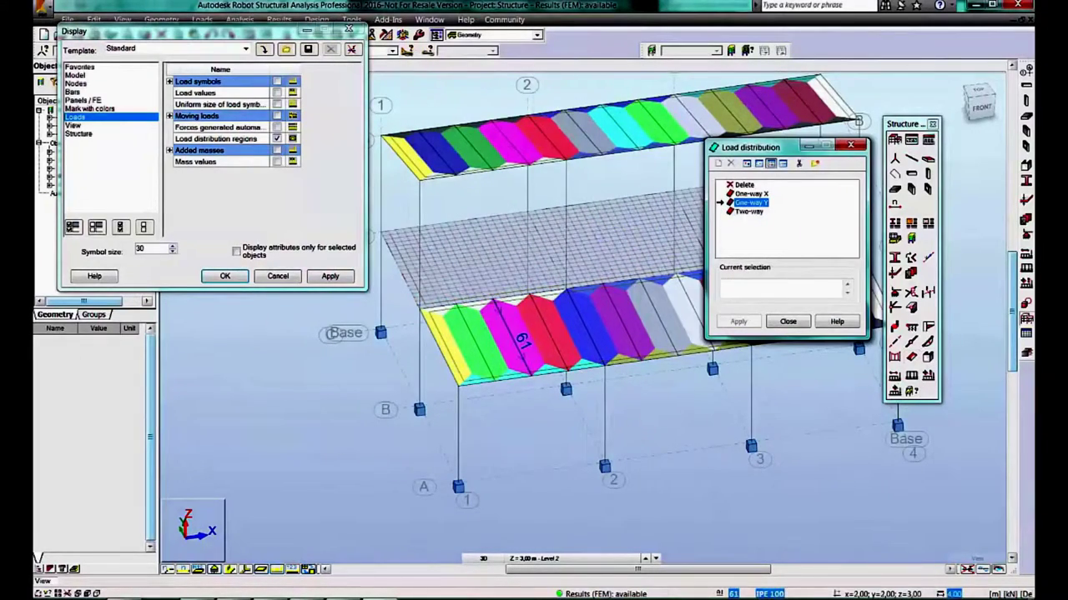
pyautogui.click(602, 233)
pyautogui.click(584, 336)
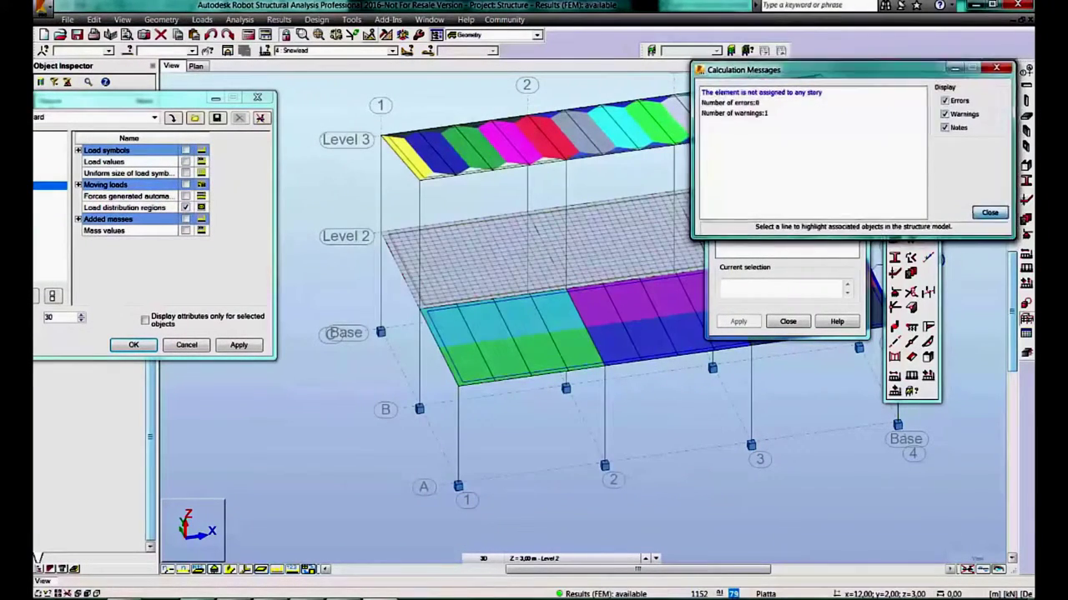
pyautogui.press('Escape')
pyautogui.click(517, 334)
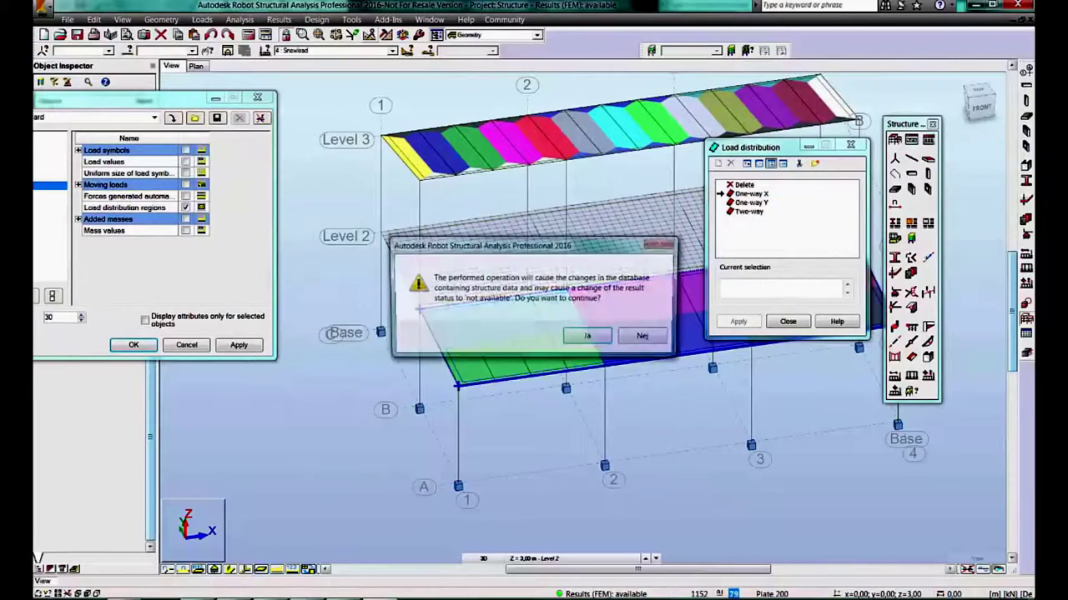
pyautogui.press('Return')
pyautogui.click(248, 35)
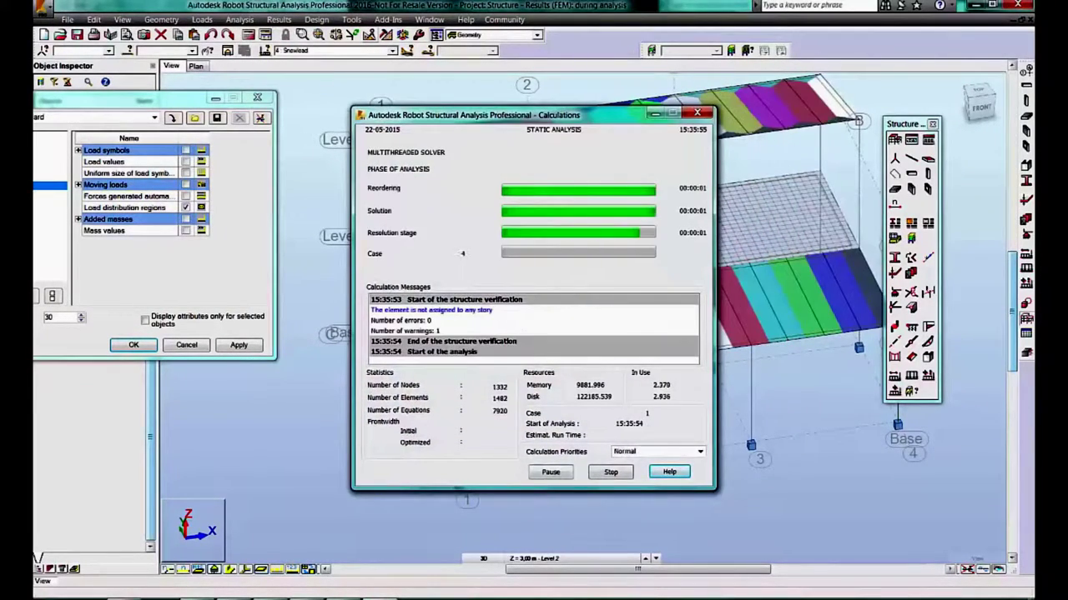
pyautogui.press('Escape')
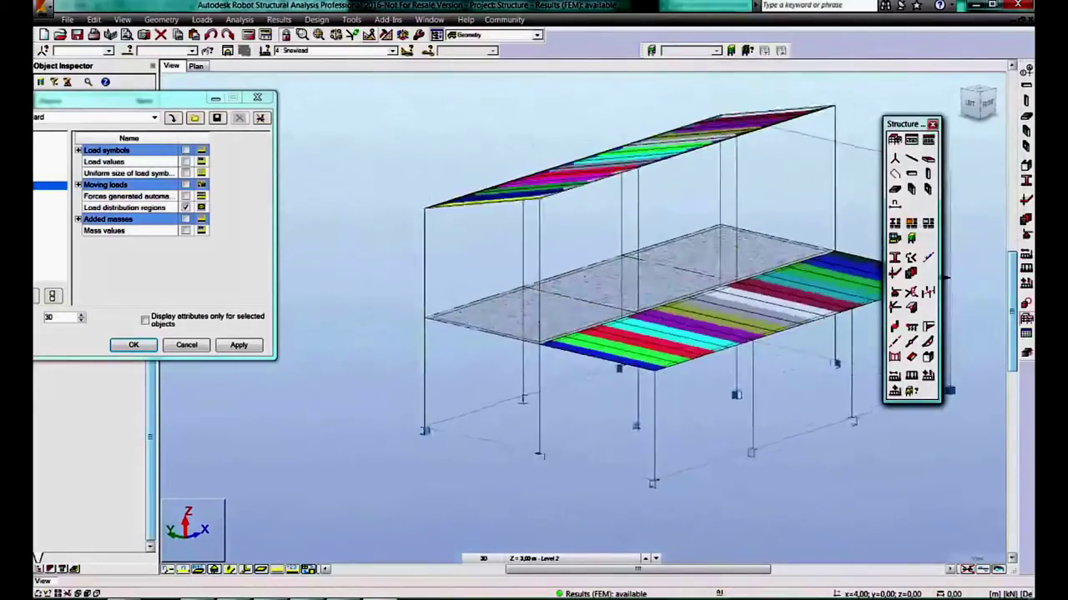
# Show the automatically generated forces on both slabs, then close the display settings.
pyautogui.click(185, 196)
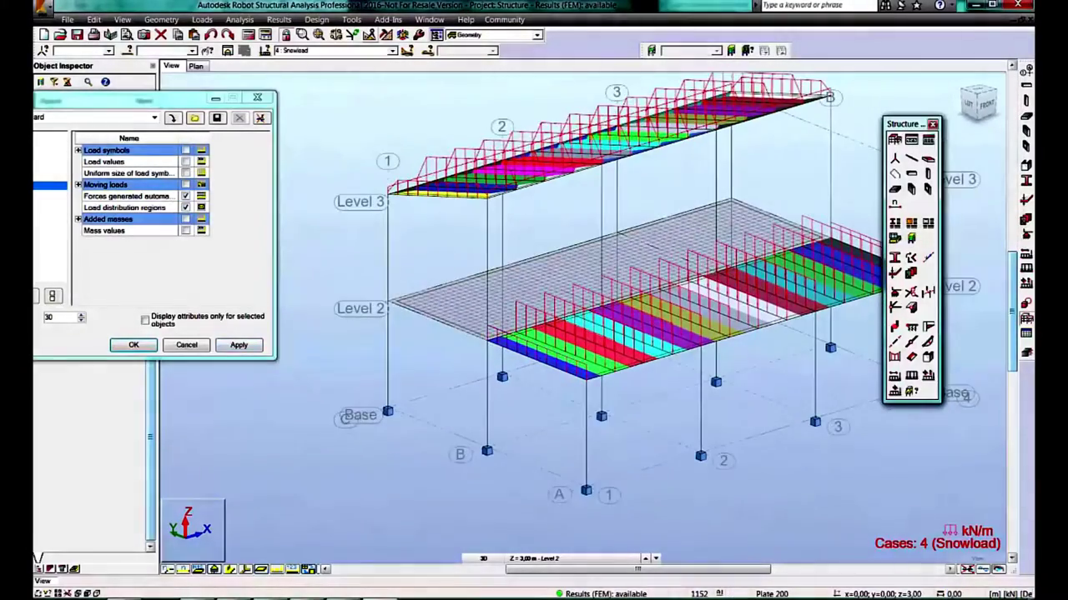
pyautogui.scroll(1, 583, 333)
pyautogui.scroll(3, 584, 334)
pyautogui.scroll(2, 583, 333)
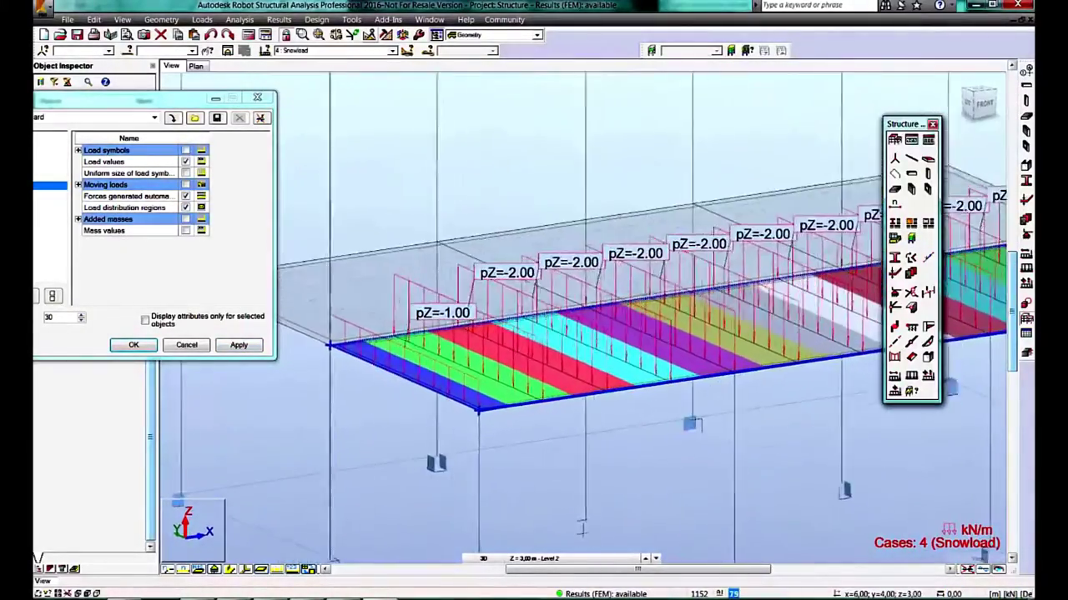
pyautogui.scroll(1, 584, 334)
pyautogui.moveTo(534, 334)
pyautogui.keyDown('shift'); pyautogui.mouseDown(button='middle')
pyautogui.moveTo(379, 369)
pyautogui.moveTo(467, 459)
pyautogui.moveTo(558, 385)
pyautogui.mouseUp(button='middle'); pyautogui.keyUp('shift')
pyautogui.scroll(3, 559, 385)
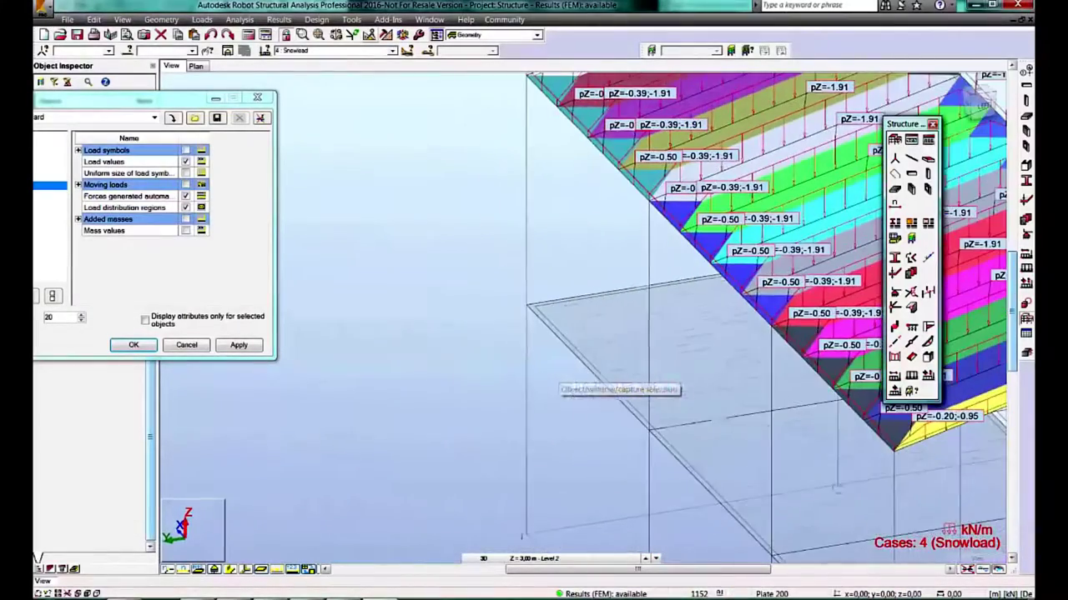
pyautogui.scroll(-3, 558, 384)
pyautogui.scroll(-2, 559, 384)
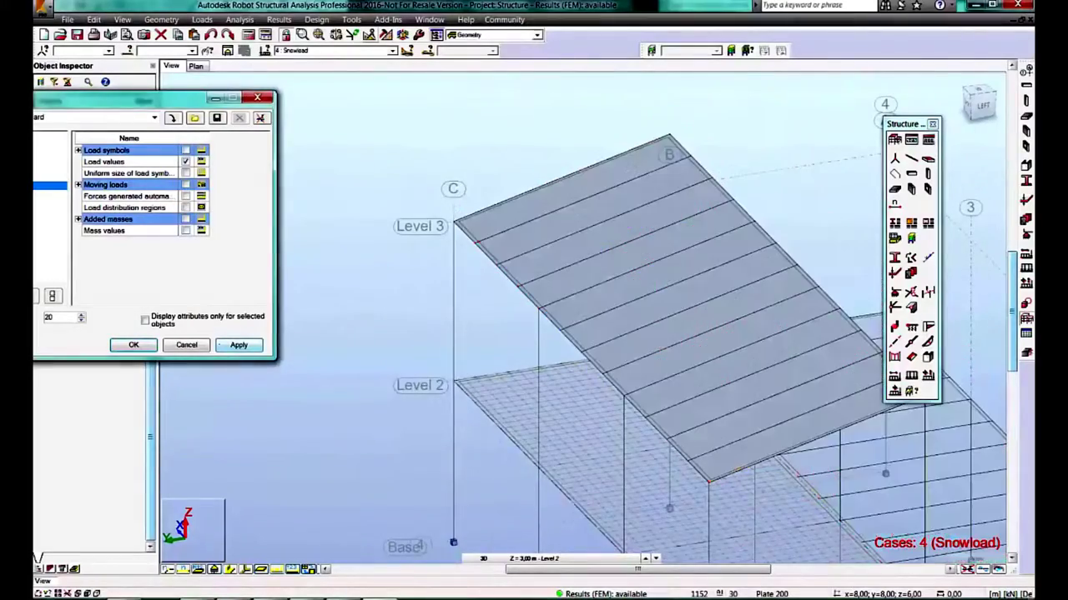
pyautogui.moveTo(559, 384)
pyautogui.mouseDown(button='middle')
pyautogui.moveTo(559, 339)
pyautogui.moveTo(532, 286)
pyautogui.moveTo(824, 227)
pyautogui.mouseUp(button='middle')
pyautogui.click(134, 343)
pyautogui.scroll(-2, 534, 333)
pyautogui.scroll(2, 532, 286)
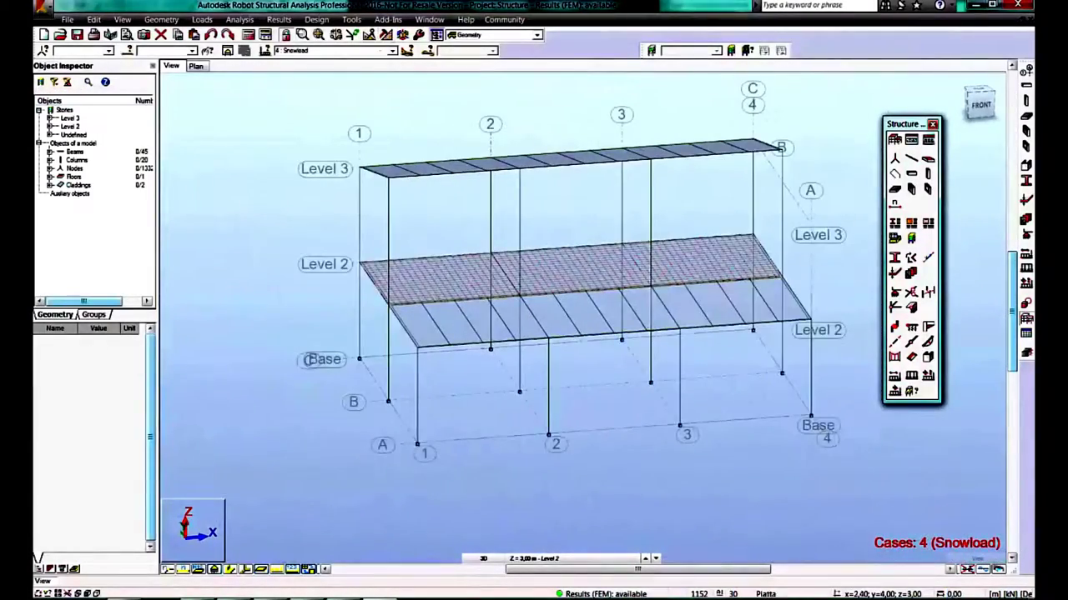
# Define a 3 kN/m X-direction uniform bar load in the Wind X case.
pyautogui.click(334, 50)
pyautogui.click(308, 71)
pyautogui.click(407, 50)
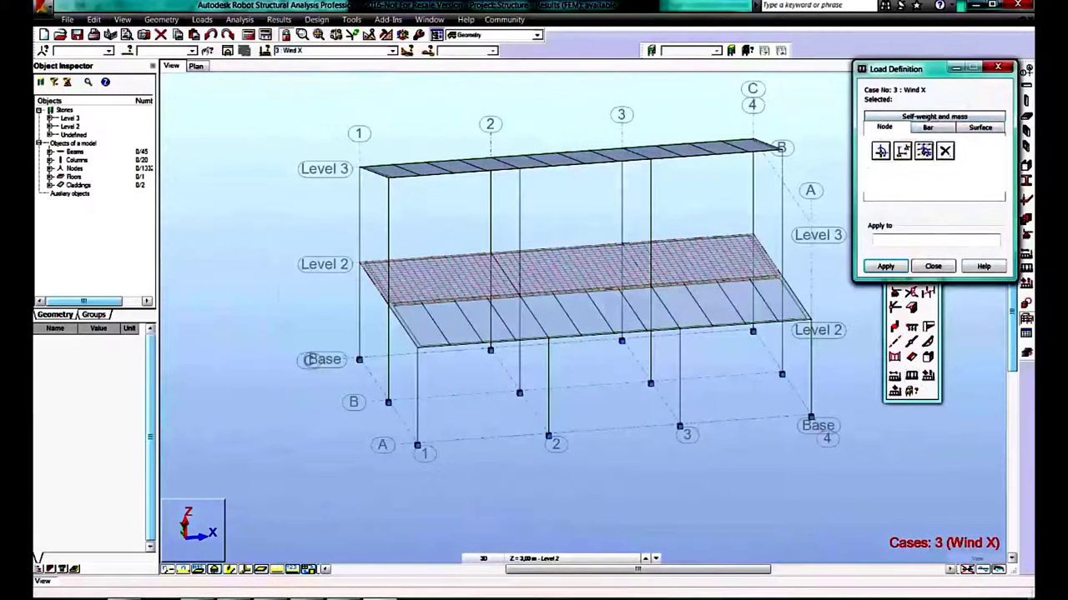
pyautogui.click(881, 150)
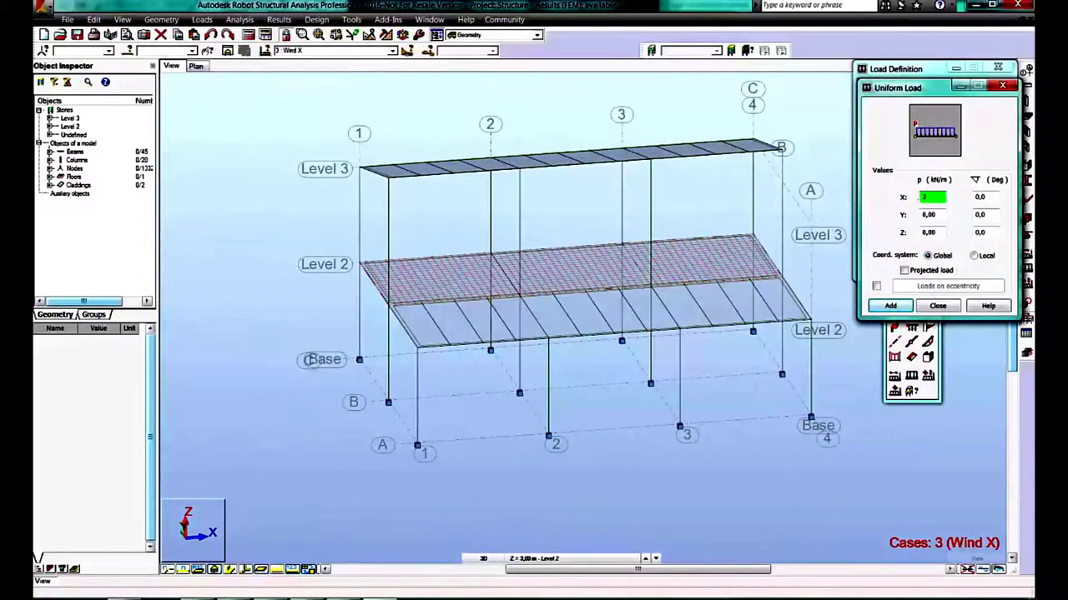
pyautogui.click(890, 306)
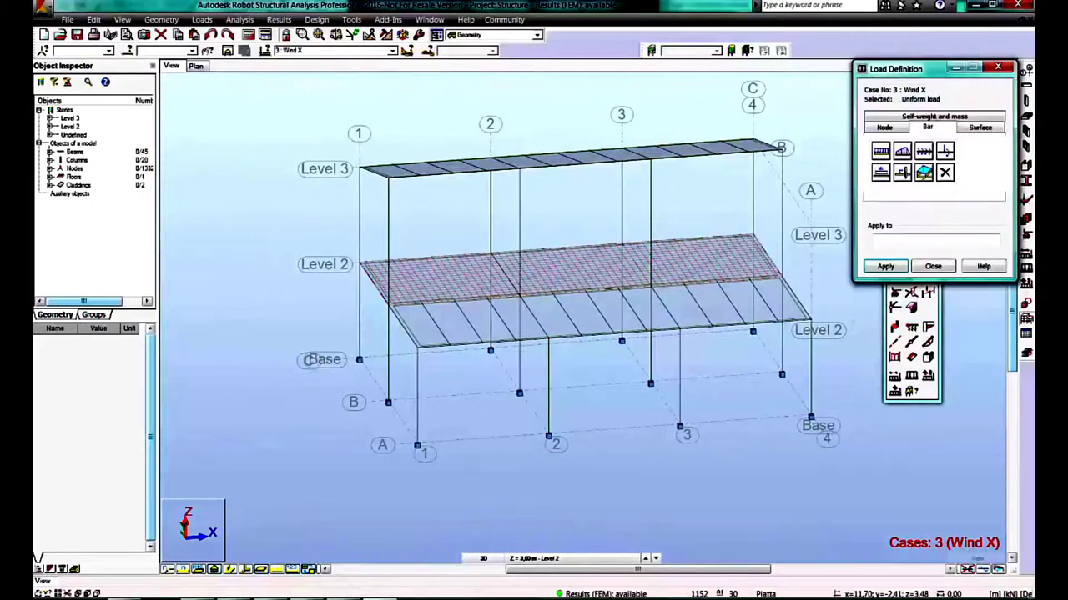
# Apply the load to end-frame bars 1to3, 13, 14, 31, 32, 43 and confirm.
pyautogui.moveTo(897, 69); pyautogui.dragTo(897, 166)
pyautogui.click(978, 102)
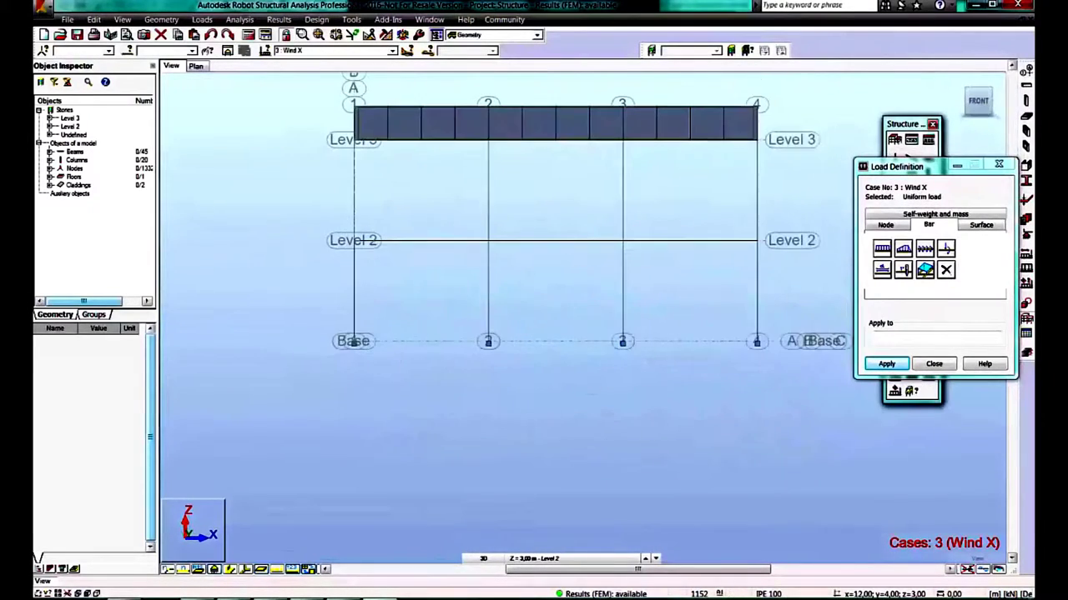
pyautogui.moveTo(292, 286); pyautogui.dragTo(389, 344)
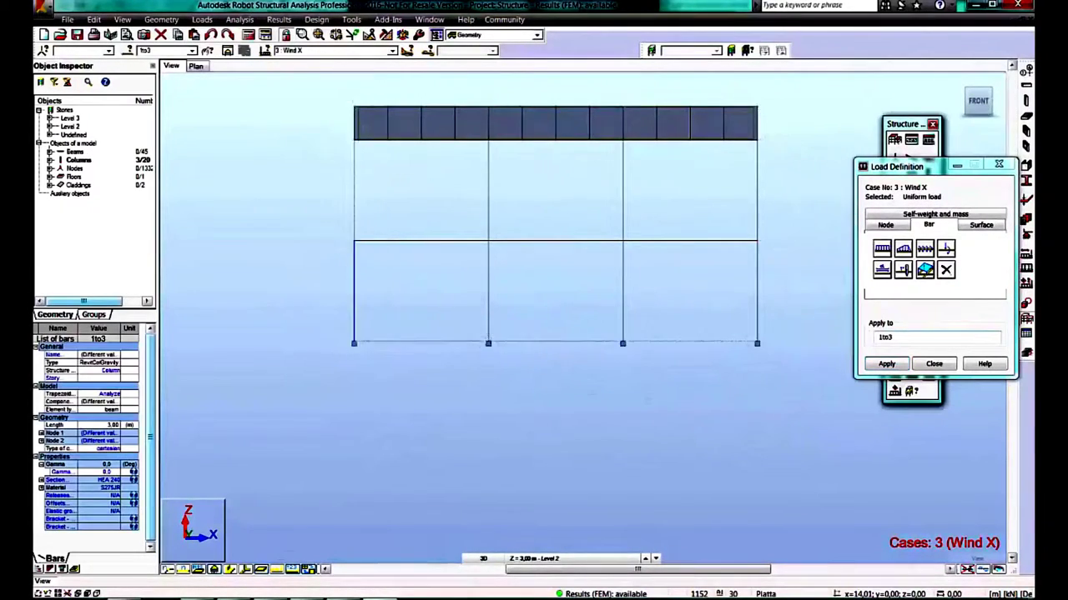
pyautogui.keyDown('ctrl'); pyautogui.moveTo(293, 164); pyautogui.dragTo(294, 166); pyautogui.keyUp('ctrl')
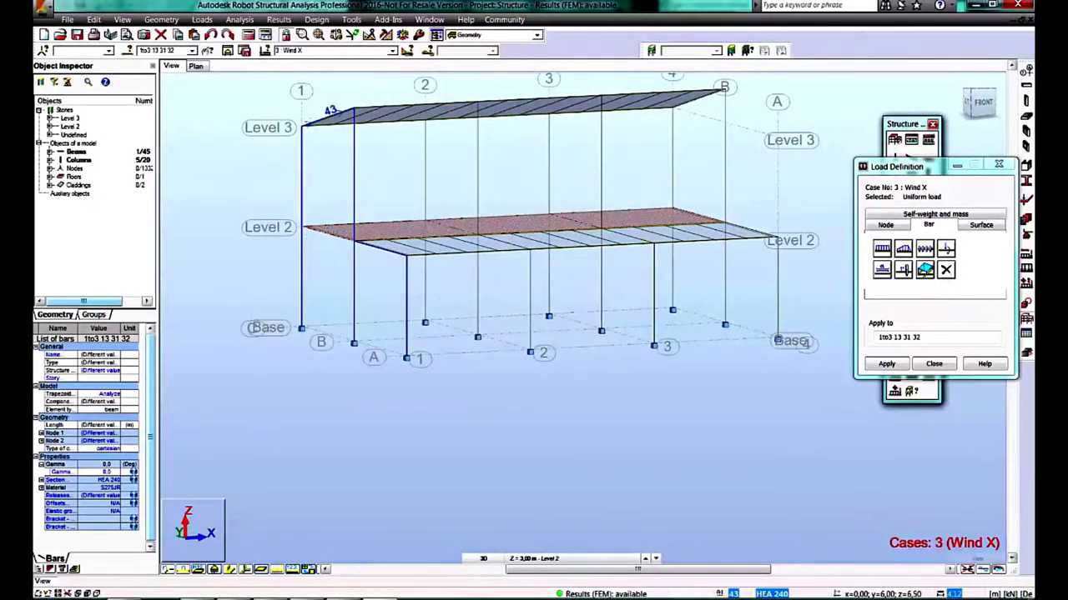
pyautogui.hotkey('ctrl', 'alt', 'q')
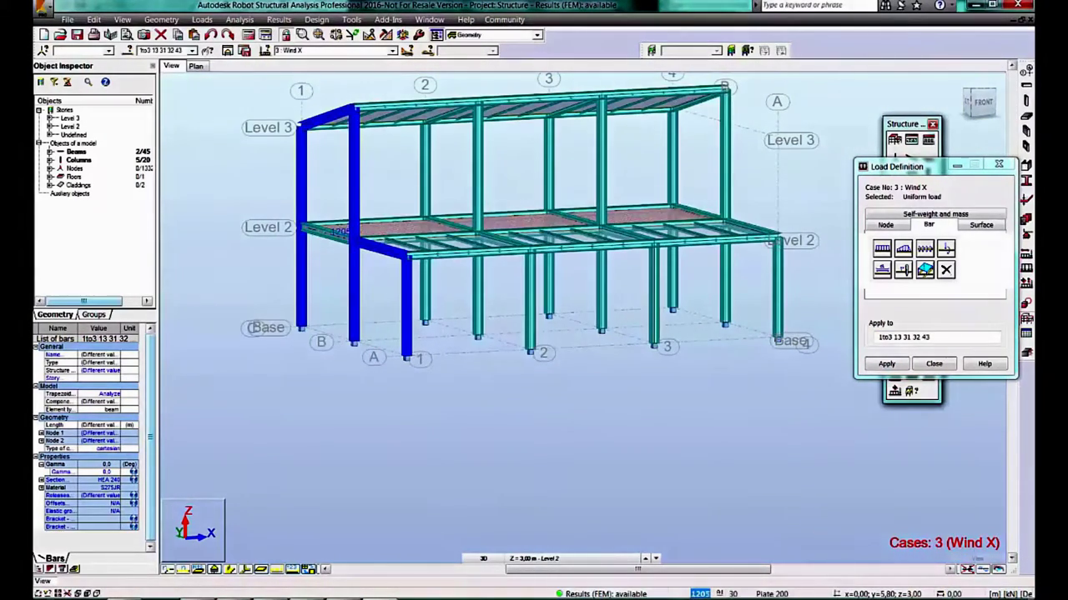
pyautogui.click(885, 363)
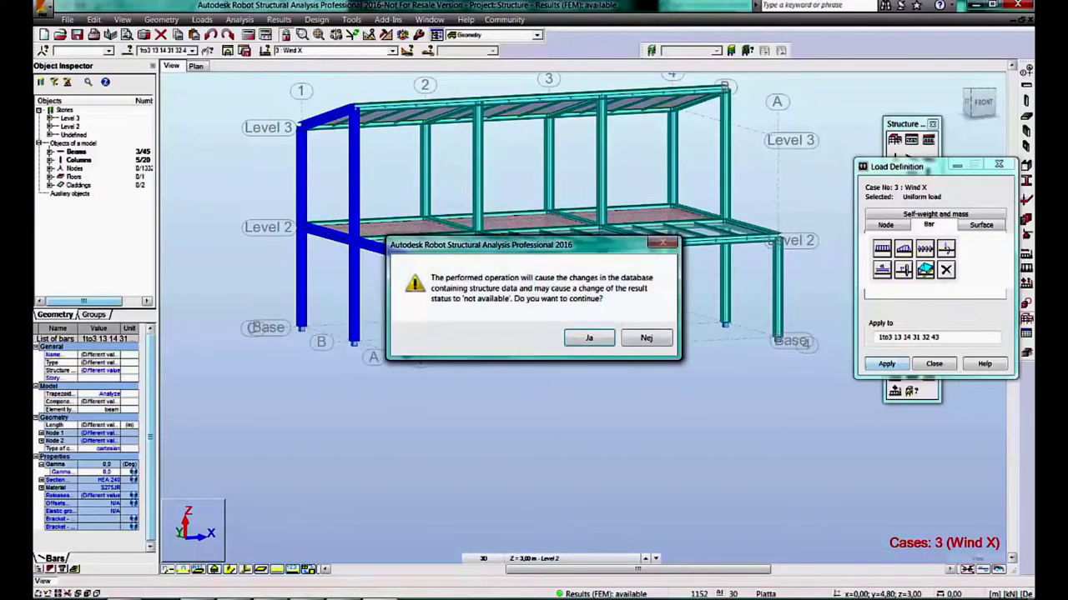
pyautogui.click(589, 338)
# Prepare new bars with section KKRR 100x50x5 in the left elevation view.
pyautogui.click(933, 363)
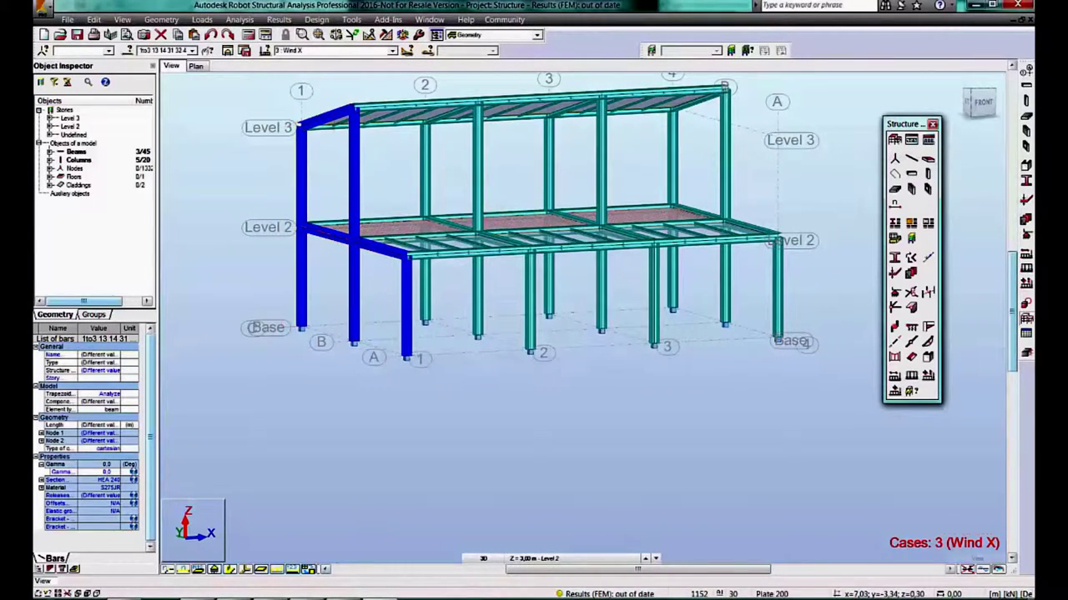
pyautogui.hotkey('ctrl', 'alt', 'd')
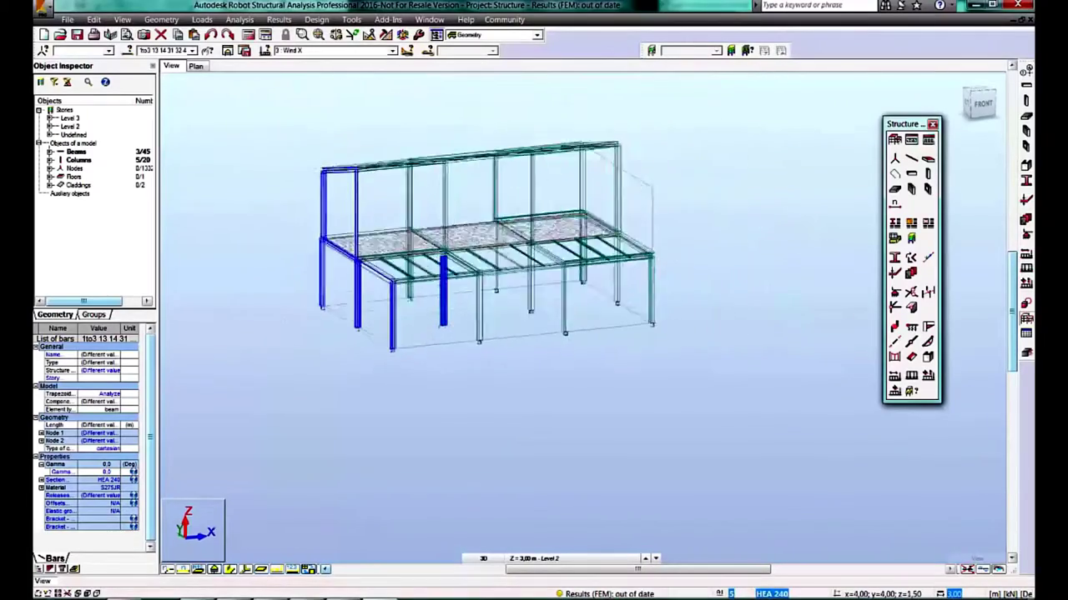
pyautogui.hotkey('ctrl', 'alt', 'x')
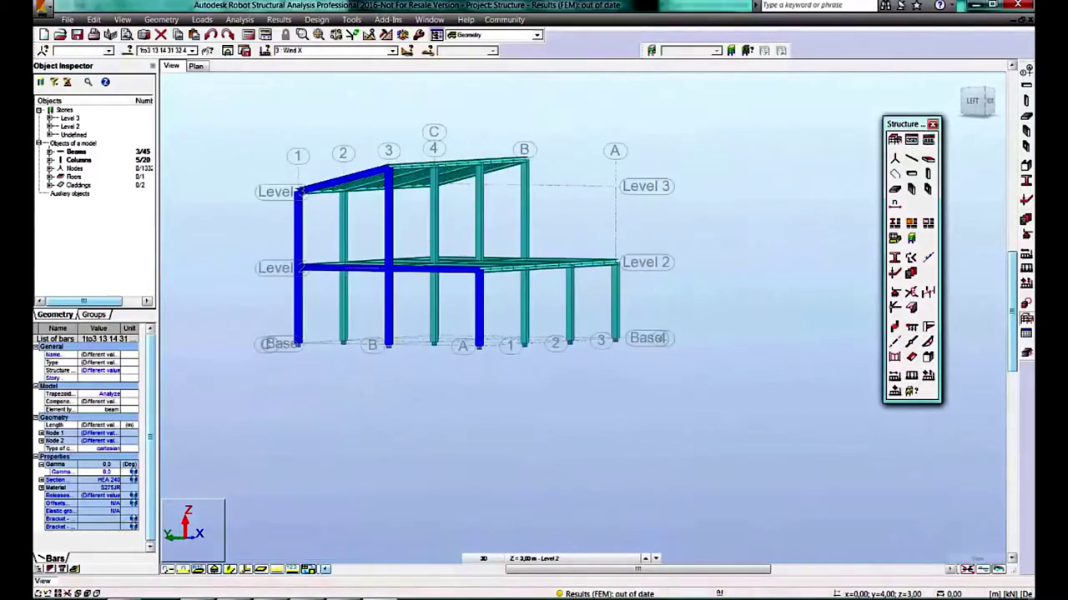
pyautogui.click(912, 158)
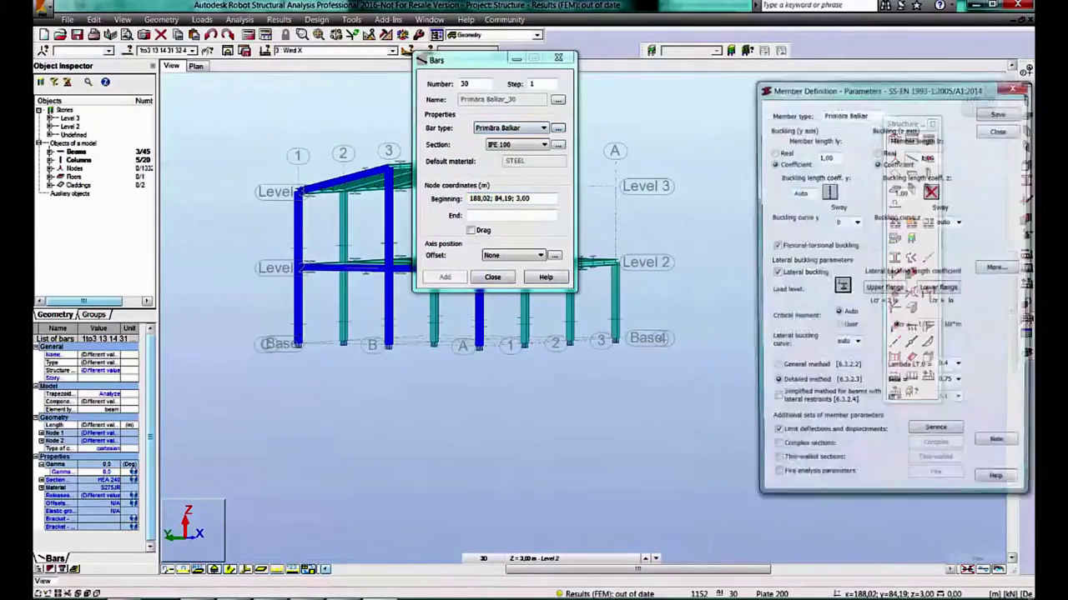
pyautogui.click(544, 144)
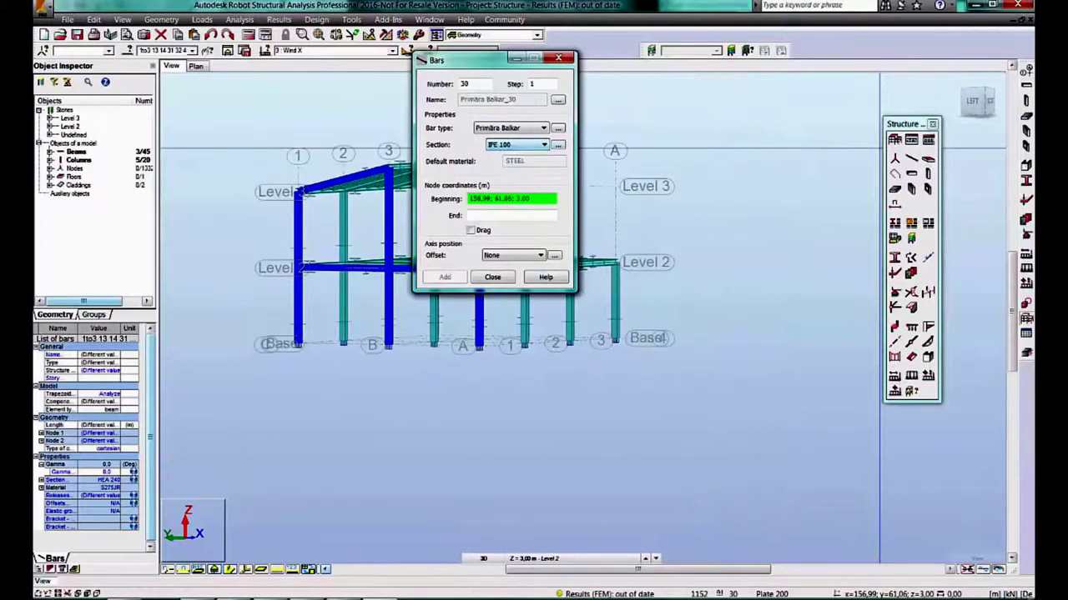
pyautogui.click(543, 144)
pyautogui.click(511, 177)
# Draw four crossed diagonal braces from column tops to column bases in the end bays.
pyautogui.keyDown('shift'); pyautogui.moveTo(479, 309); pyautogui.dragTo(361, 409, button='middle'); pyautogui.keyUp('shift')
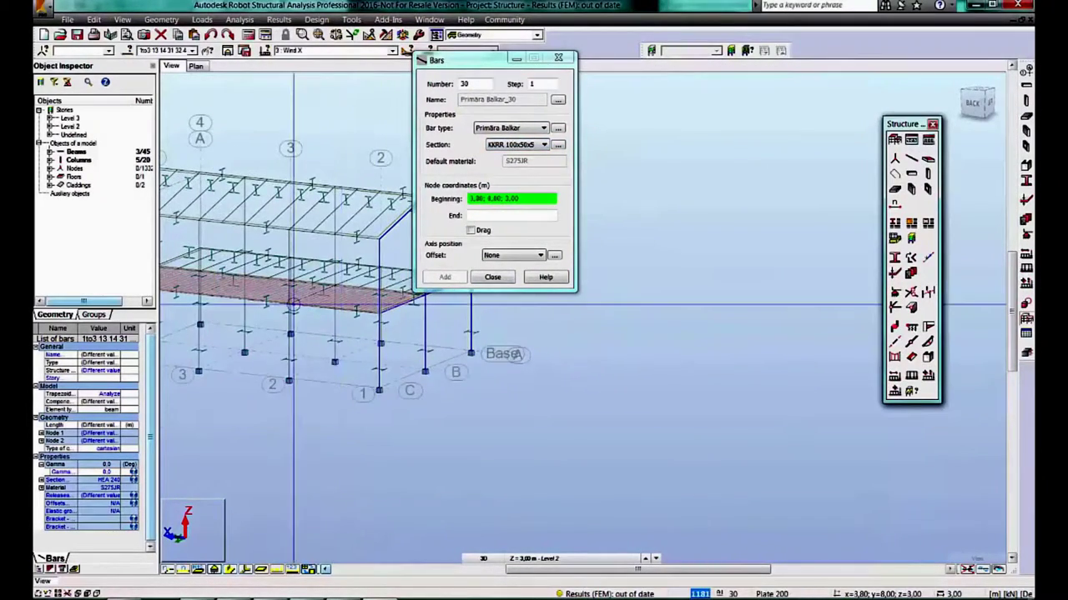
pyautogui.scroll(3, 341, 317)
pyautogui.click(259, 279)
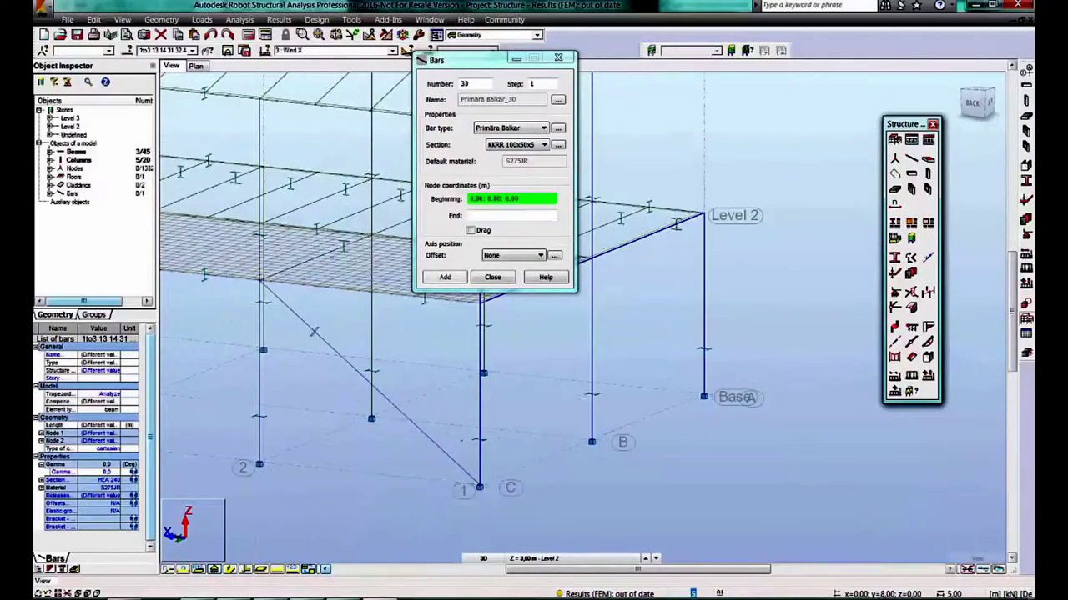
pyautogui.scroll(2, 370, 320)
pyautogui.click(370, 320)
pyautogui.scroll(-2, 369, 319)
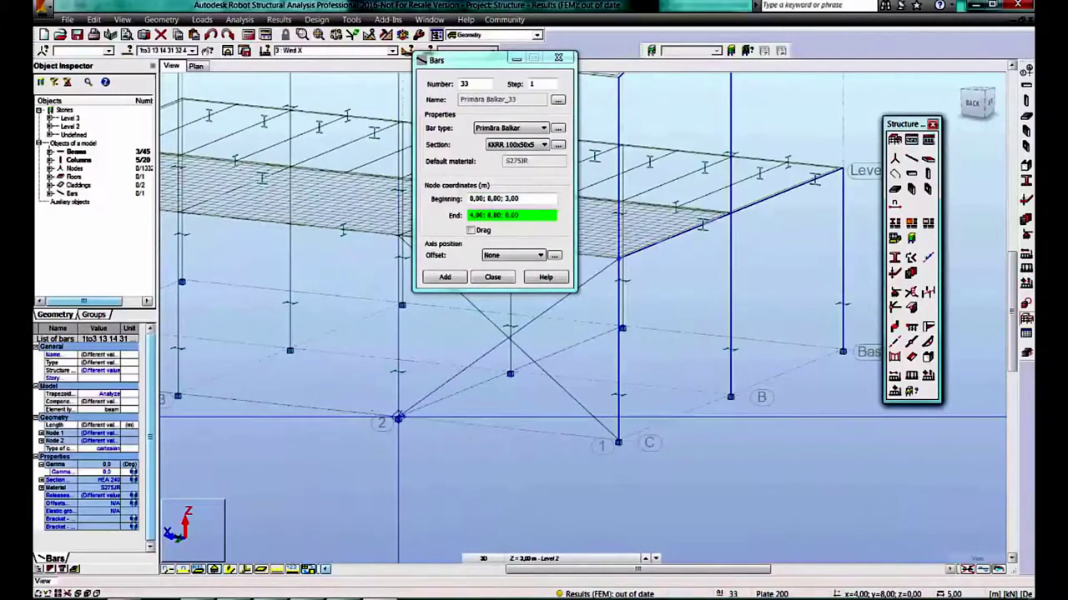
pyautogui.click(399, 417)
pyautogui.moveTo(398, 417)
pyautogui.keyDown('shift'); pyautogui.mouseDown(button='middle')
pyautogui.moveTo(437, 409)
pyautogui.moveTo(392, 338)
pyautogui.mouseUp(button='middle'); pyautogui.keyUp('shift')
pyautogui.click(392, 338)
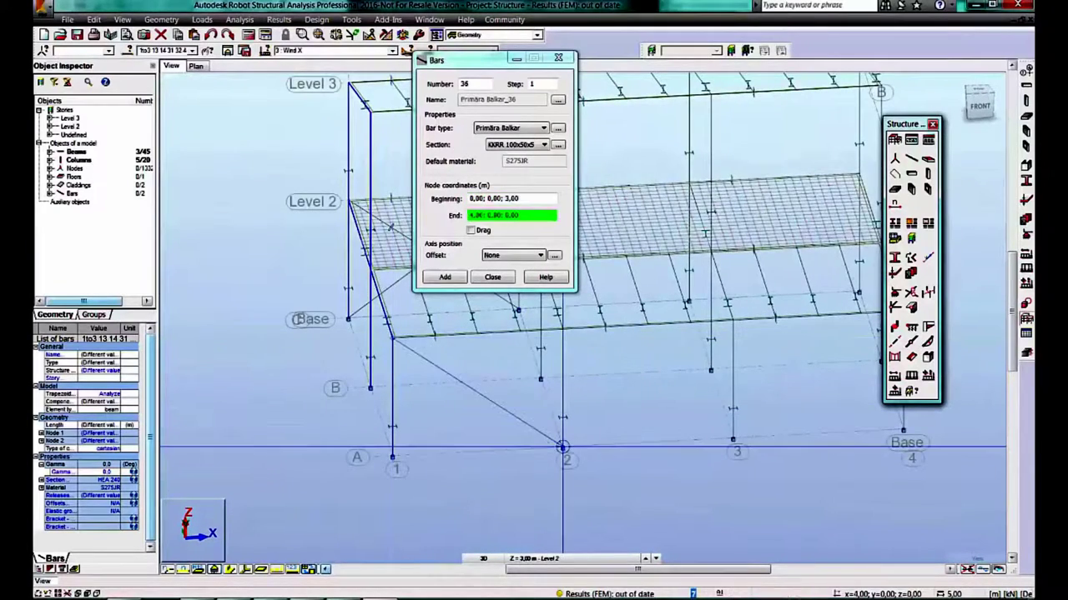
pyautogui.click(563, 449)
pyautogui.click(562, 328)
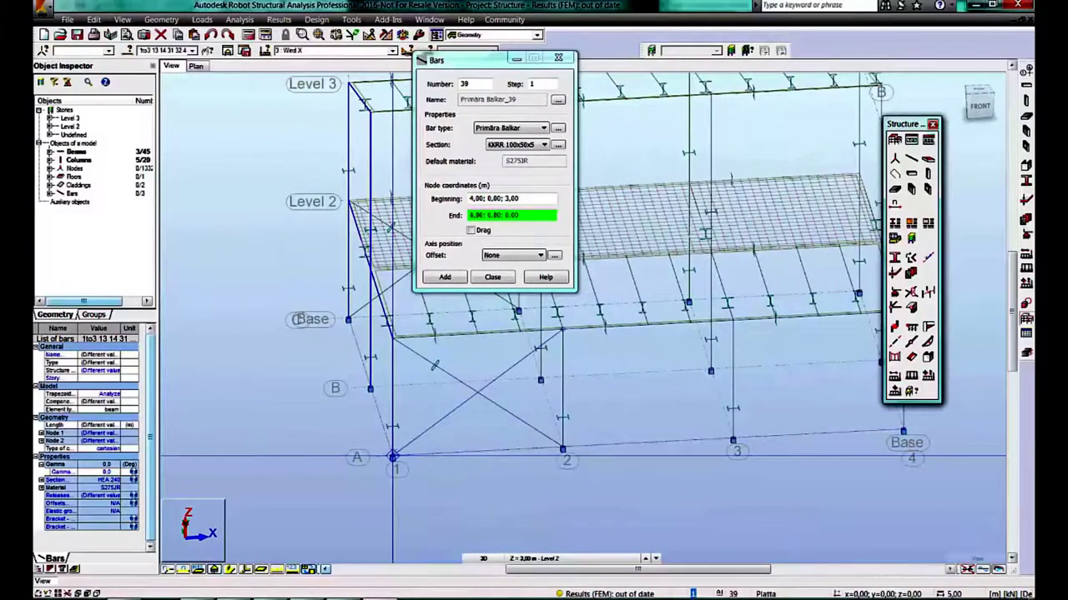
pyautogui.click(392, 457)
pyautogui.press('Escape')
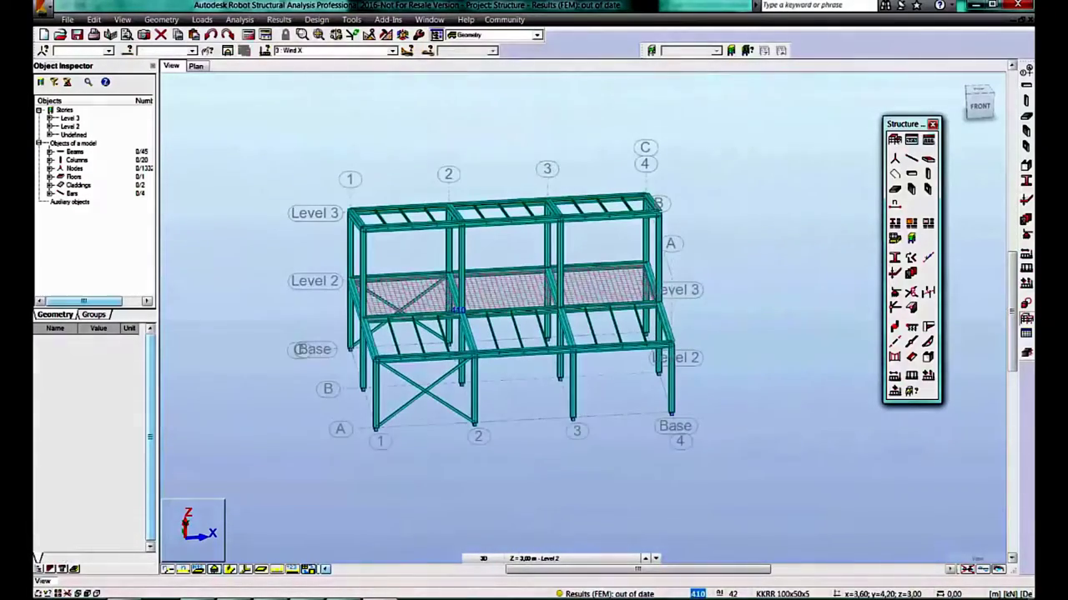
# Generate full automatic SS-EN 1990/A1:2005 code combinations and start the calculation.
pyautogui.click(202, 20)
pyautogui.click(242, 71)
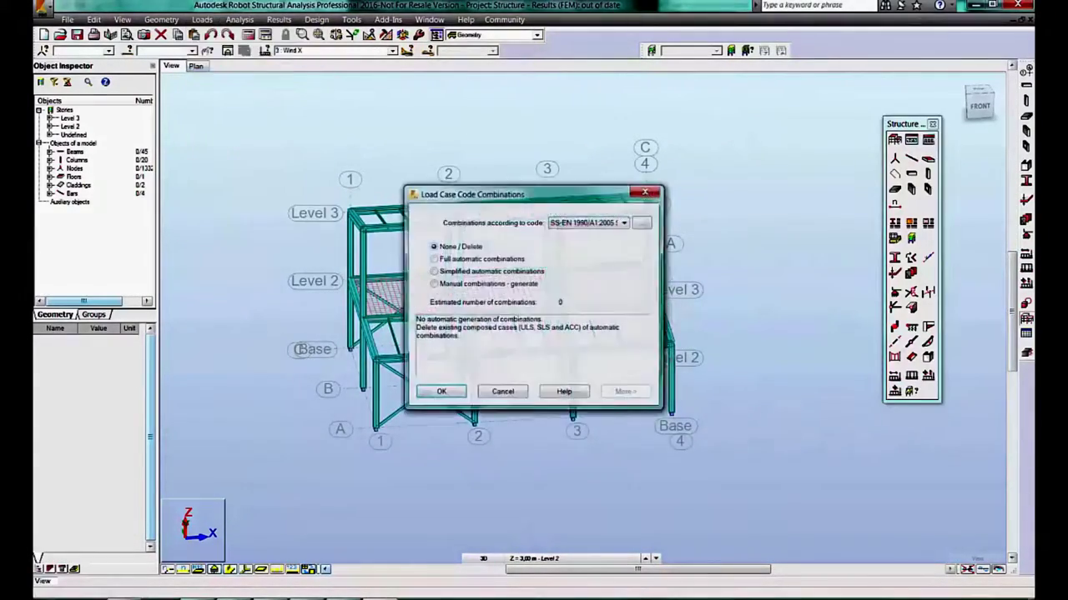
pyautogui.click(432, 258)
pyautogui.click(642, 222)
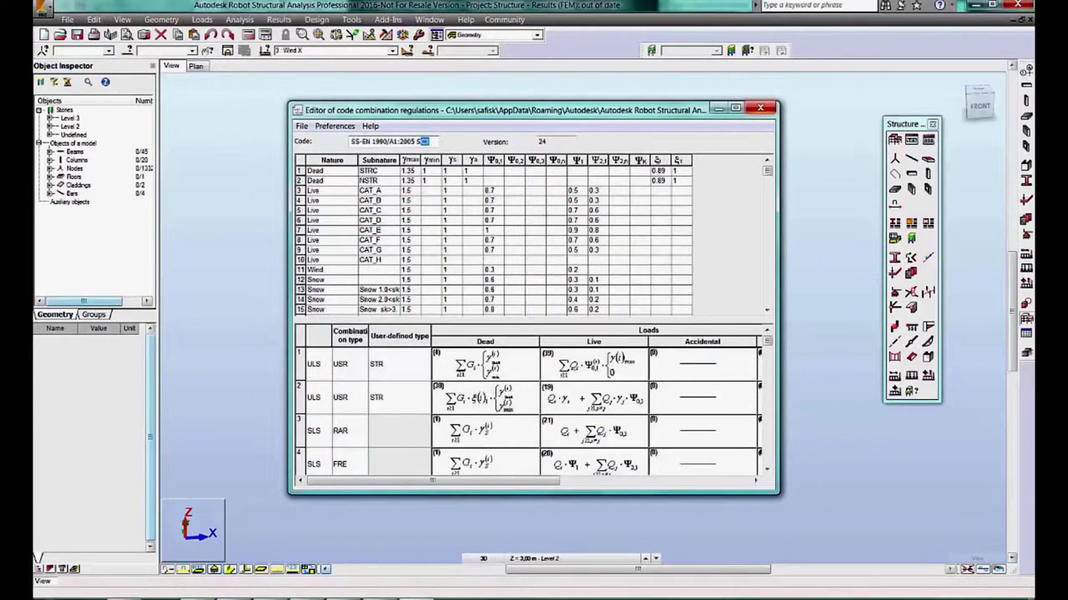
pyautogui.press('Escape')
pyautogui.click(627, 392)
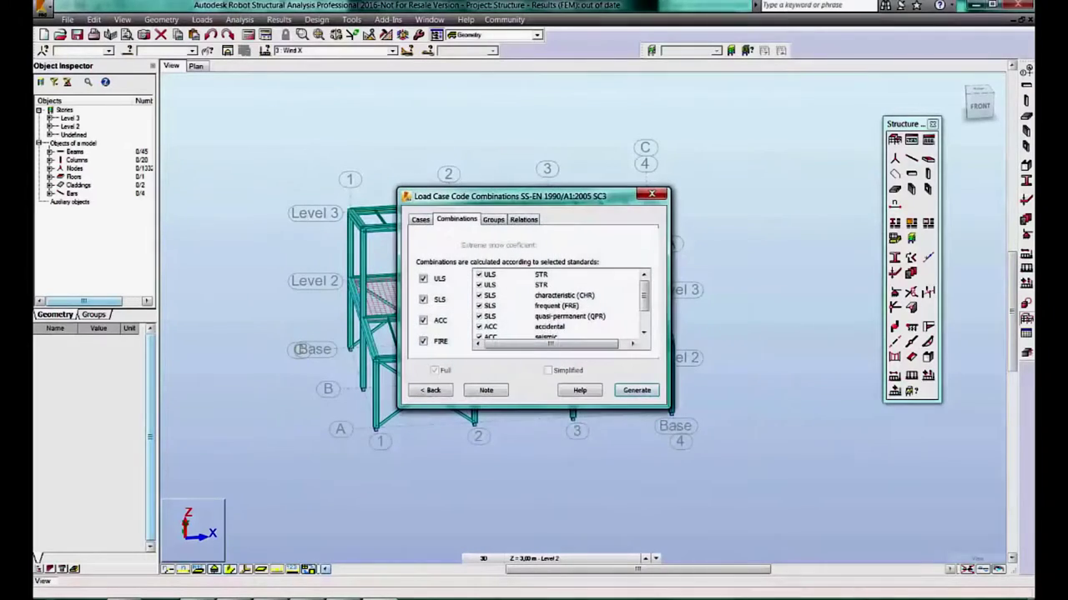
pyautogui.press('Return')
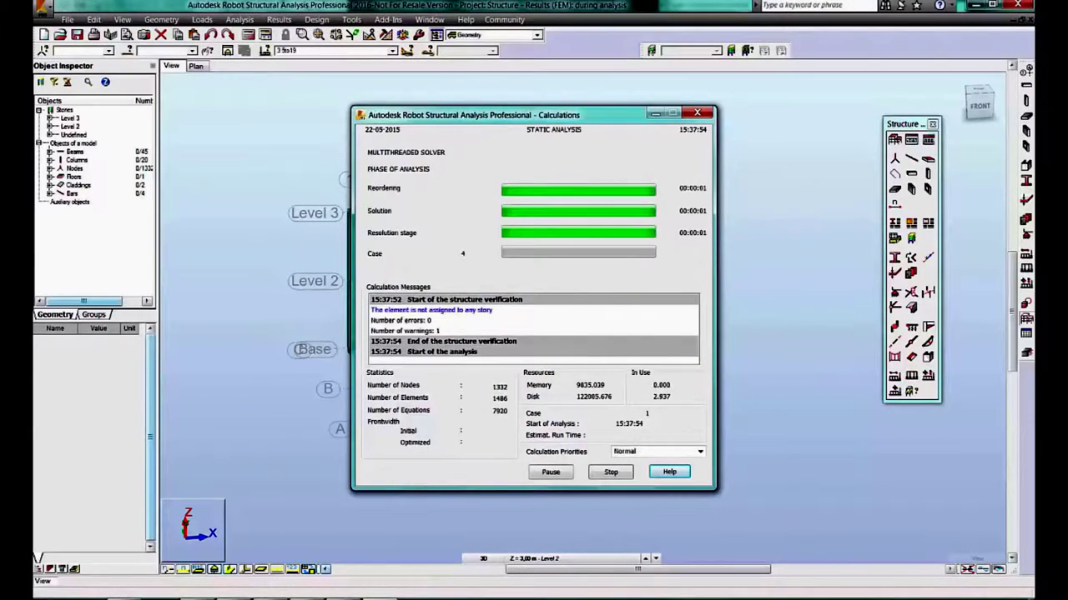
# Make 5: ULS the current case and browse its combination components.
pyautogui.press('Escape')
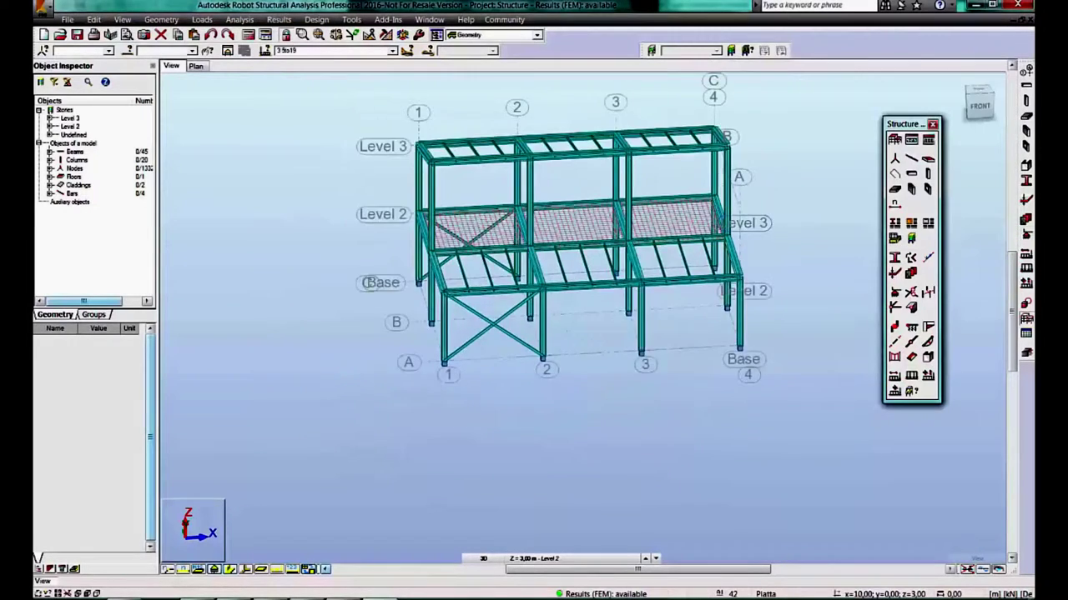
pyautogui.click(392, 51)
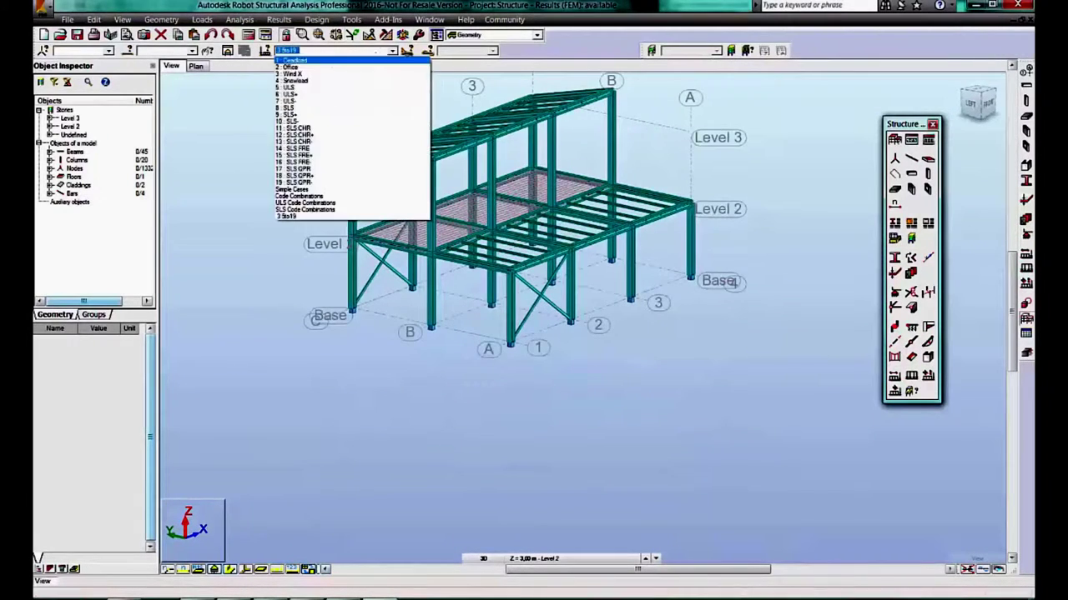
pyautogui.click(292, 87)
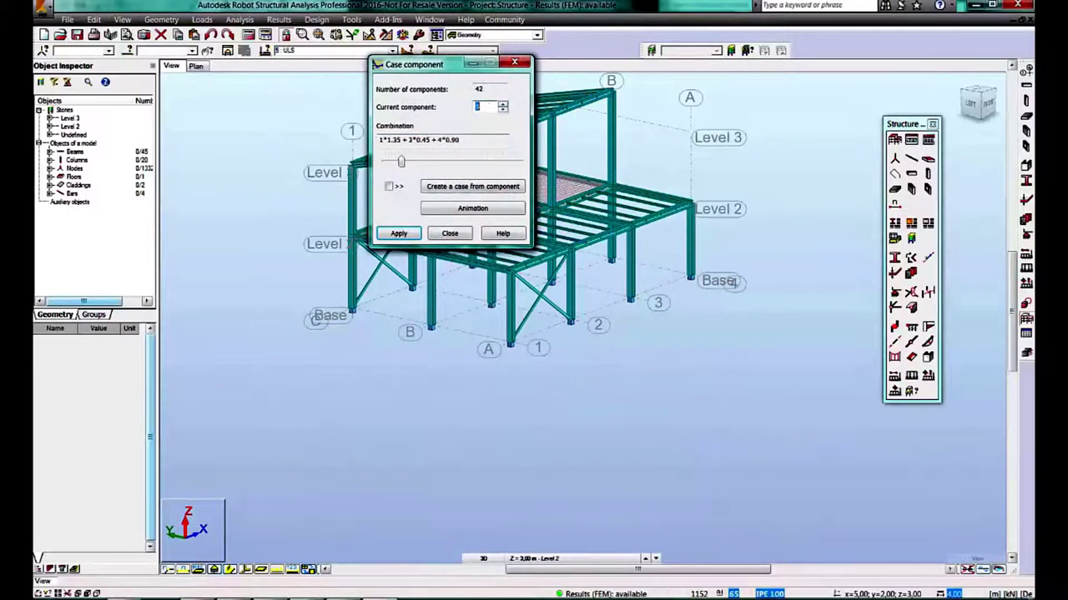
pyautogui.press('Up')
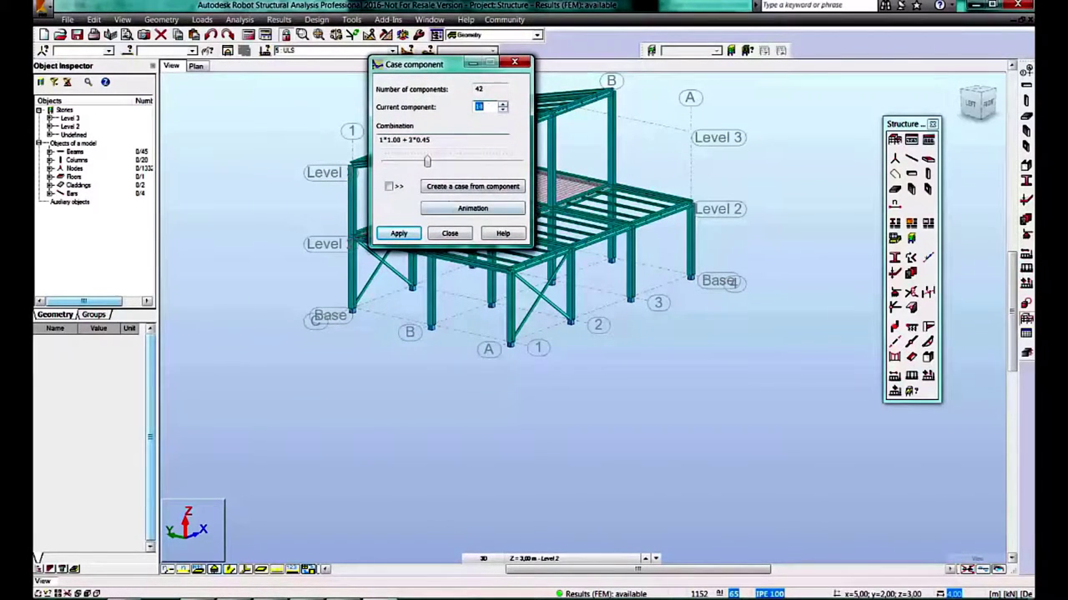
pyautogui.press('Escape')
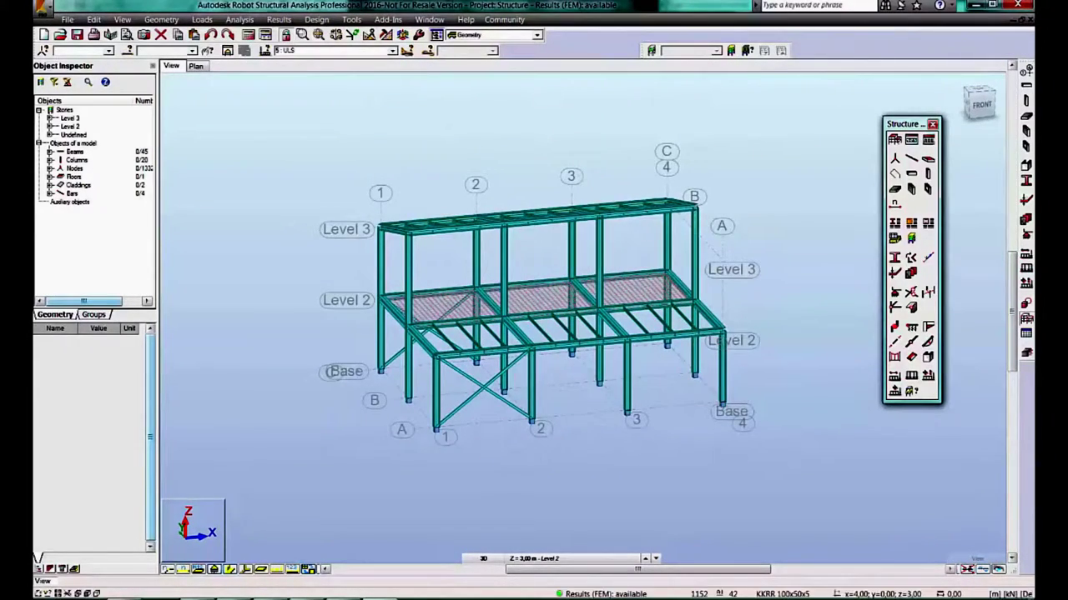
# Show the ULS bar forces table sorted by MY and then FX.
pyautogui.rightClick(247, 155)
pyautogui.click(275, 303)
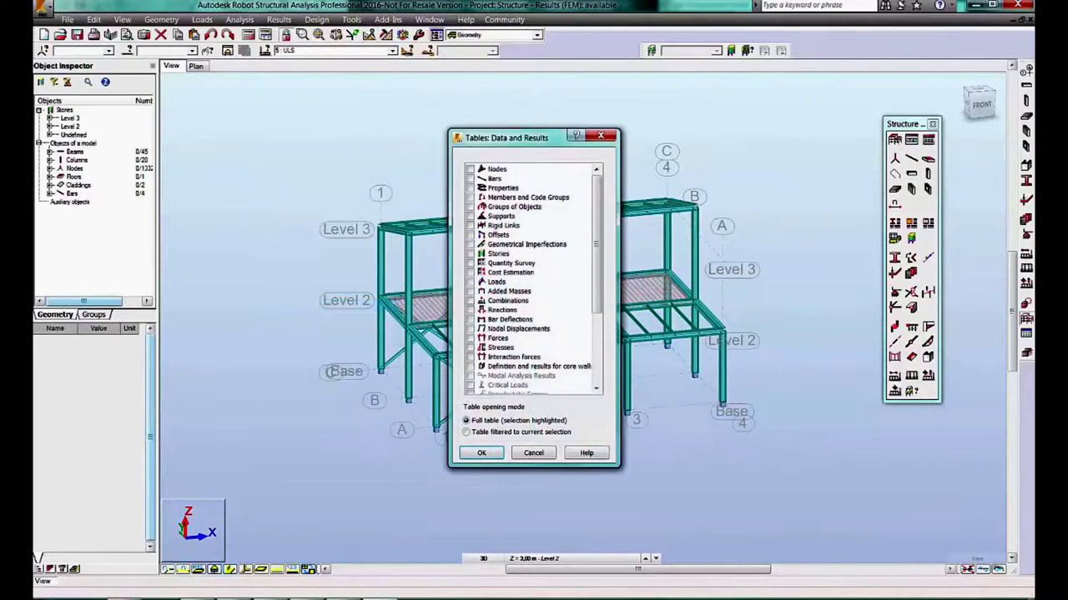
pyautogui.click(482, 453)
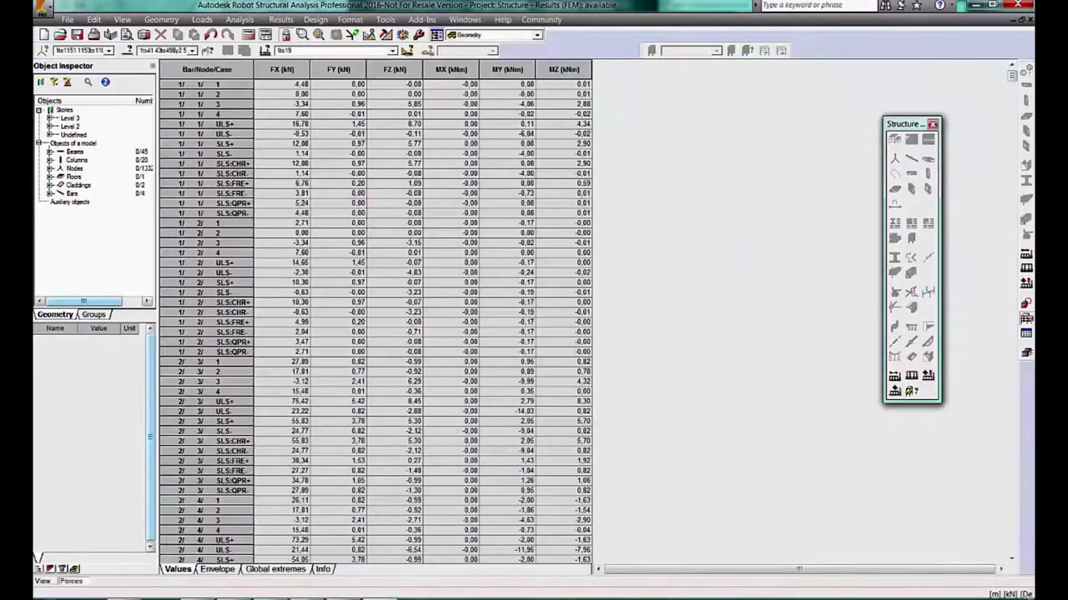
pyautogui.click(392, 51)
pyautogui.click(296, 87)
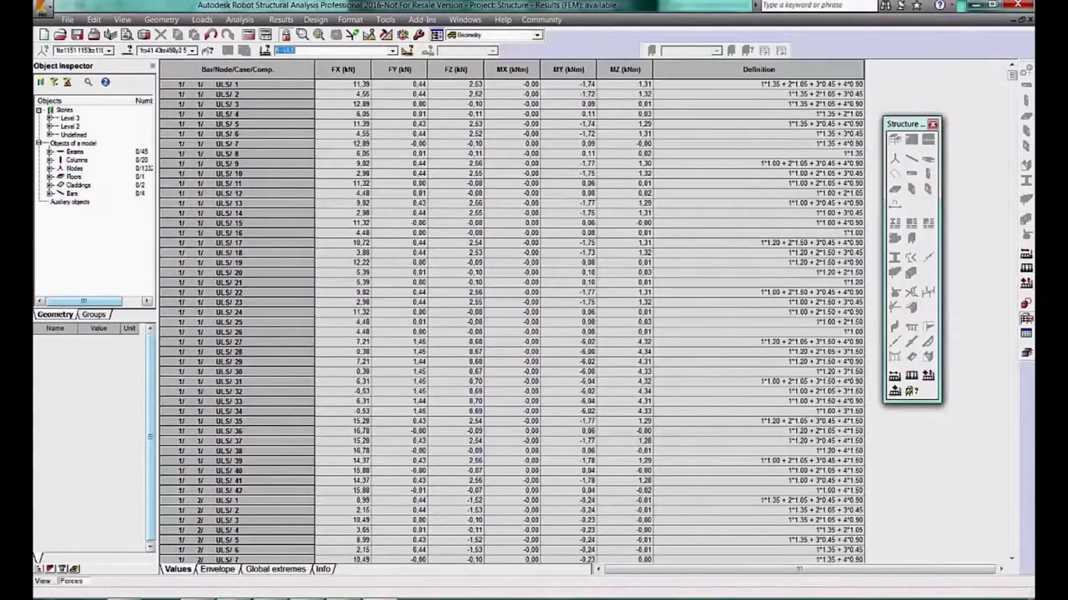
pyautogui.click(584, 70)
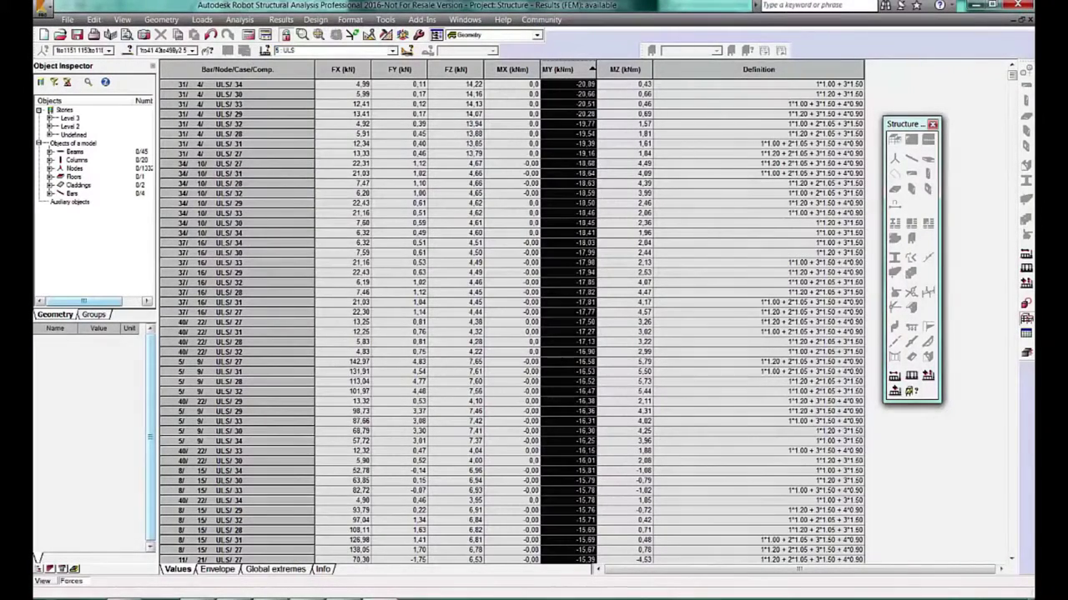
pyautogui.click(342, 70)
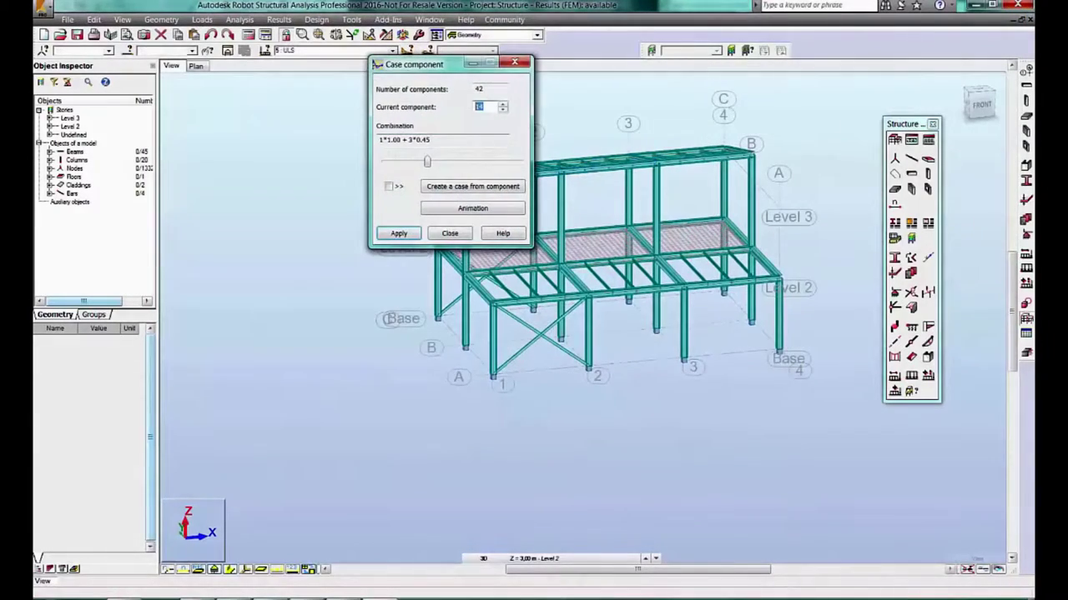
pyautogui.write('35')
# Create load case 20 from ULS component 35, make it current and recalculate.
pyautogui.press('Return')
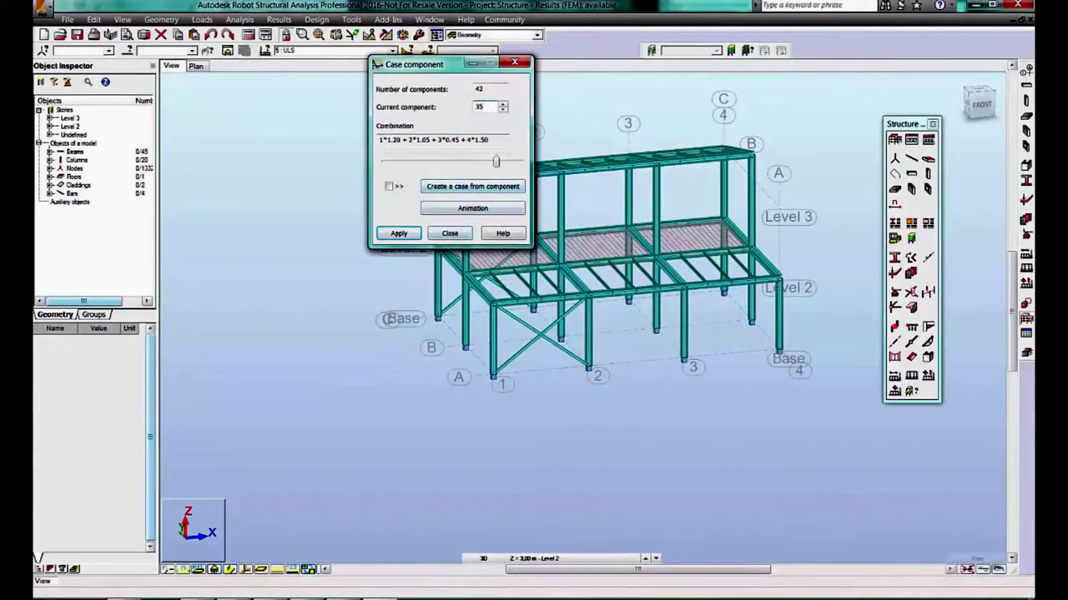
pyautogui.click(473, 186)
pyautogui.click(589, 338)
pyautogui.click(615, 331)
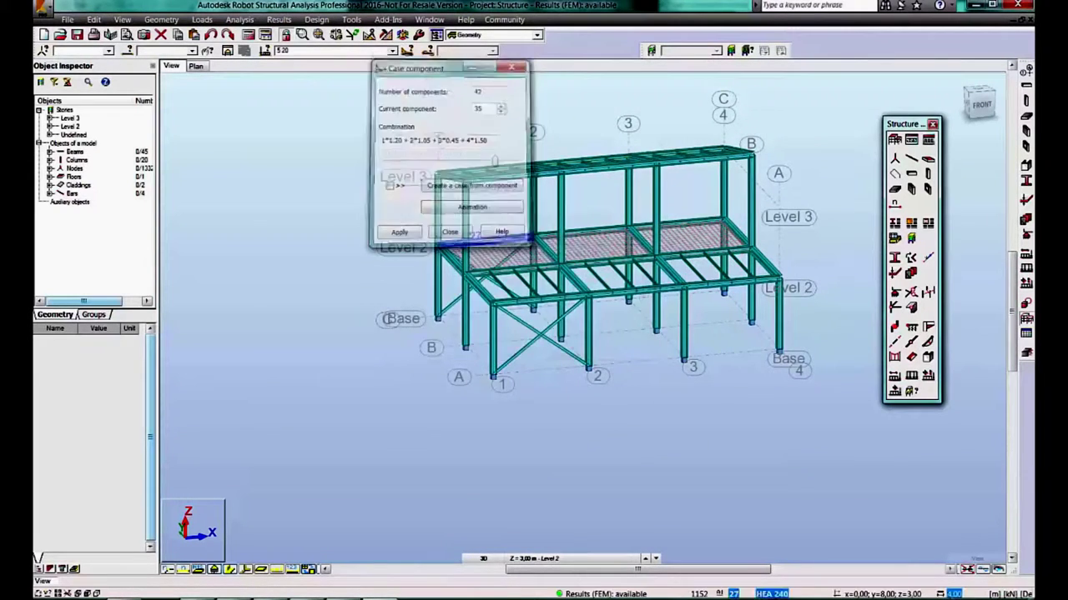
pyautogui.click(392, 51)
pyautogui.click(350, 189)
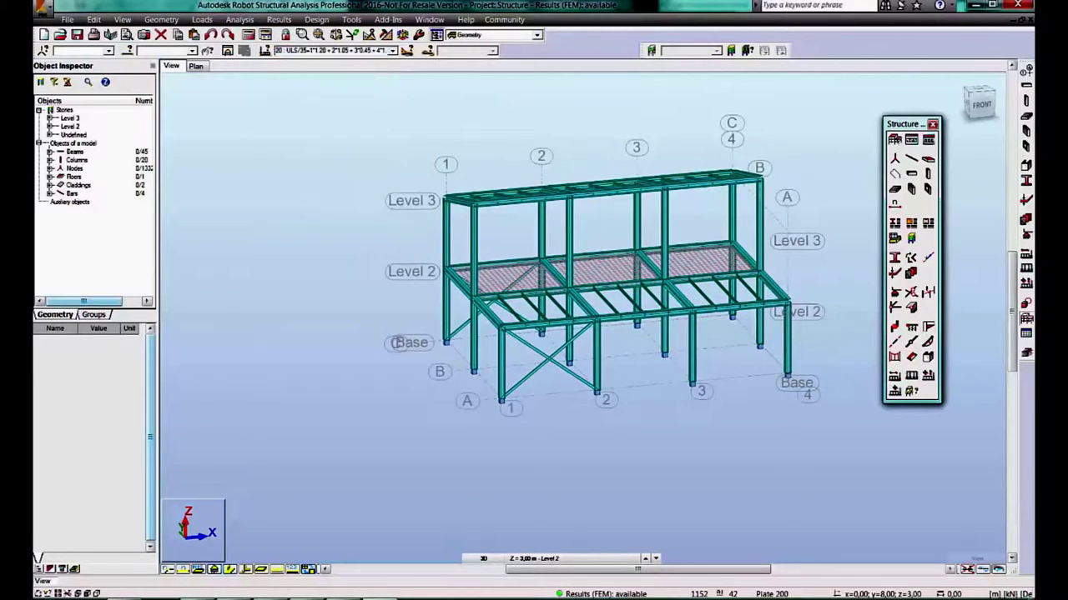
pyautogui.click(248, 34)
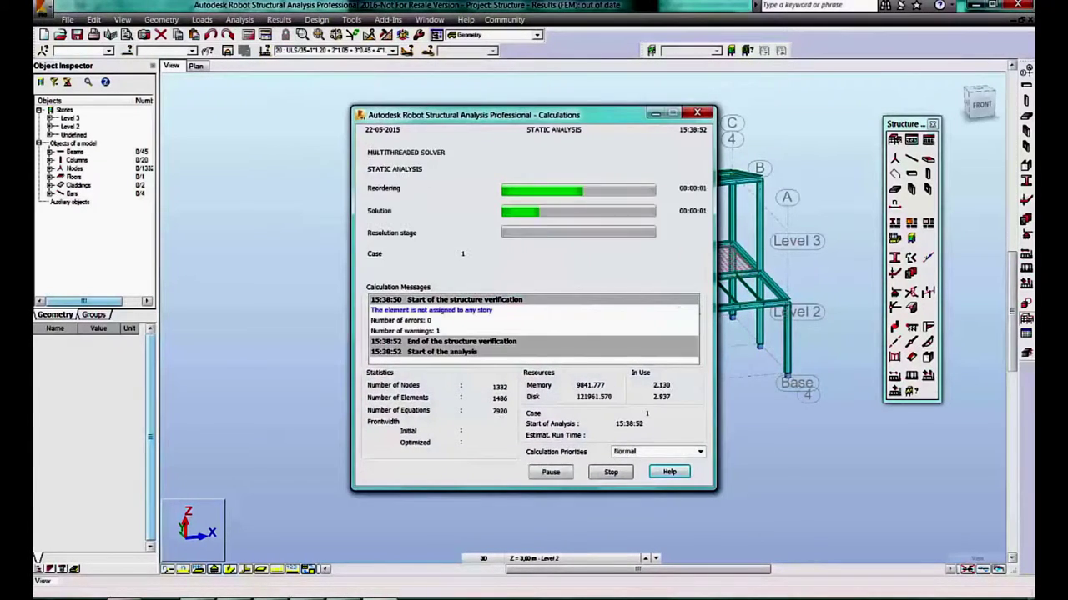
pyautogui.press('Escape')
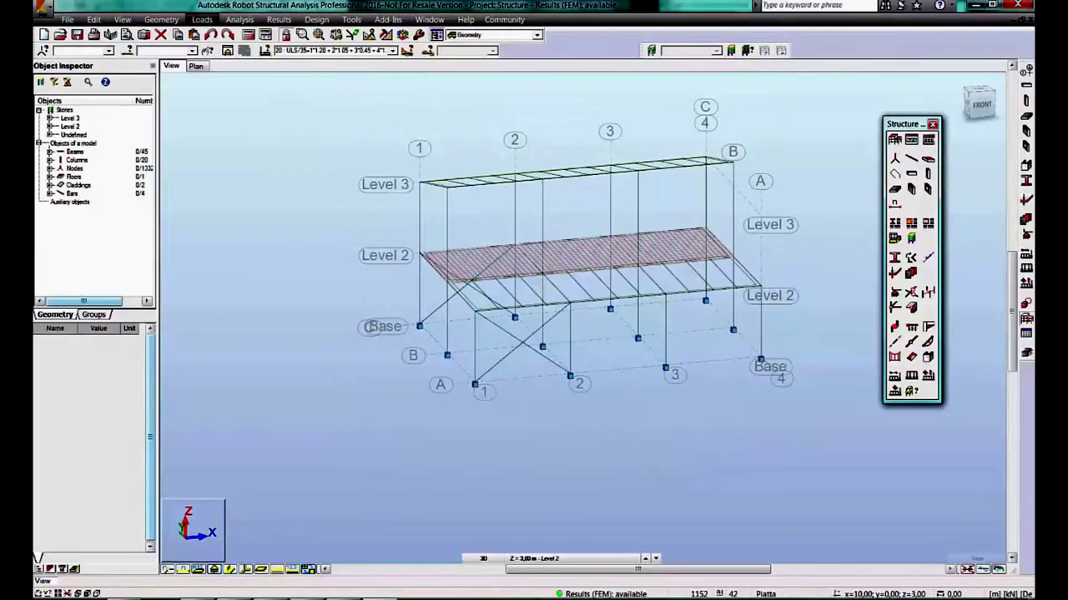
# Draw My moment diagrams with global extreme labels and solid fill.
pyautogui.click(279, 19)
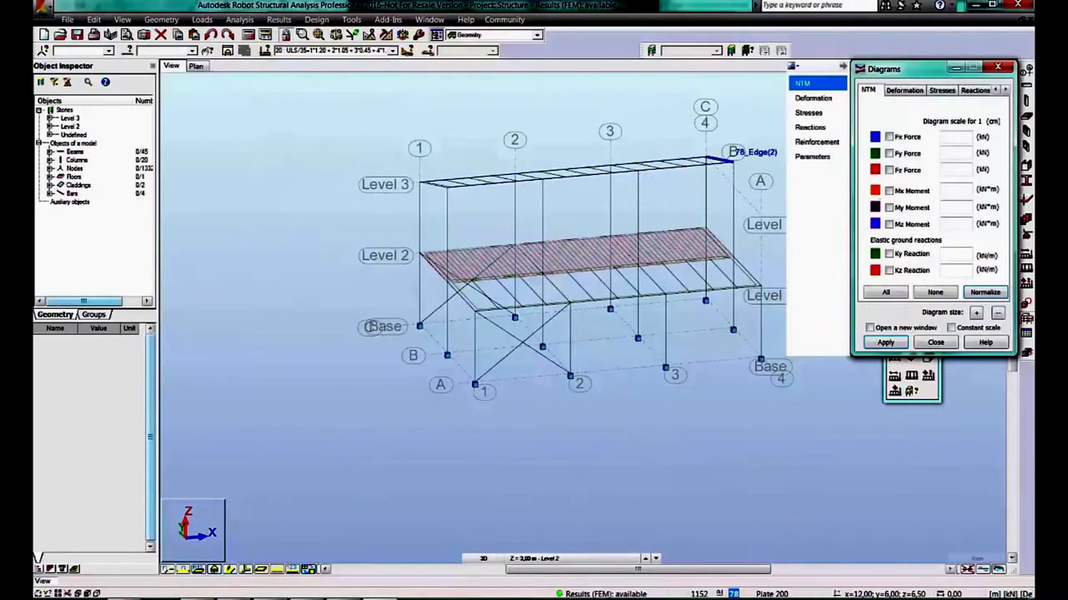
pyautogui.click(885, 342)
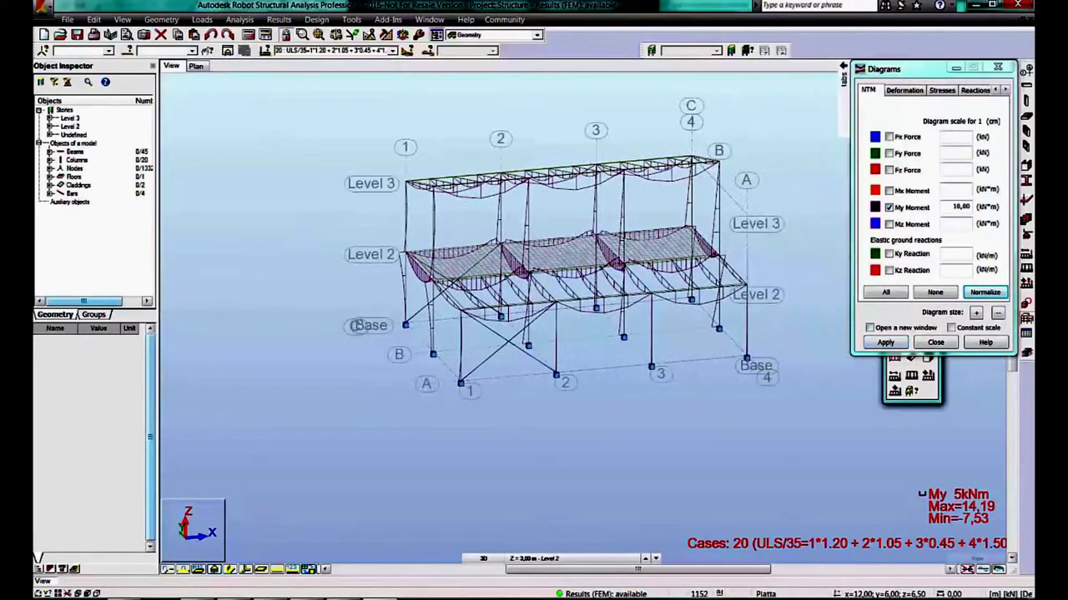
pyautogui.click(1005, 89)
pyautogui.click(963, 89)
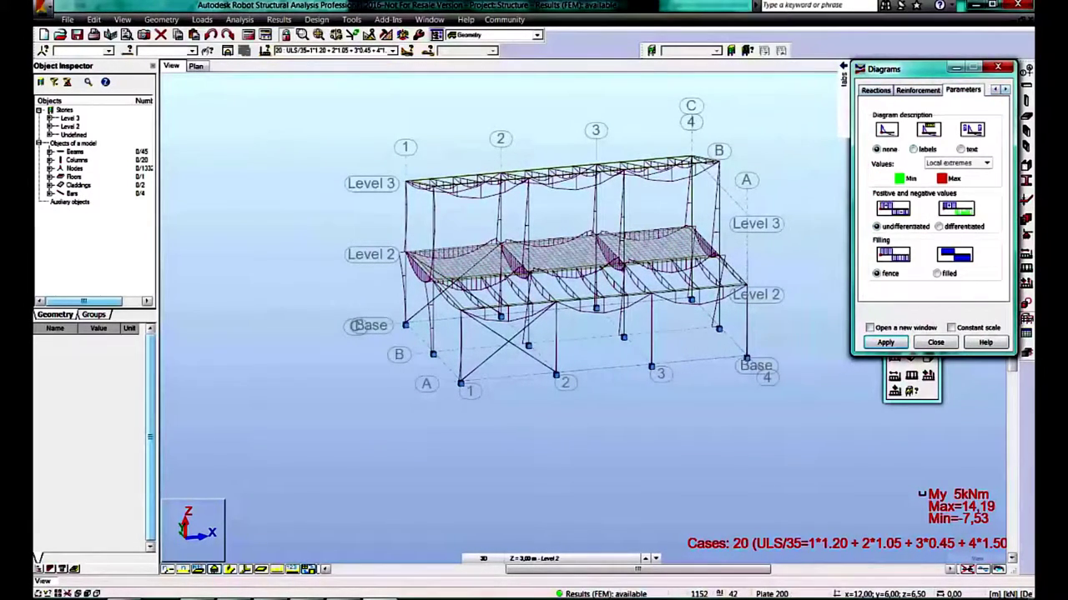
pyautogui.click(958, 163)
pyautogui.click(949, 190)
pyautogui.click(936, 273)
pyautogui.click(885, 341)
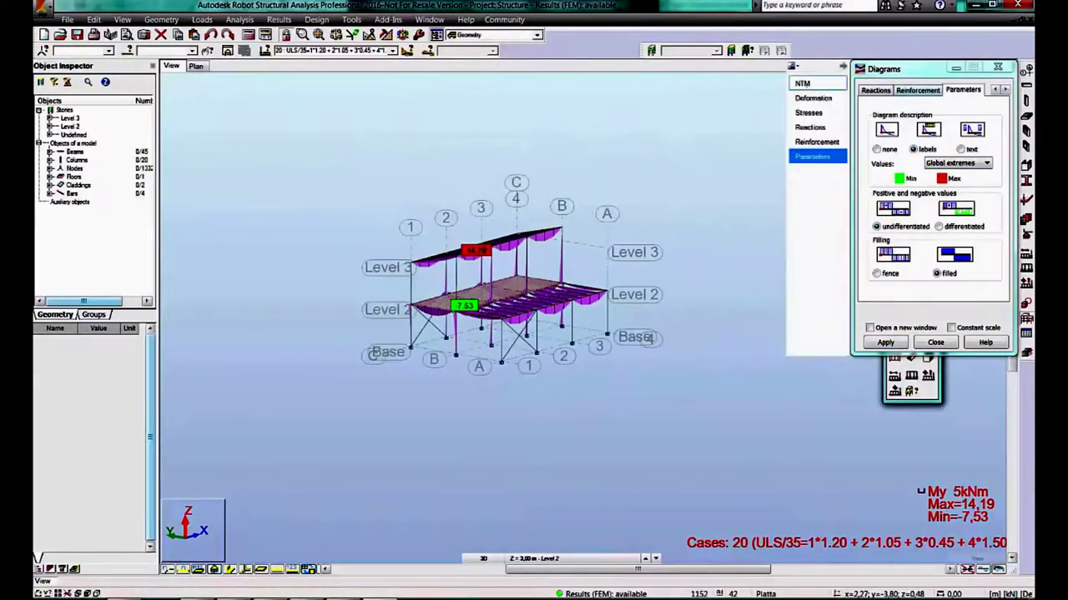
# Switch the bar diagrams from My to Fx, then clear the Fx diagram.
pyautogui.click(803, 84)
pyautogui.click(889, 137)
pyautogui.click(889, 207)
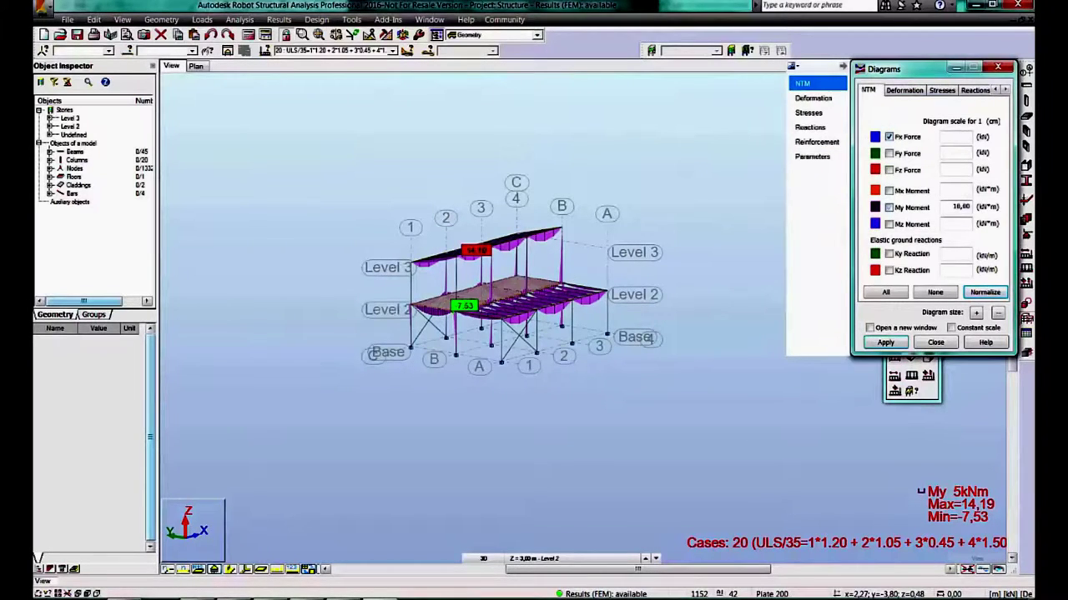
pyautogui.click(885, 342)
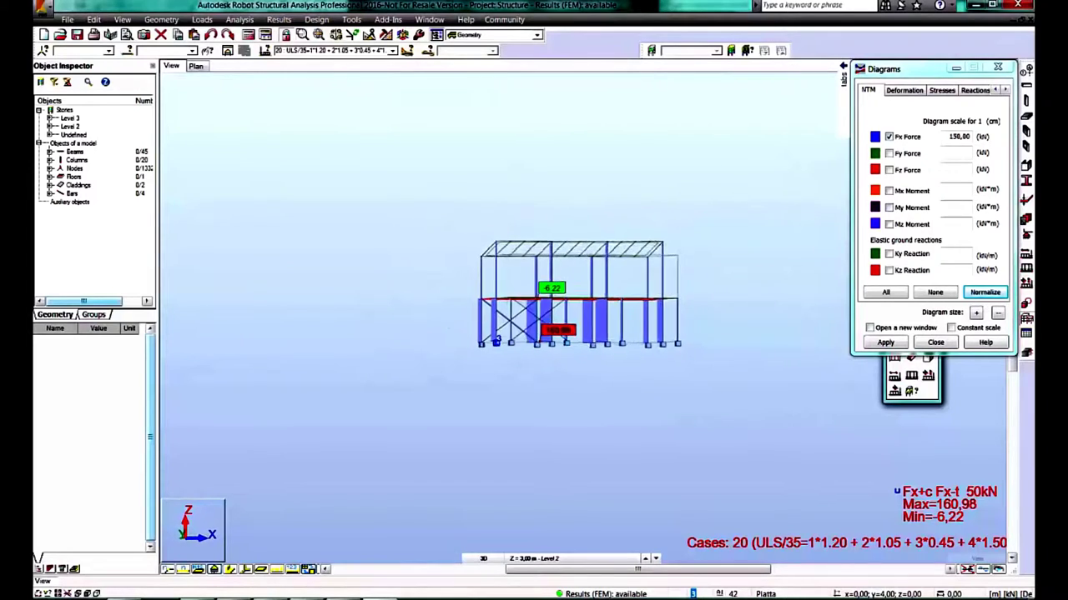
pyautogui.click(888, 136)
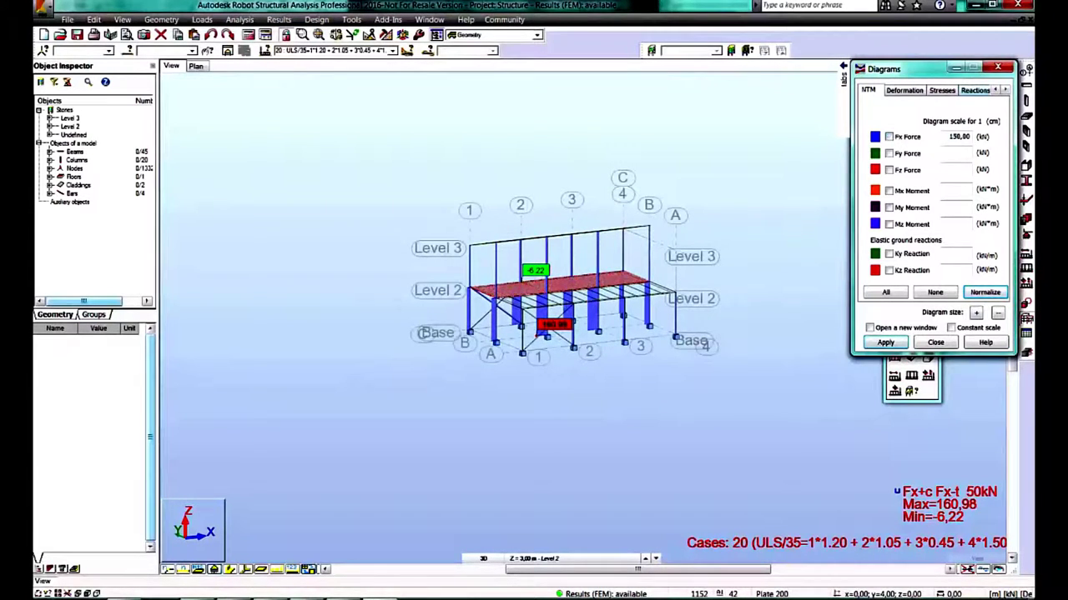
pyautogui.click(884, 342)
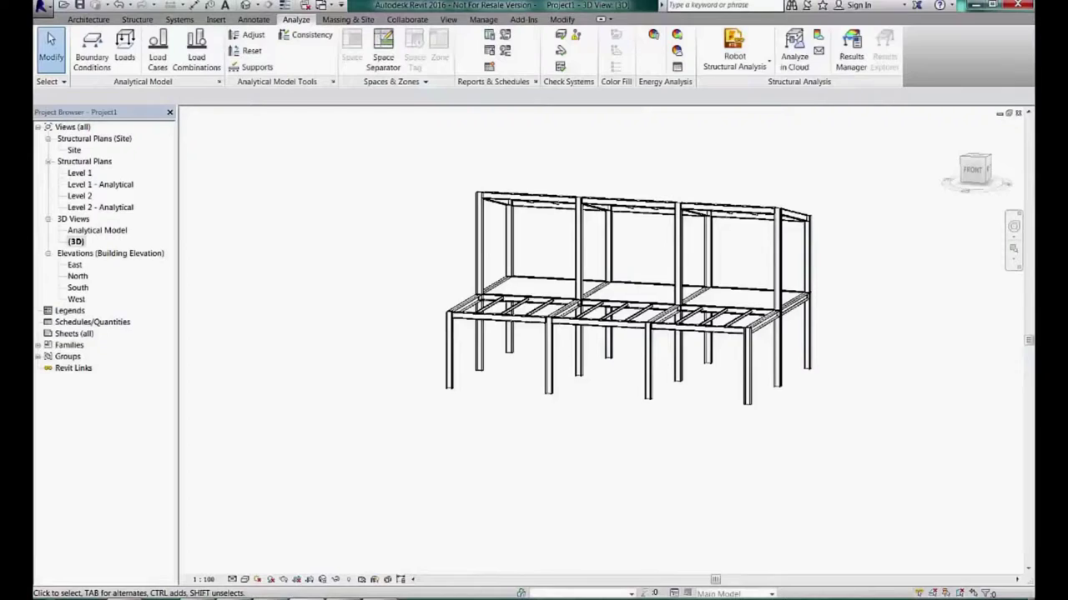
# Update the Revit model from Robot results, review and close the warning list.
pyautogui.click(734, 46)
pyautogui.click(759, 92)
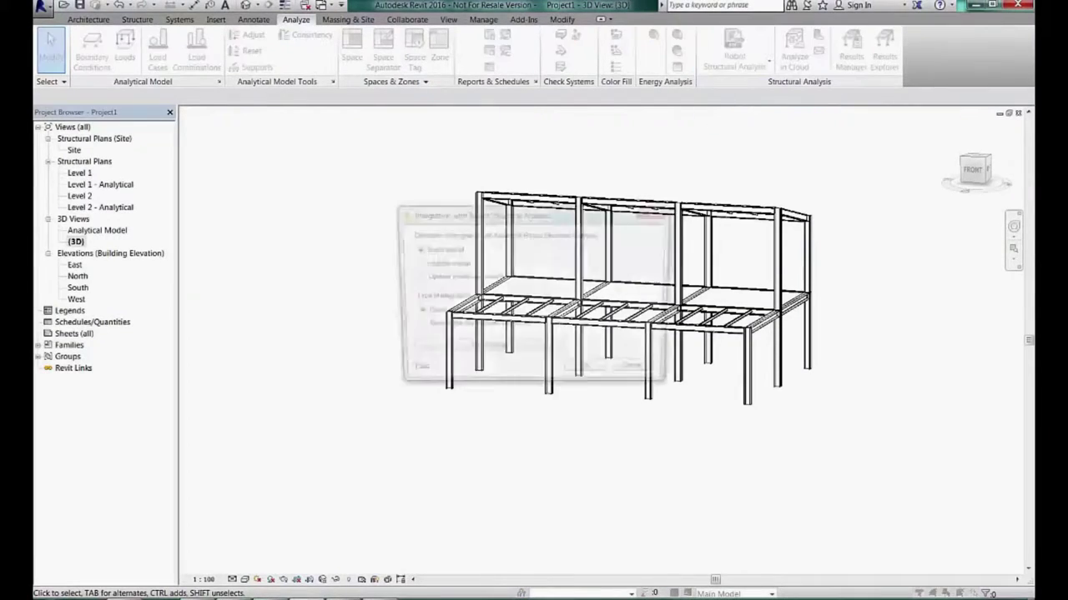
pyautogui.click(415, 263)
pyautogui.click(588, 373)
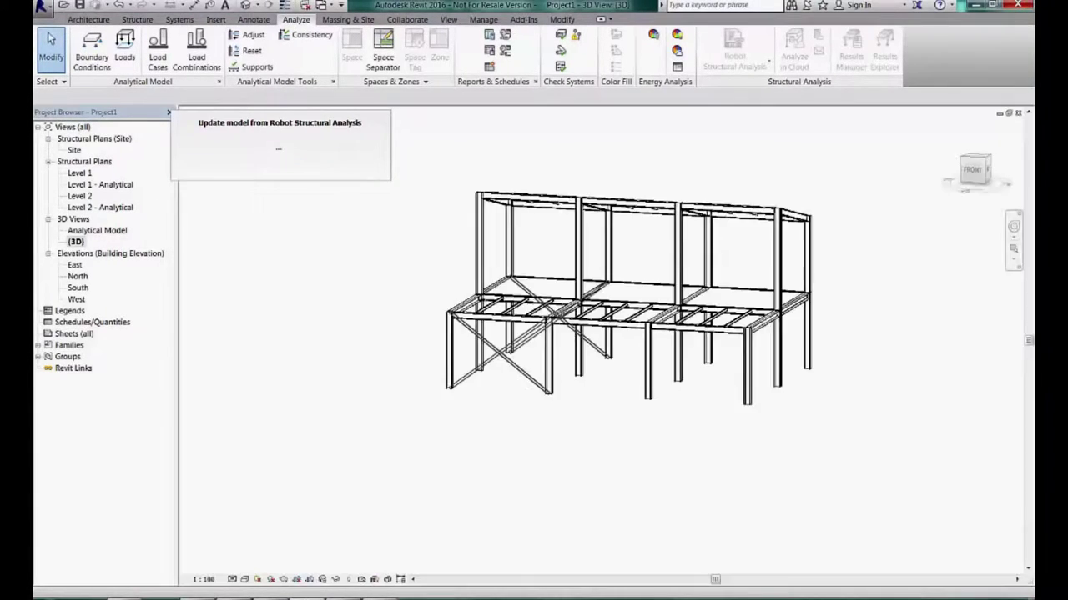
pyautogui.click(570, 336)
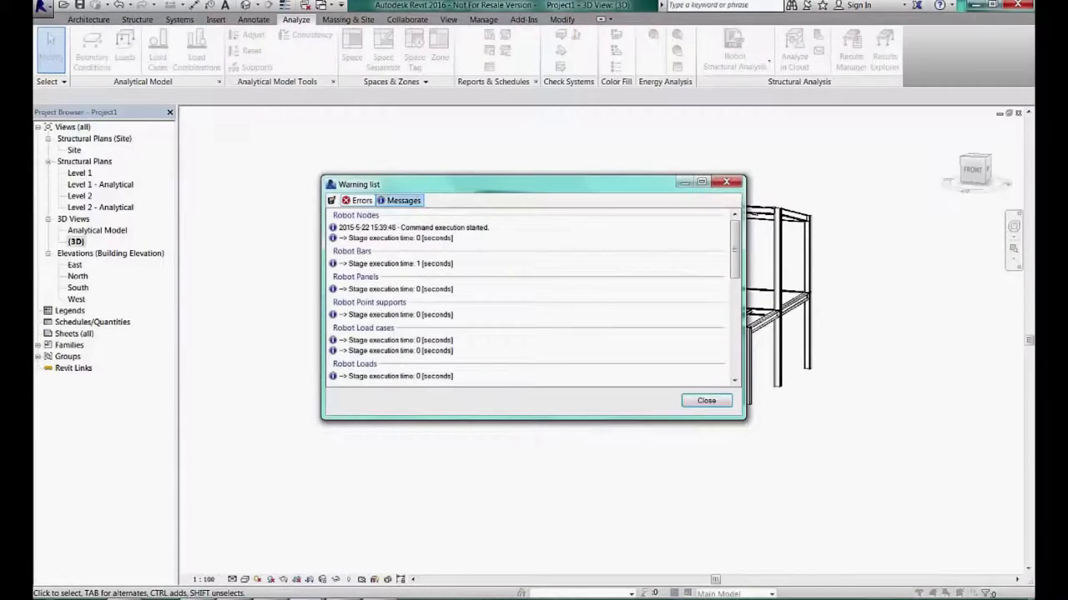
pyautogui.click(359, 200)
pyautogui.click(706, 401)
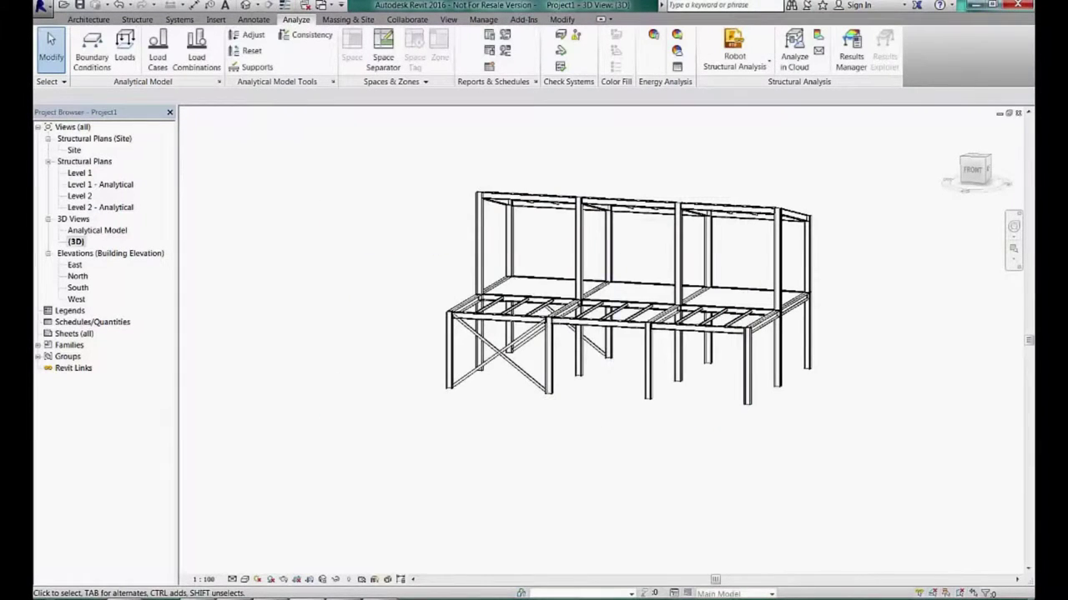
pyautogui.keyDown('shift'); pyautogui.moveTo(622, 292); pyautogui.dragTo(542, 291, button='middle'); pyautogui.keyUp('shift')
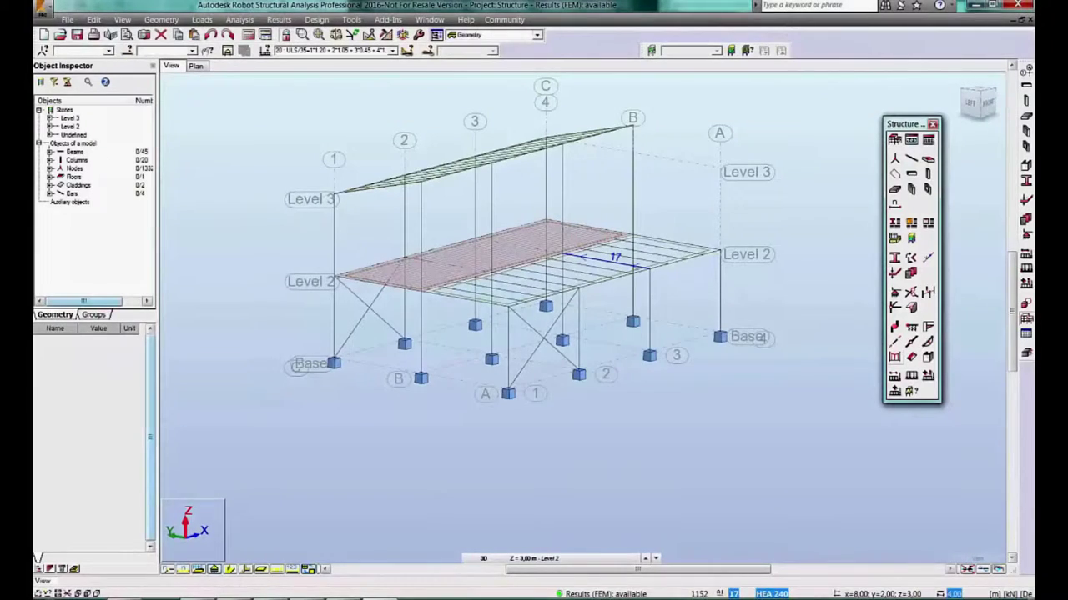
# In the steel design workspace, limit the ULS check to combination 20.
pyautogui.click(492, 34)
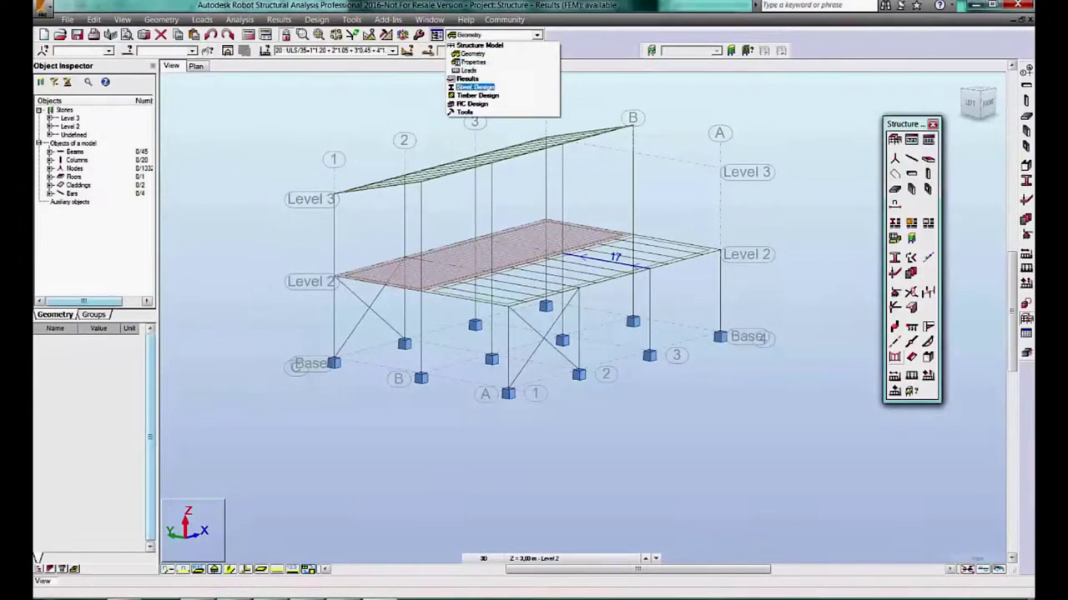
pyautogui.click(489, 70)
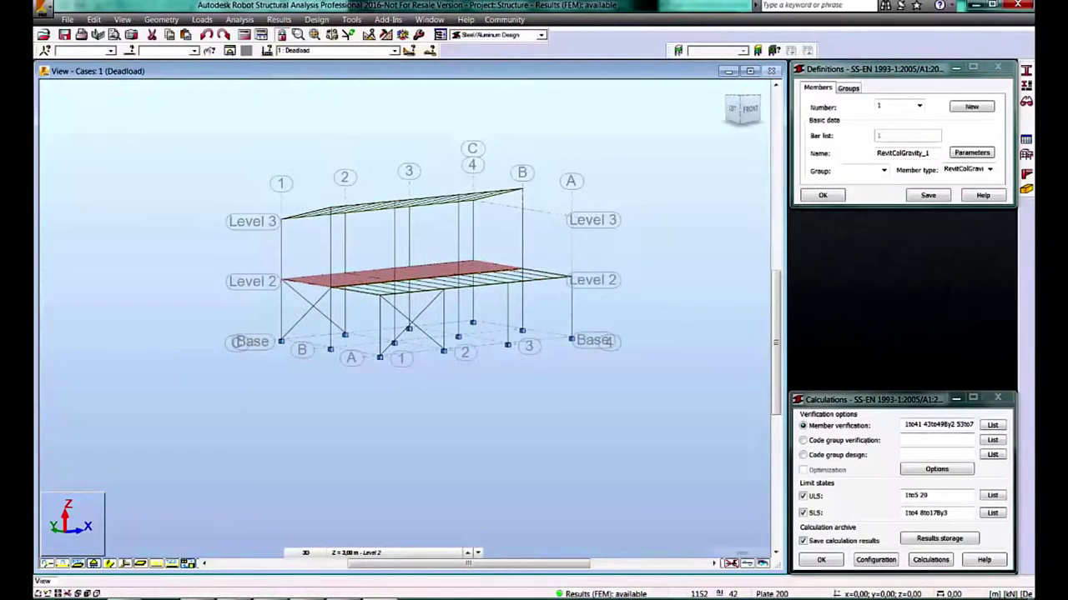
pyautogui.click(992, 496)
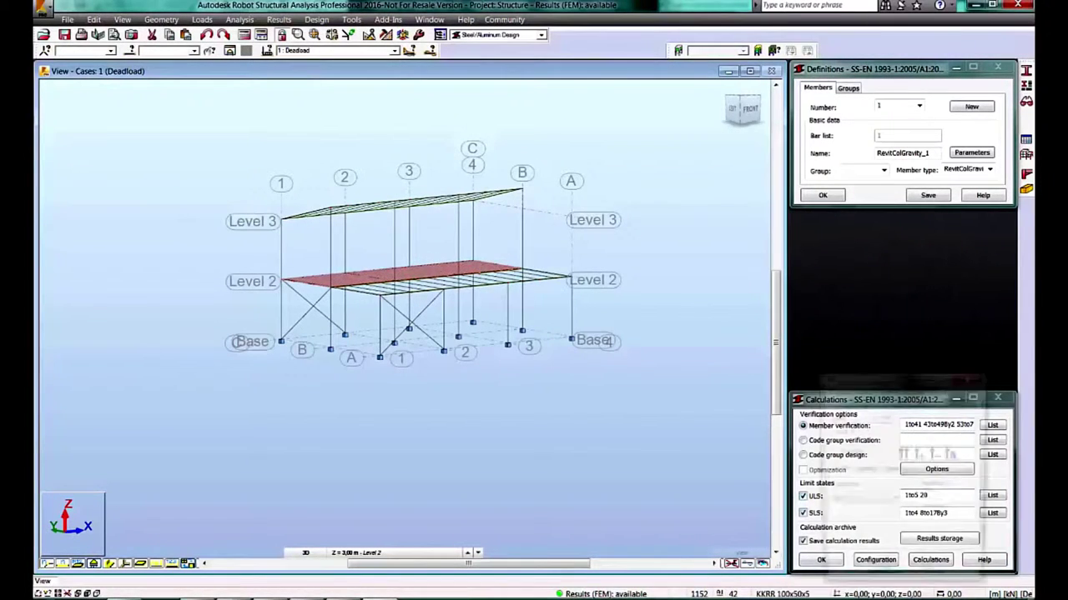
pyautogui.click(864, 470)
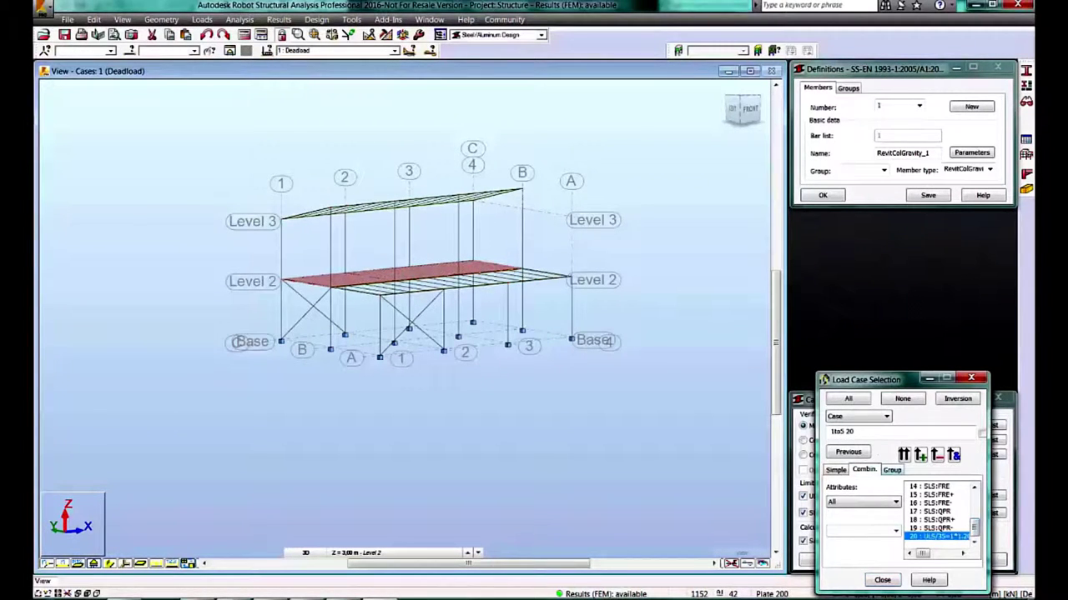
pyautogui.click(882, 580)
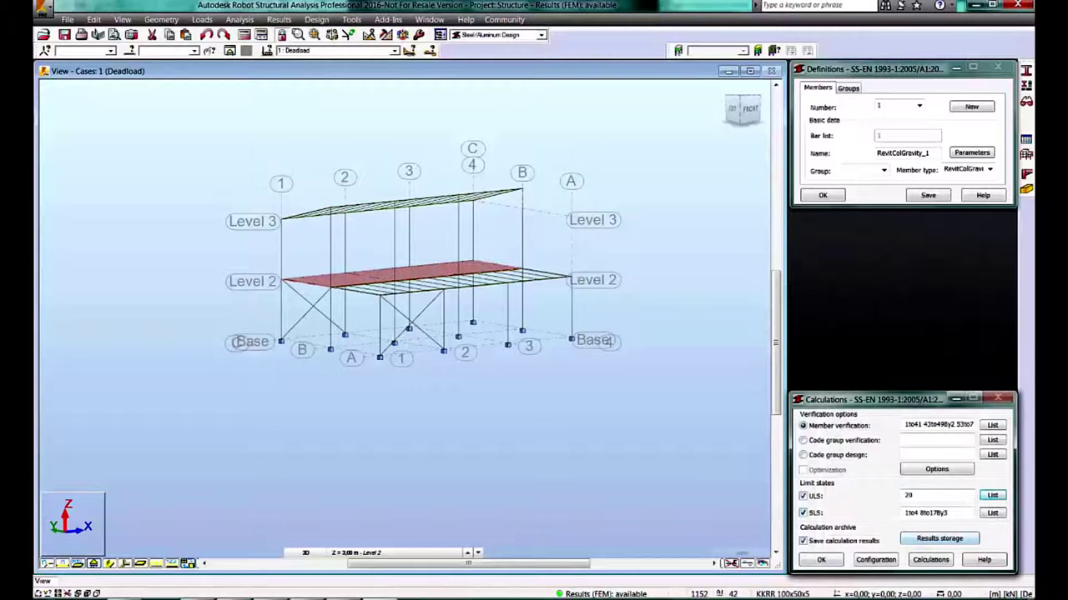
# Run member verification, sort results by ratio, and close them.
pyautogui.click(875, 560)
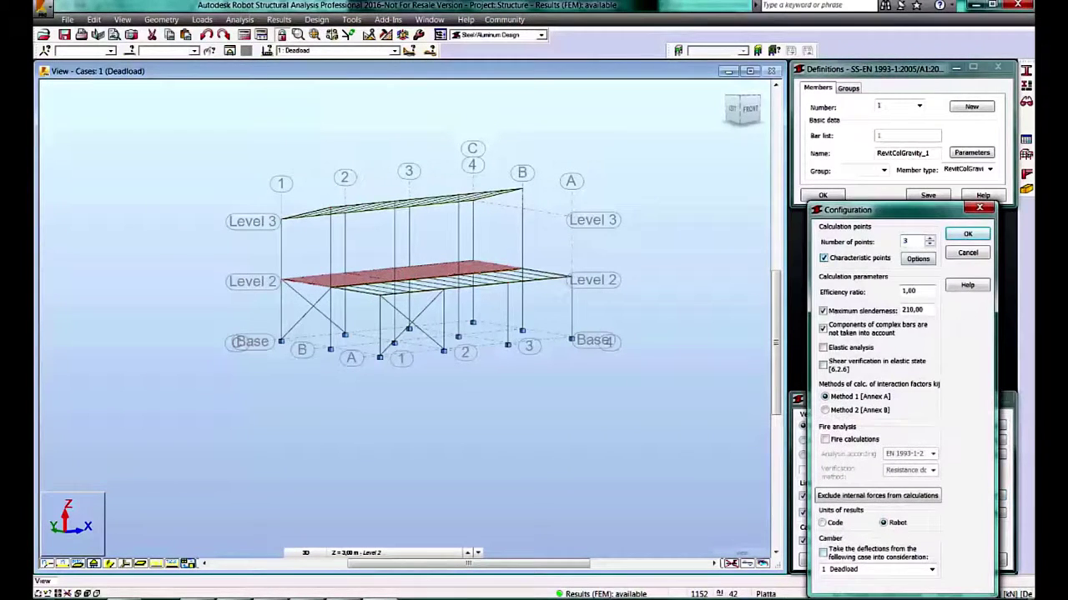
pyautogui.write('5')
pyautogui.click(917, 258)
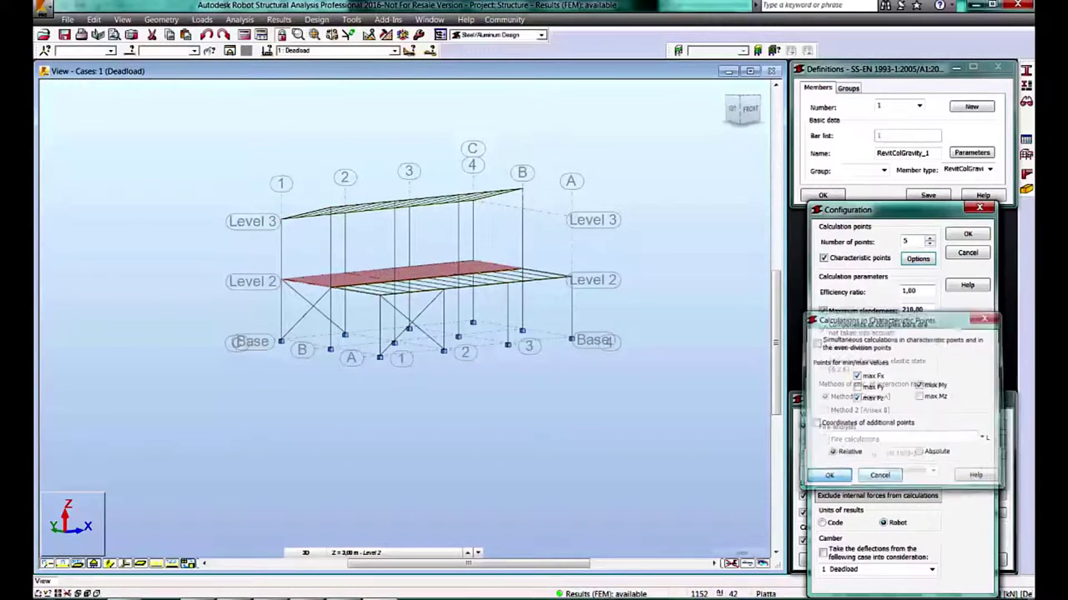
pyautogui.press('Return')
pyautogui.press('Return')
pyautogui.press('Return')
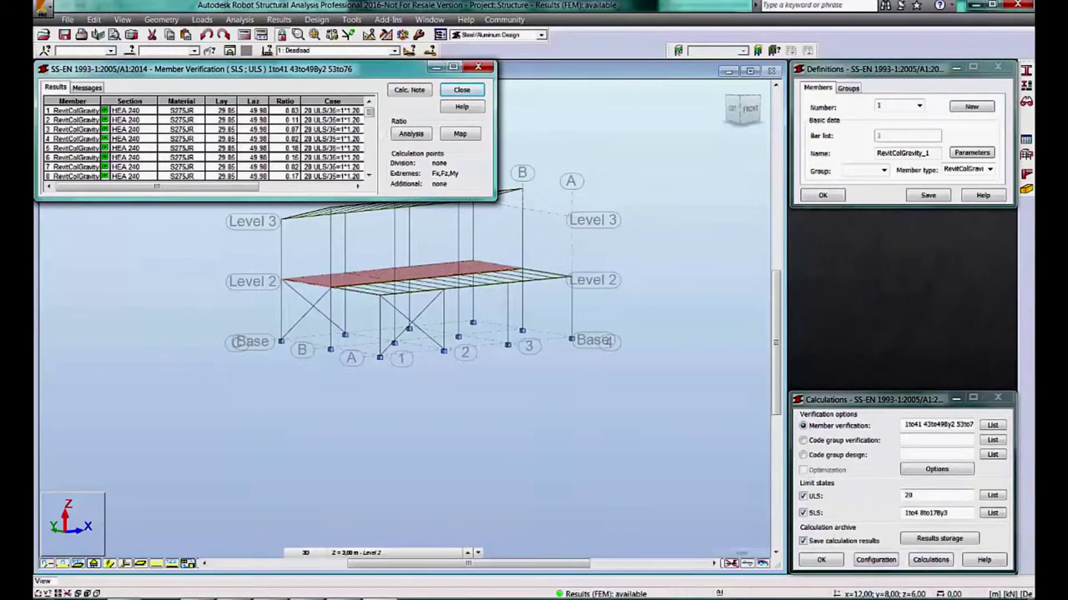
pyautogui.click(285, 101)
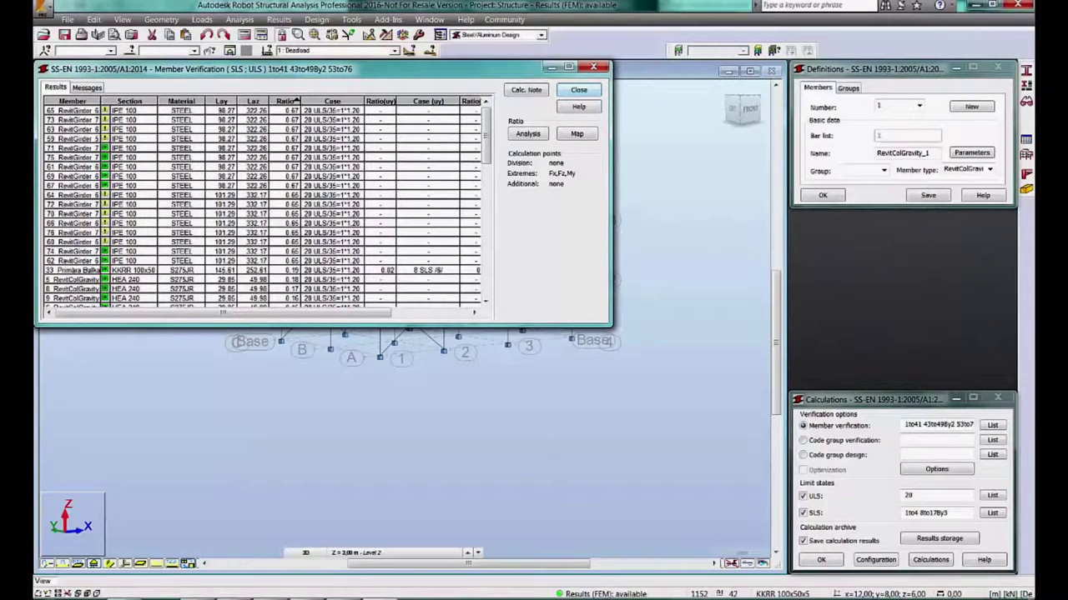
pyautogui.click(578, 90)
pyautogui.press('Return')
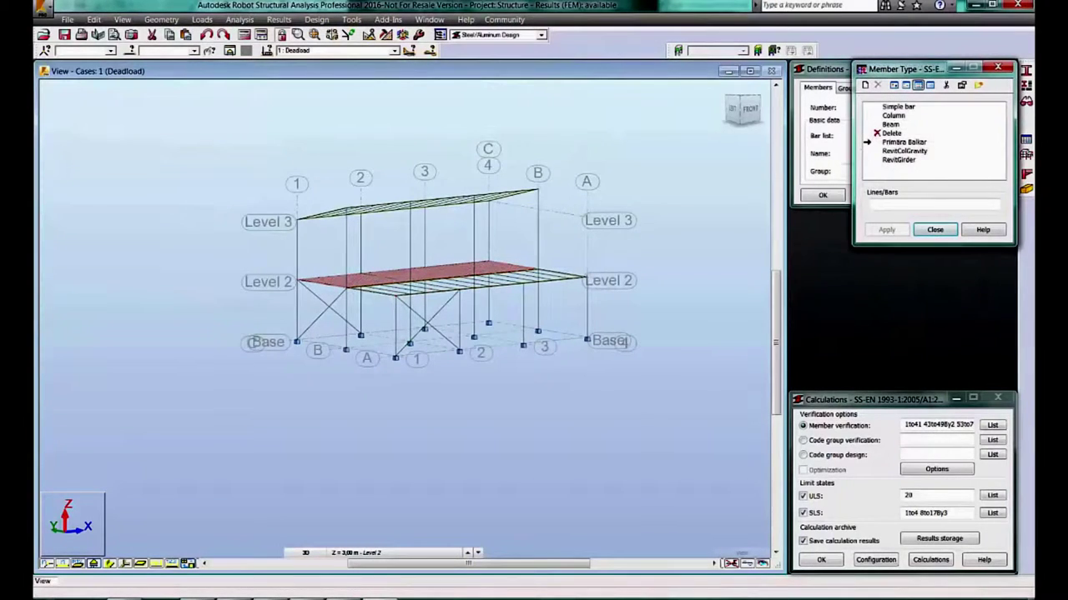
# Review the Primara Balkar member type's additional parameters and serviceability displacement limits.
pyautogui.doubleClick(904, 142)
pyautogui.moveTo(842, 87); pyautogui.dragTo(756, 81)
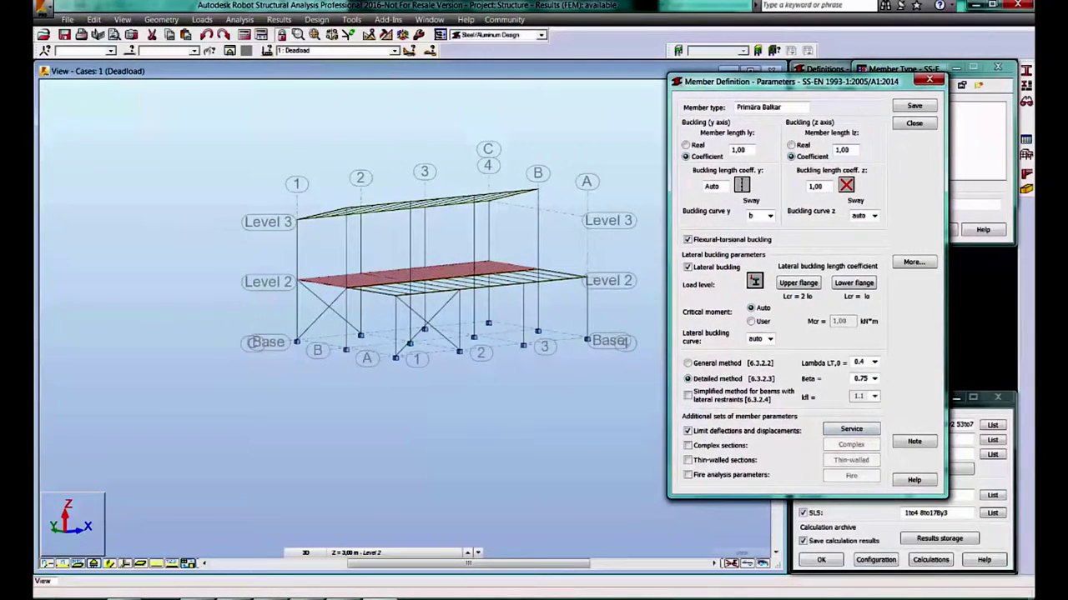
pyautogui.click(913, 262)
pyautogui.press('Return')
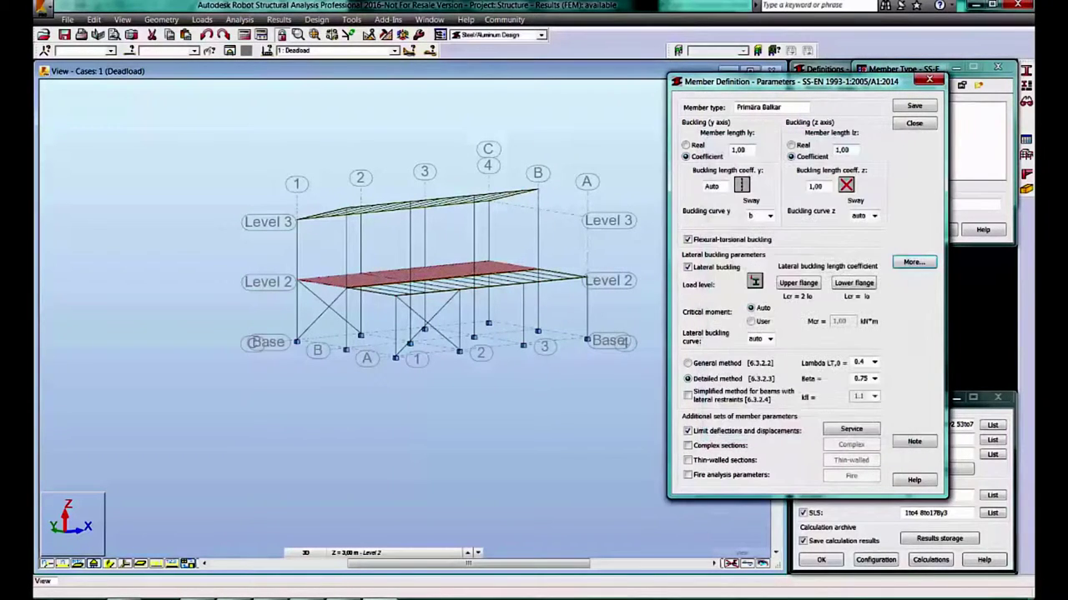
pyautogui.click(851, 429)
pyautogui.press('Return')
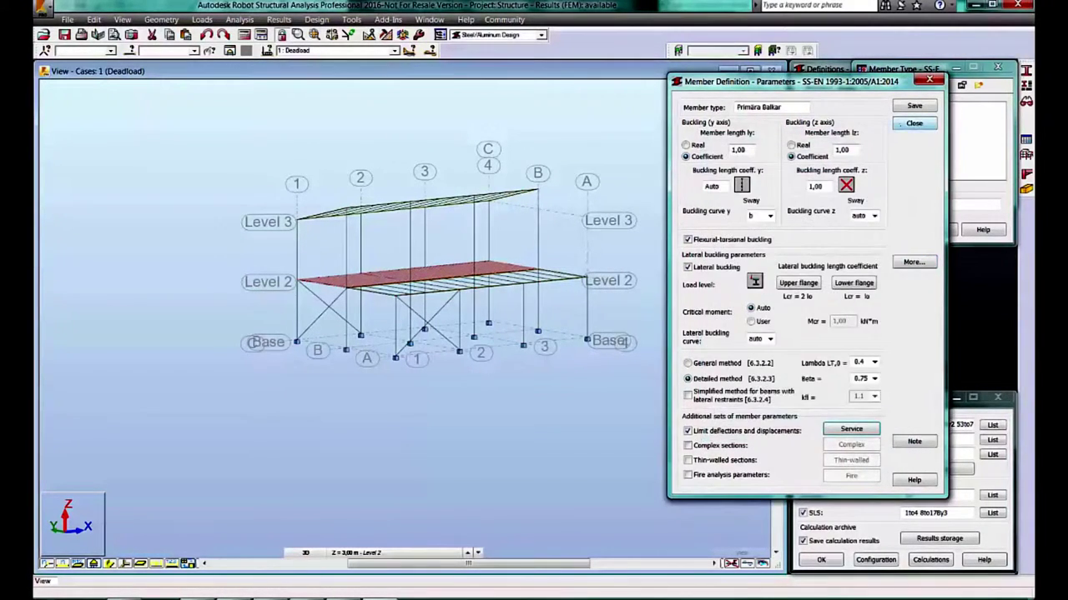
pyautogui.click(914, 123)
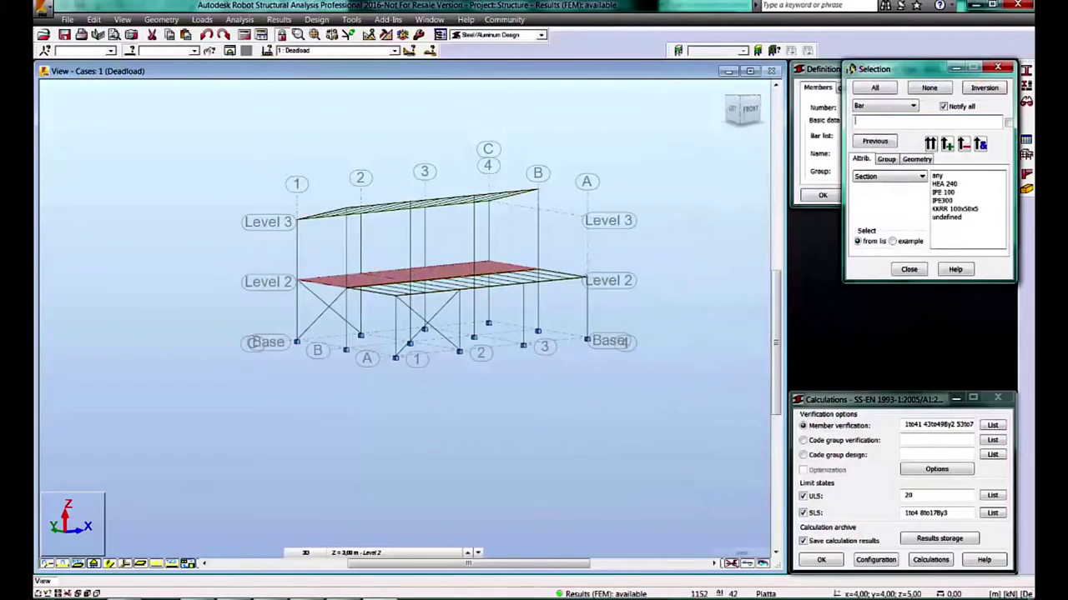
# Assign the Primara Balkar member type to the IPE 100 bars 59to76.
pyautogui.click(943, 191)
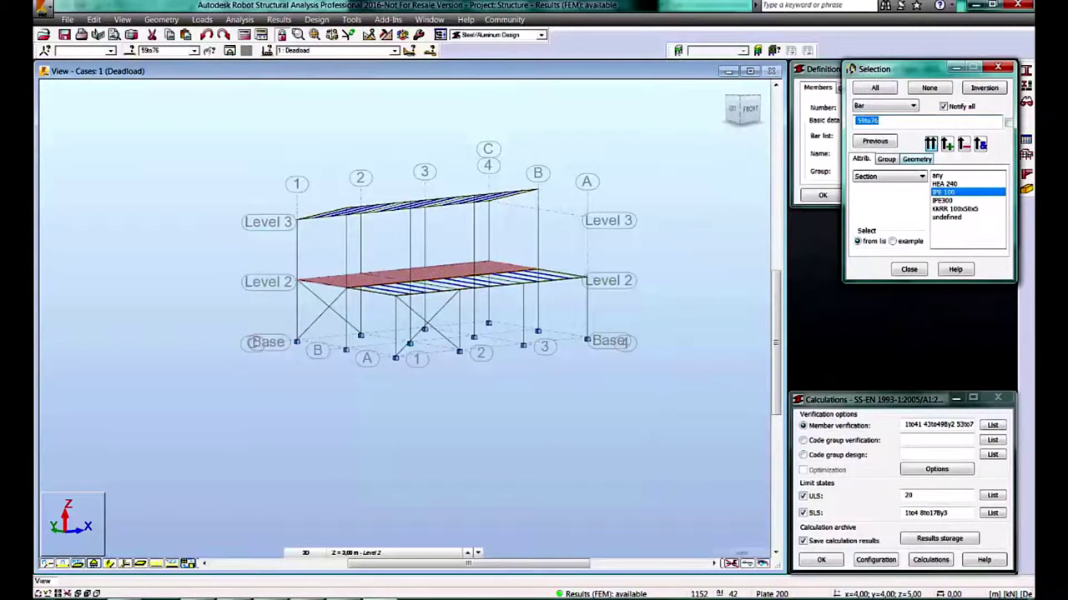
pyautogui.click(908, 268)
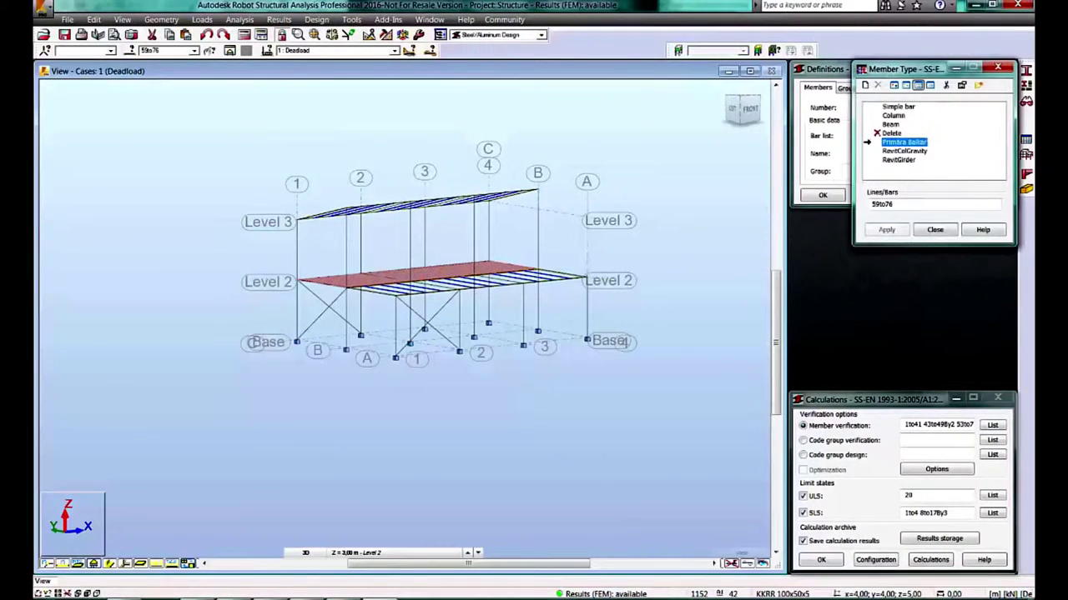
pyautogui.click(886, 229)
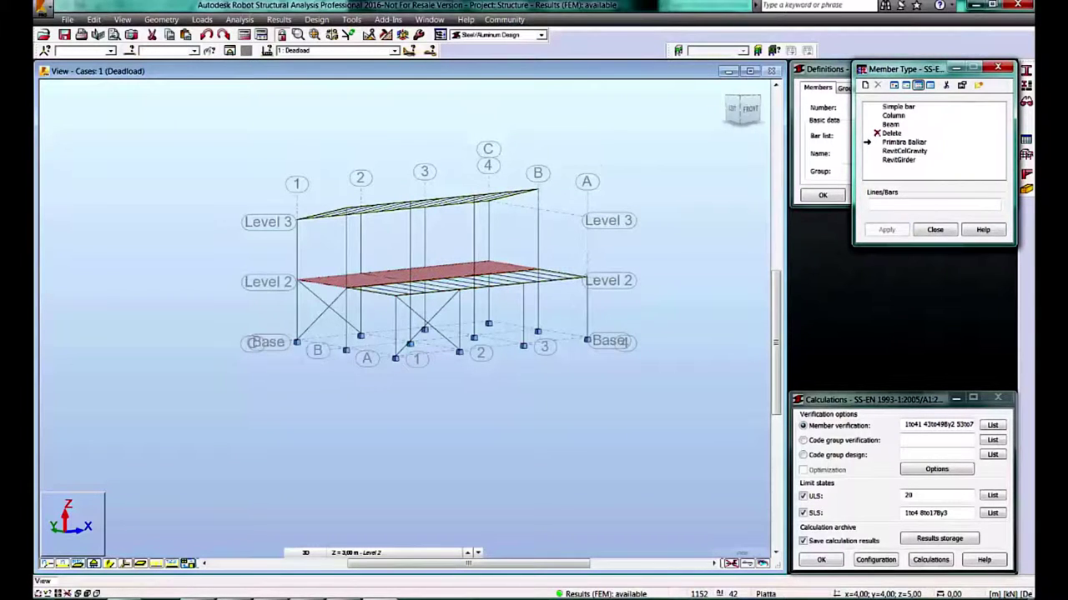
pyautogui.click(935, 229)
# Rerun the steel verification, sort by highest ratio, and save the results to the archive.
pyautogui.click(931, 559)
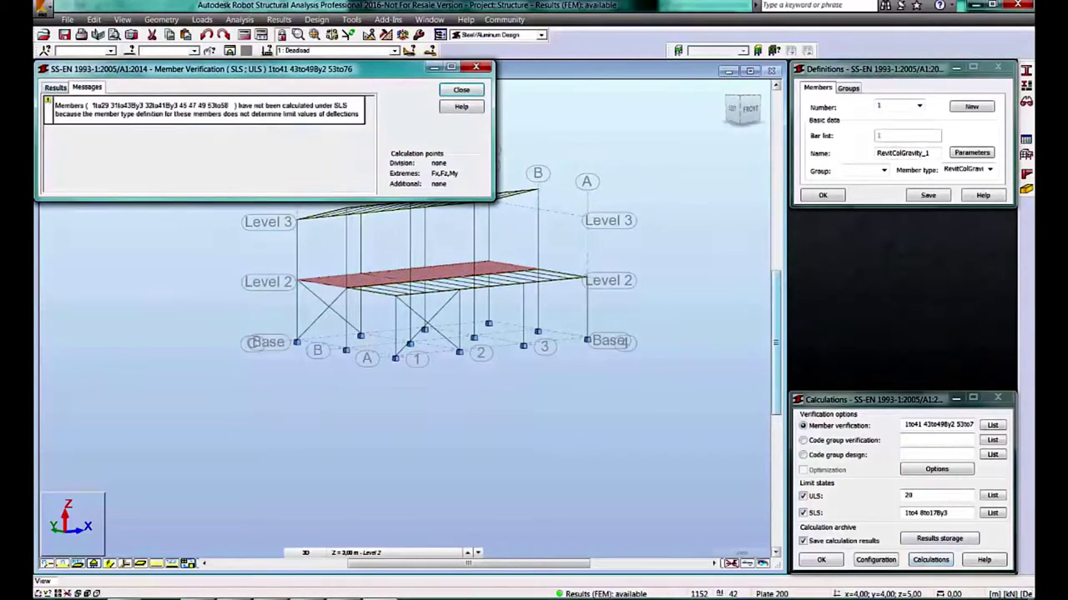
pyautogui.click(284, 101)
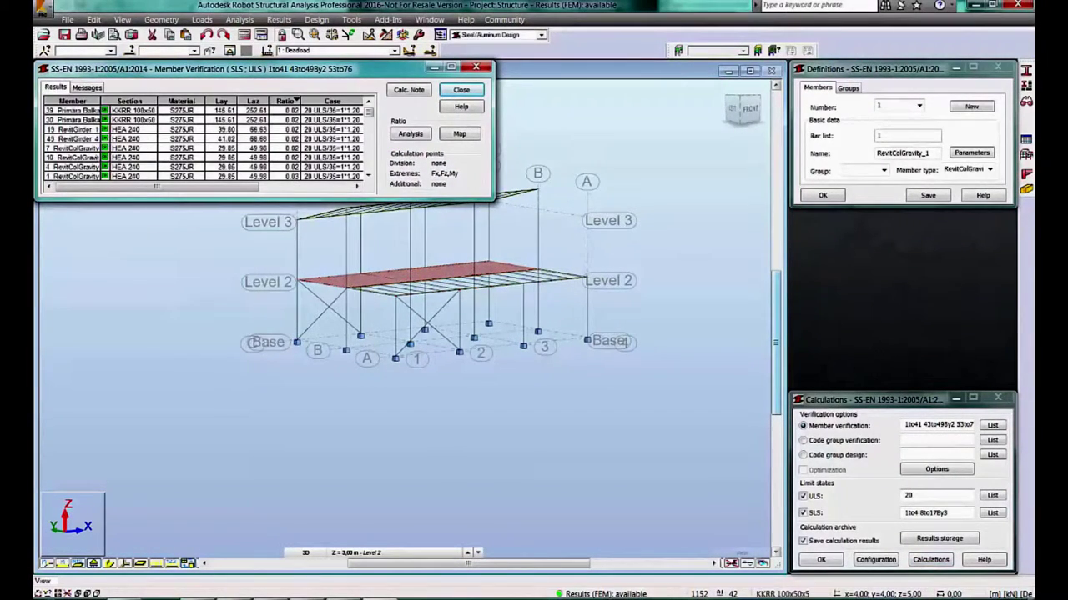
pyautogui.click(285, 101)
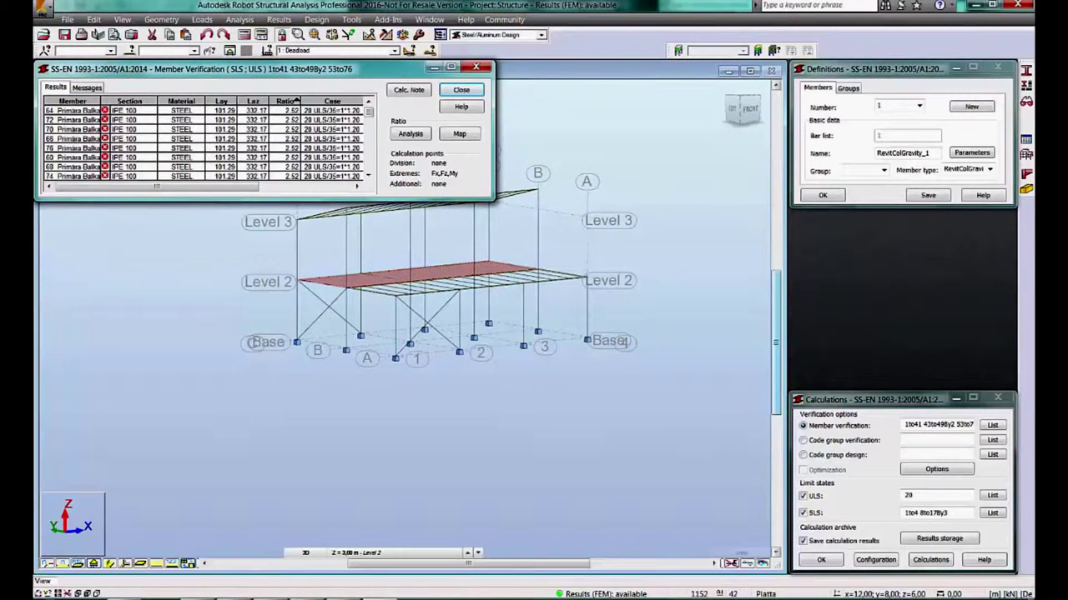
pyautogui.moveTo(492, 199); pyautogui.dragTo(632, 302)
pyautogui.click(598, 89)
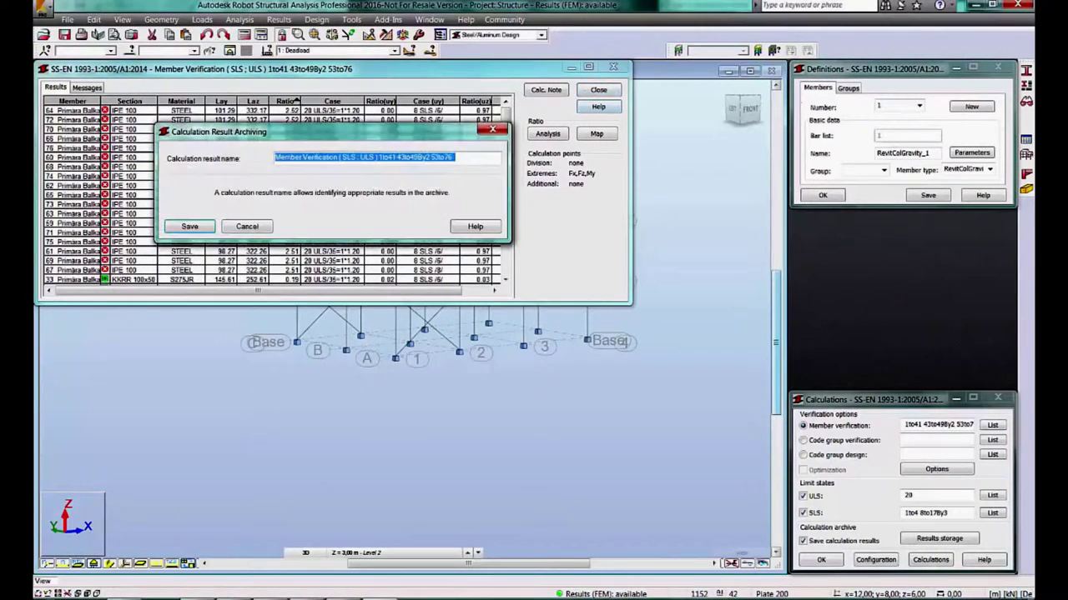
pyautogui.press('Return')
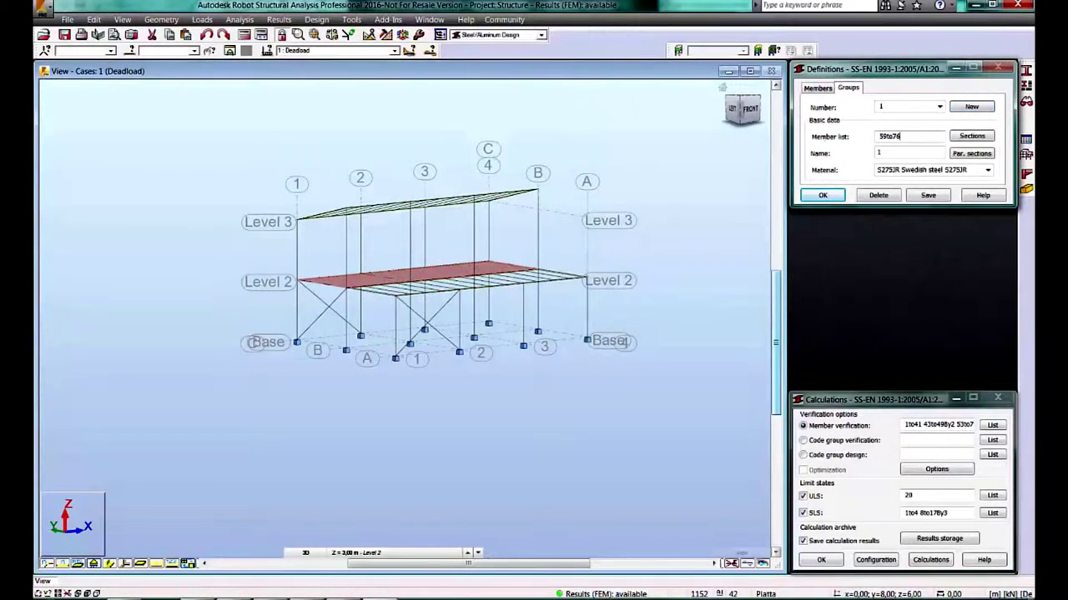
# Name code group 1 'Secondary beams'.
pyautogui.click(922, 169)
pyautogui.click(909, 153)
pyautogui.press('BackSpace')
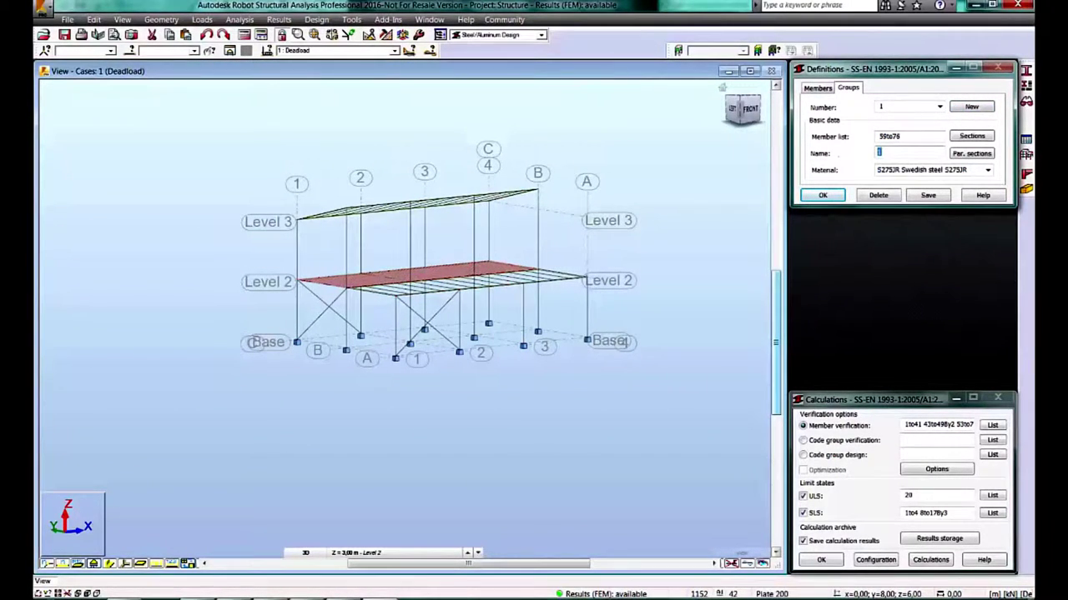
pyautogui.write('Secondary beams')
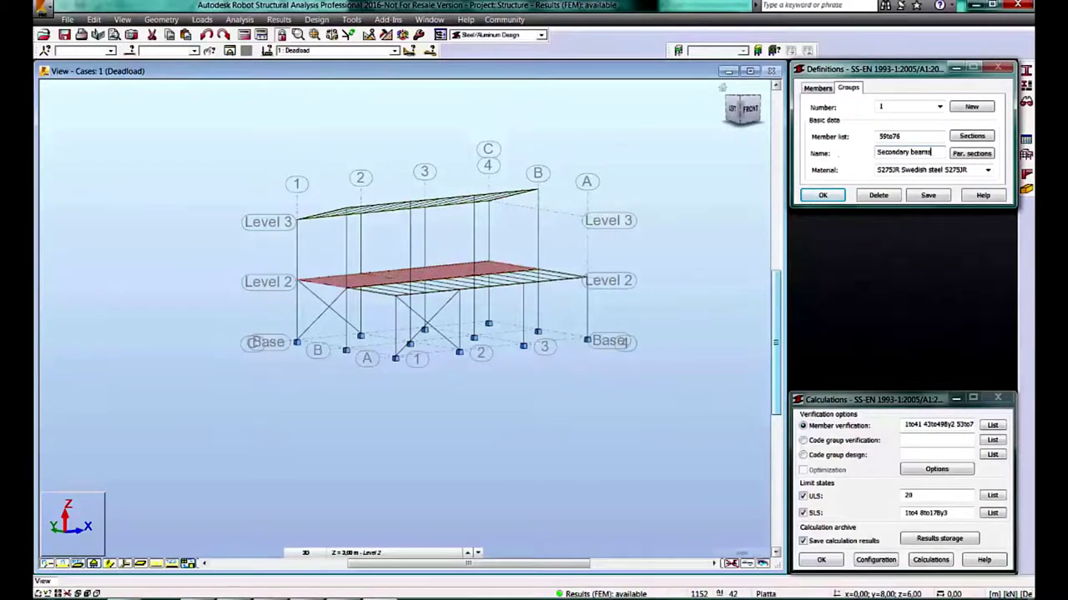
pyautogui.click(972, 153)
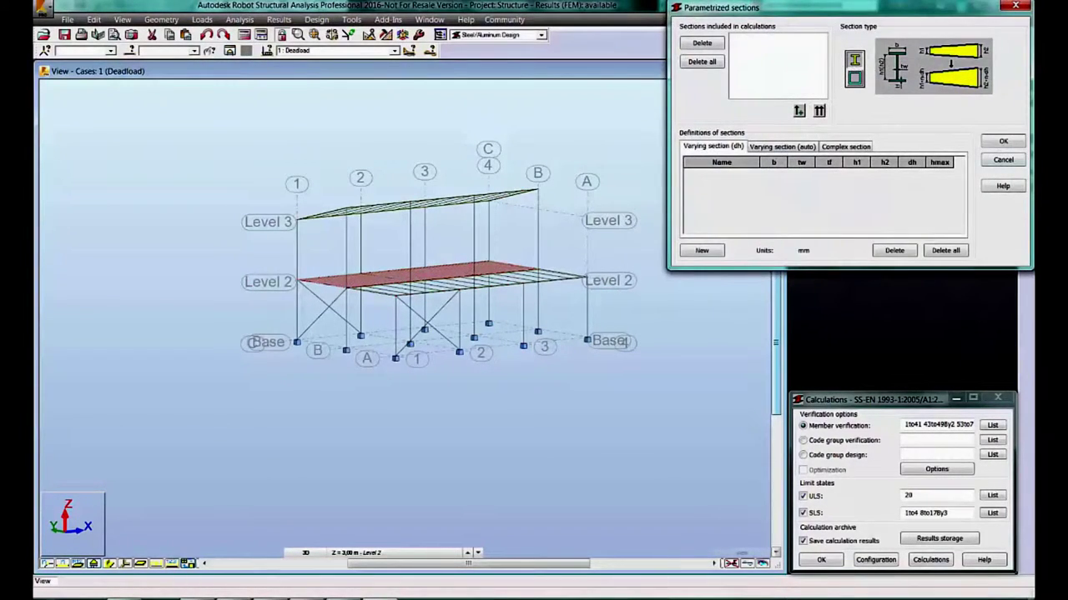
pyautogui.press('Escape')
# Add all BSK 2006 IPE sections as group candidates and save the group.
pyautogui.click(971, 135)
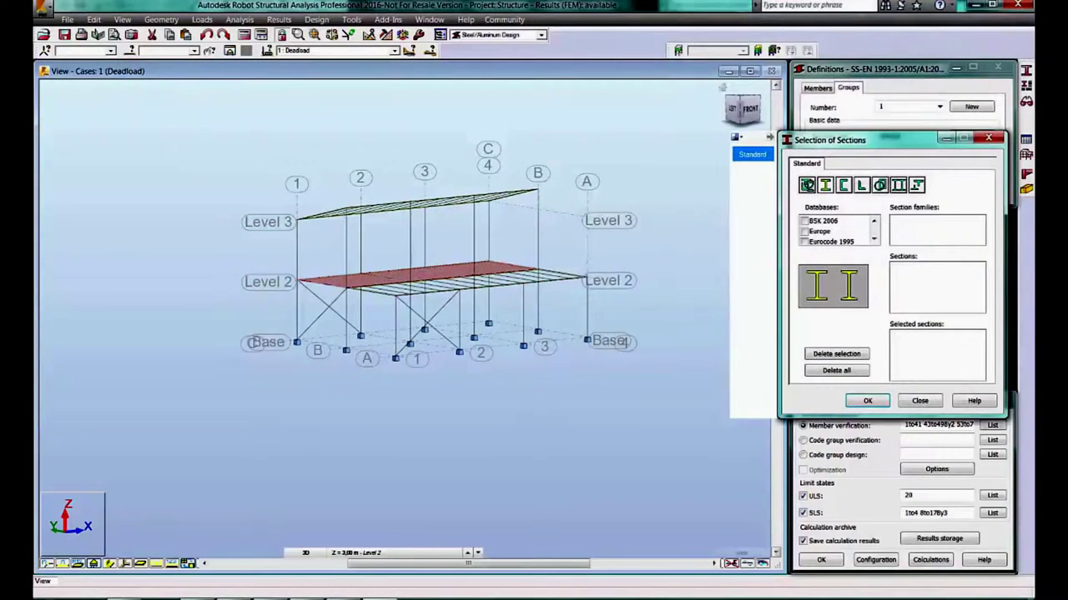
pyautogui.click(979, 239)
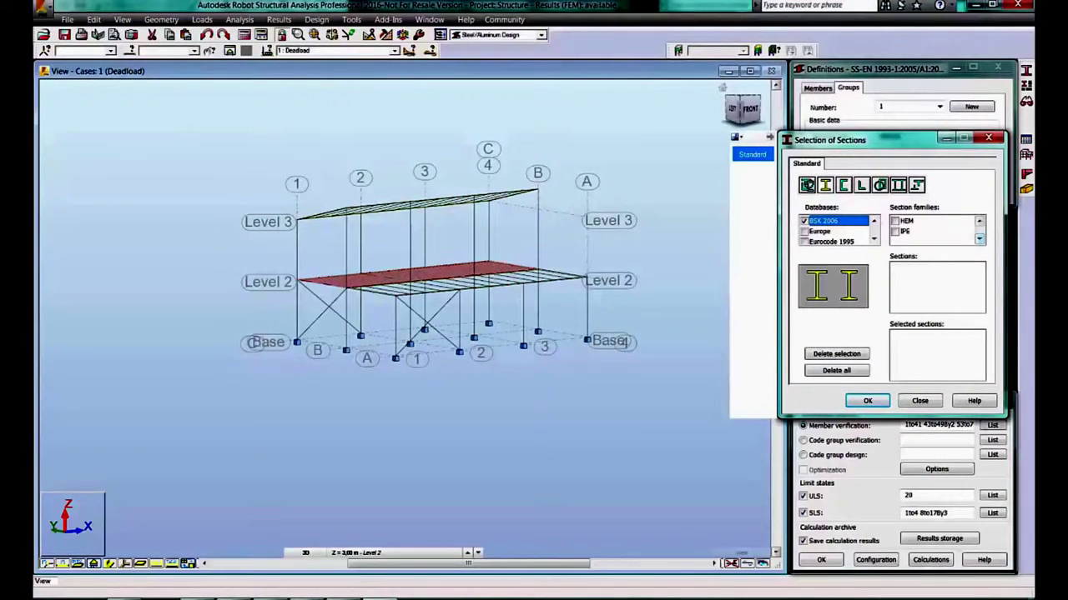
pyautogui.click(930, 231)
pyautogui.moveTo(900, 267); pyautogui.dragTo(900, 309)
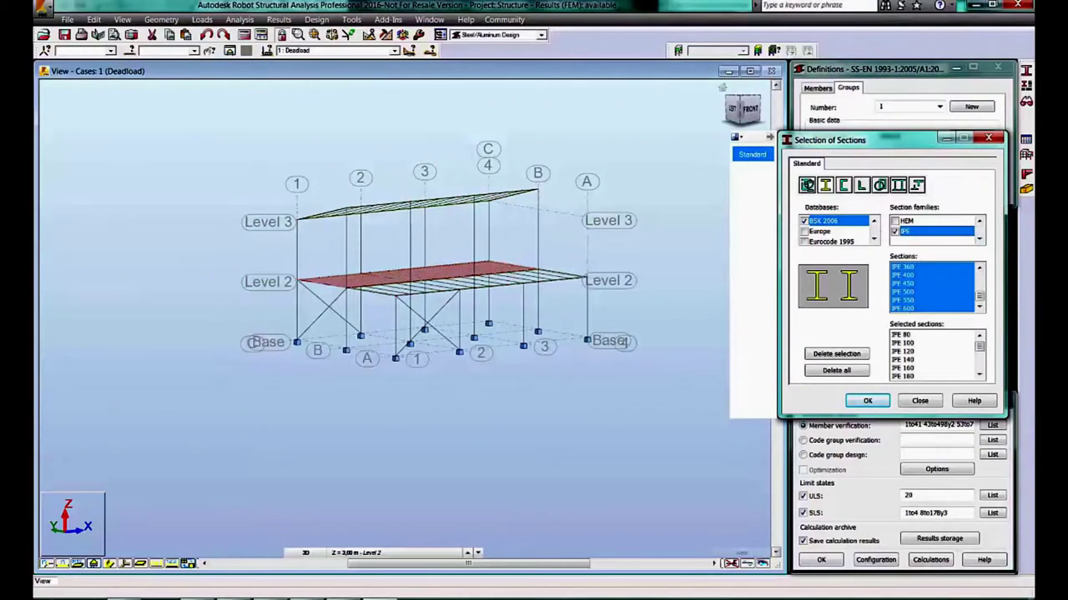
pyautogui.click(867, 400)
pyautogui.click(823, 195)
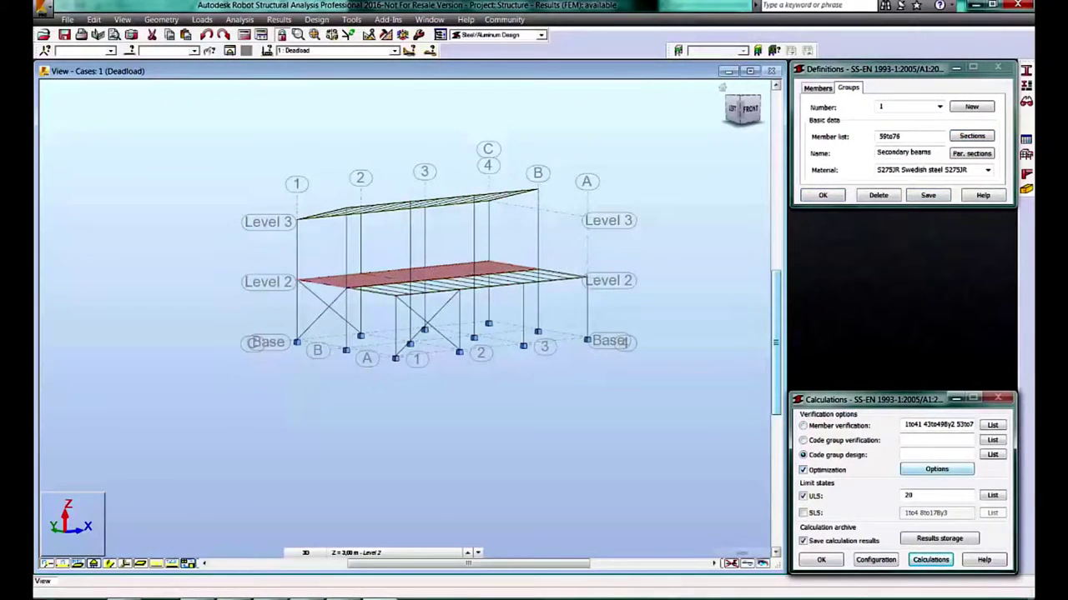
# Run code group design for Secondary beams with minimum-weight optimisation.
pyautogui.click(992, 454)
pyautogui.click(909, 486)
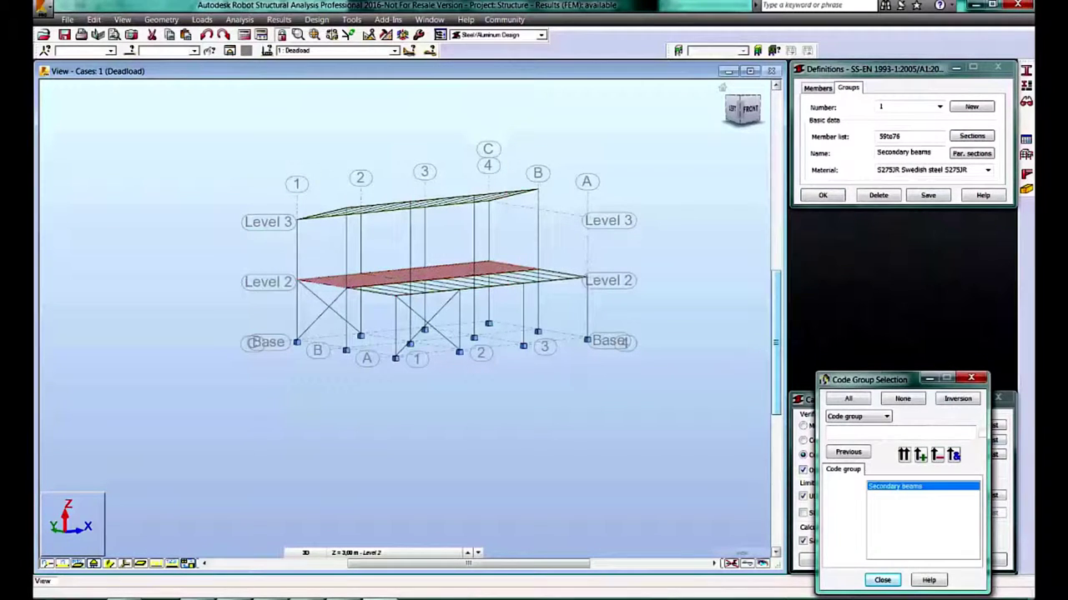
pyautogui.click(882, 580)
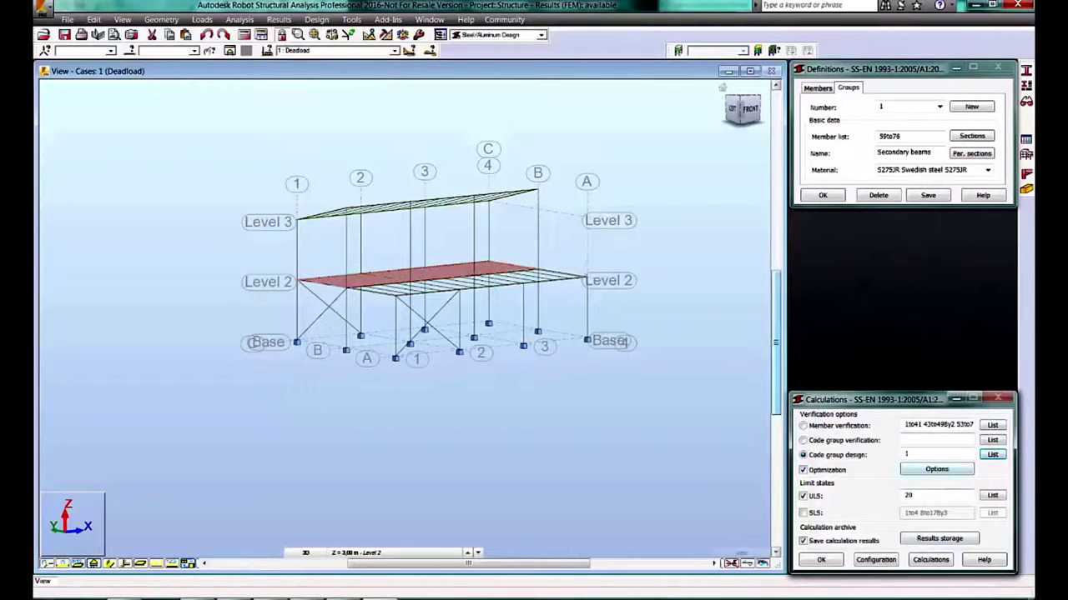
pyautogui.click(937, 469)
pyautogui.click(803, 443)
pyautogui.click(1003, 431)
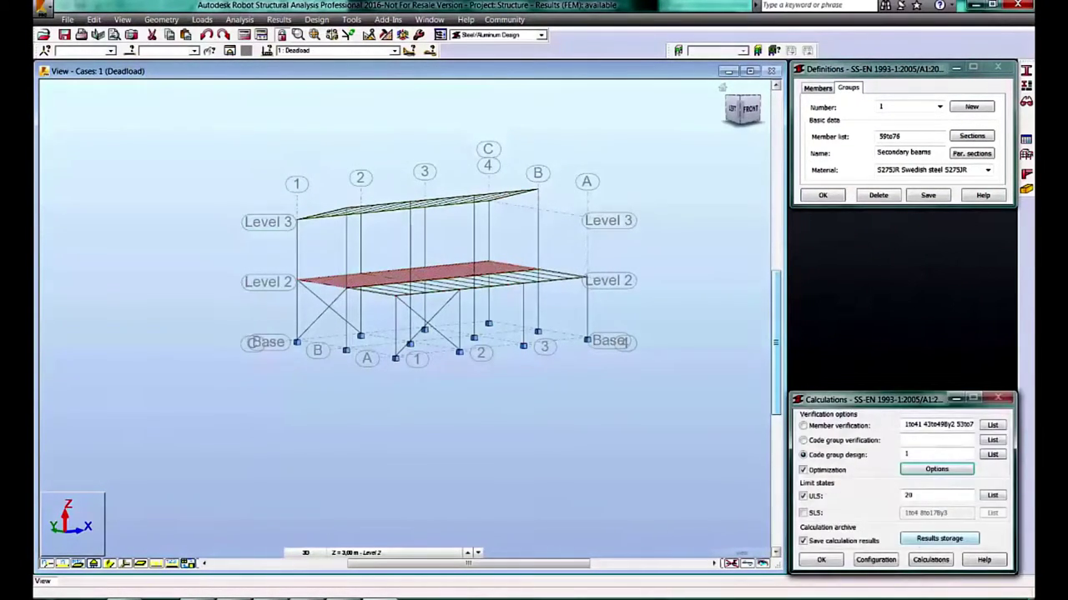
pyautogui.click(930, 560)
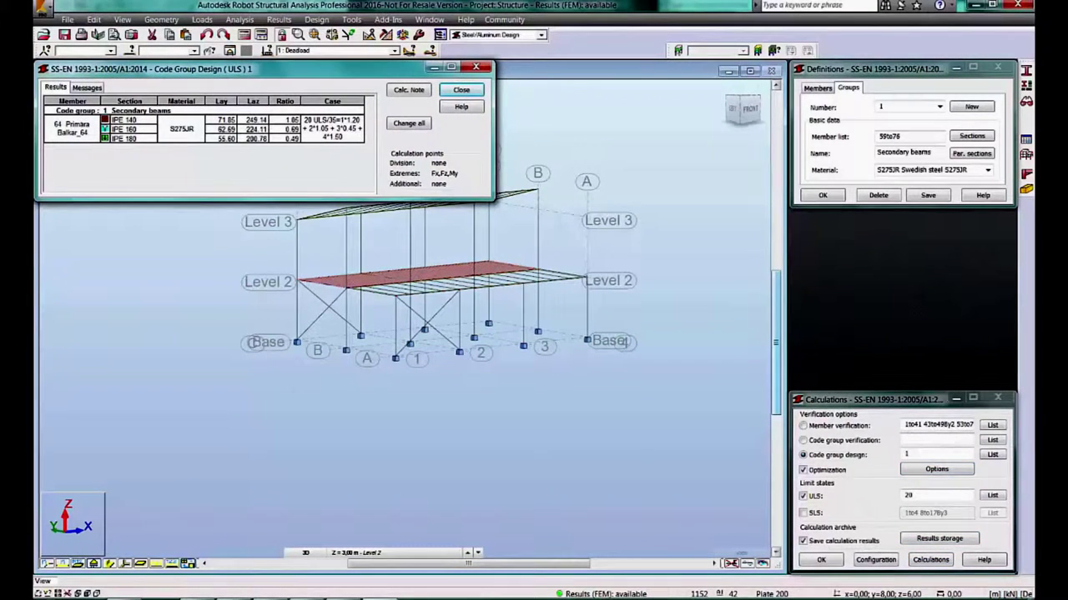
# Review the IPE 180 detailed check and its full calculation note.
pyautogui.doubleClick(125, 139)
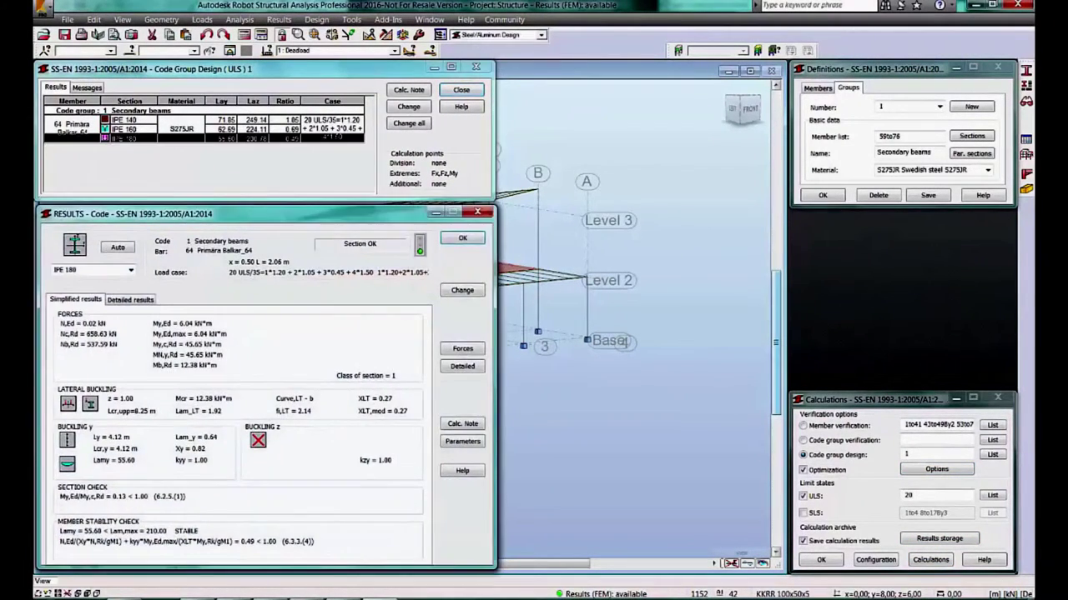
pyautogui.moveTo(209, 210); pyautogui.dragTo(237, 105)
pyautogui.click(526, 315)
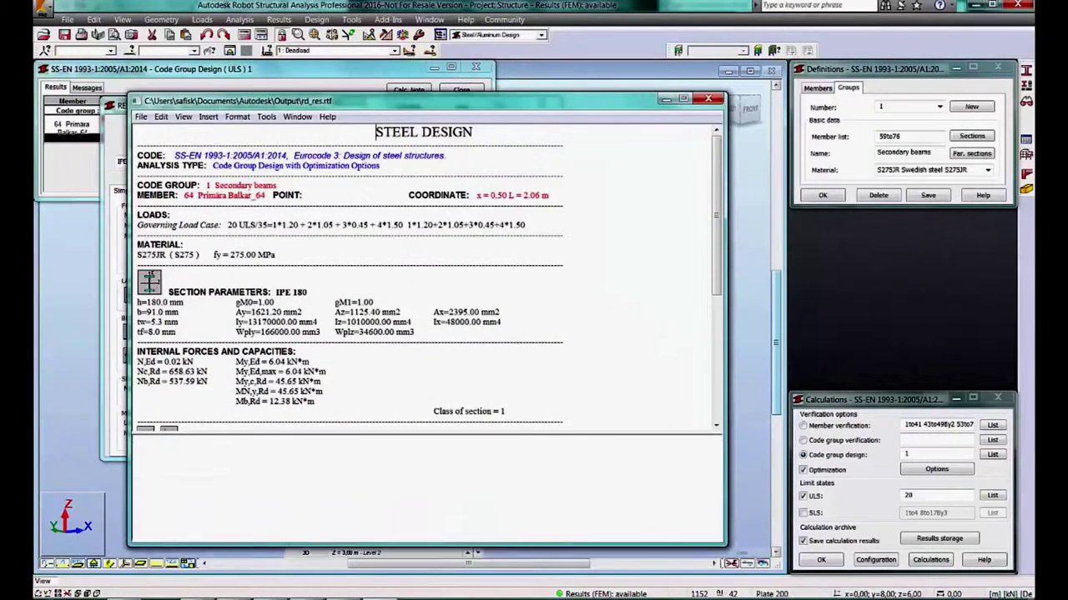
pyautogui.scroll(-2, 429, 277)
pyautogui.scroll(-1, 429, 277)
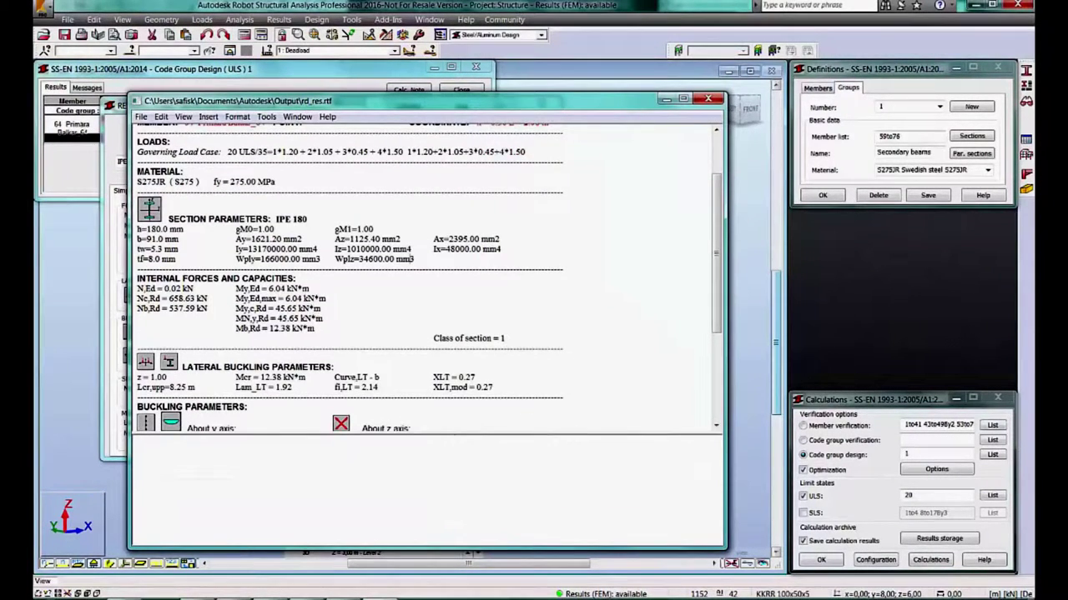
pyautogui.scroll(-2, 429, 332)
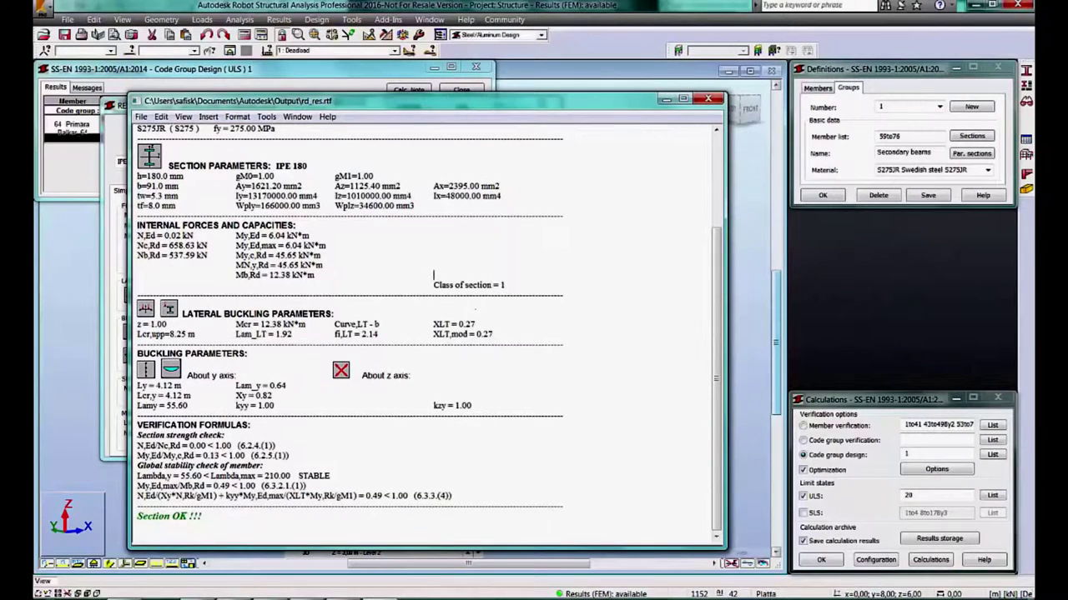
pyautogui.scroll(3, 429, 333)
pyautogui.scroll(2, 429, 333)
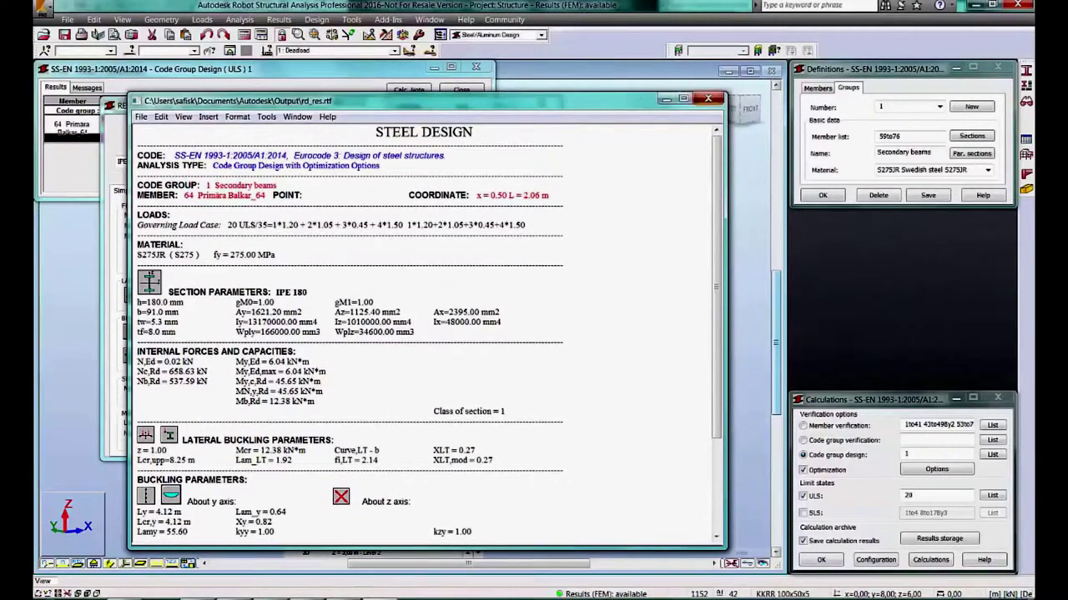
pyautogui.click(707, 98)
pyautogui.click(541, 103)
# Change the group's section to the optimised IPE 160 and recalculate the structure.
pyautogui.click(409, 107)
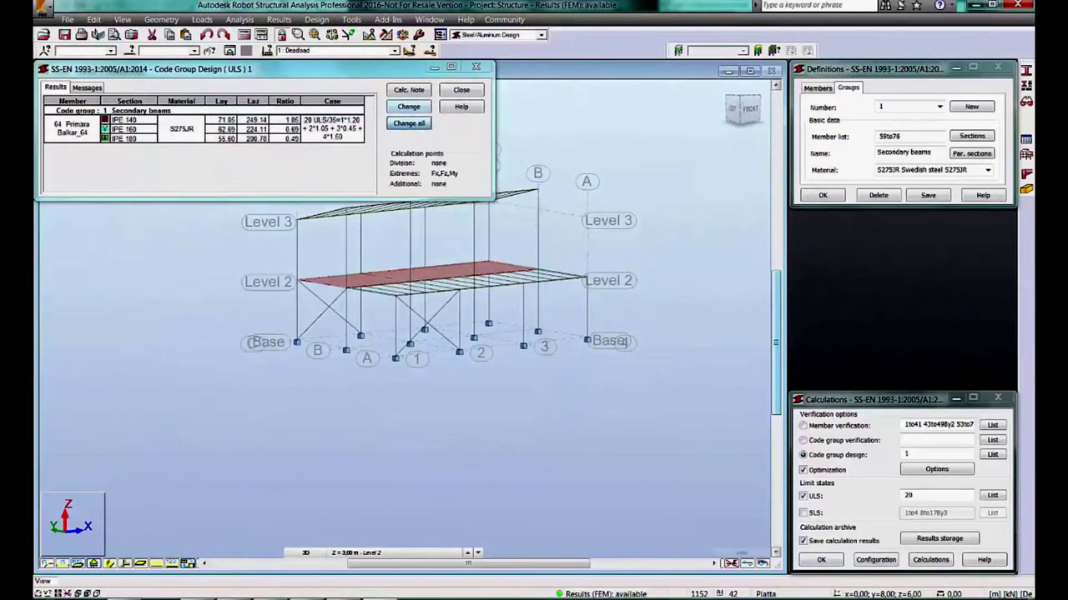
pyautogui.click(584, 339)
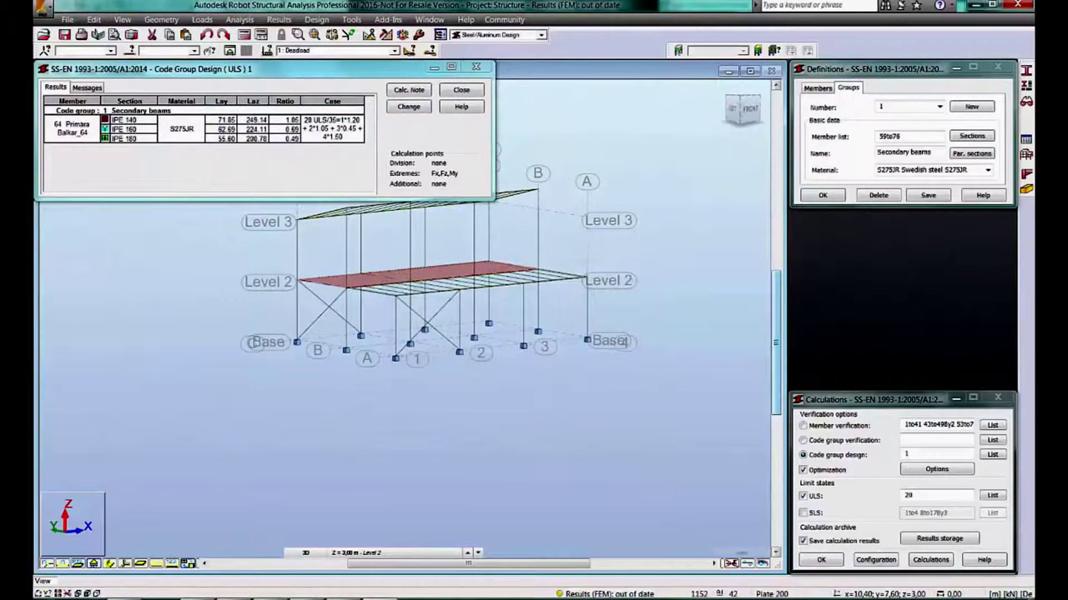
pyautogui.click(930, 559)
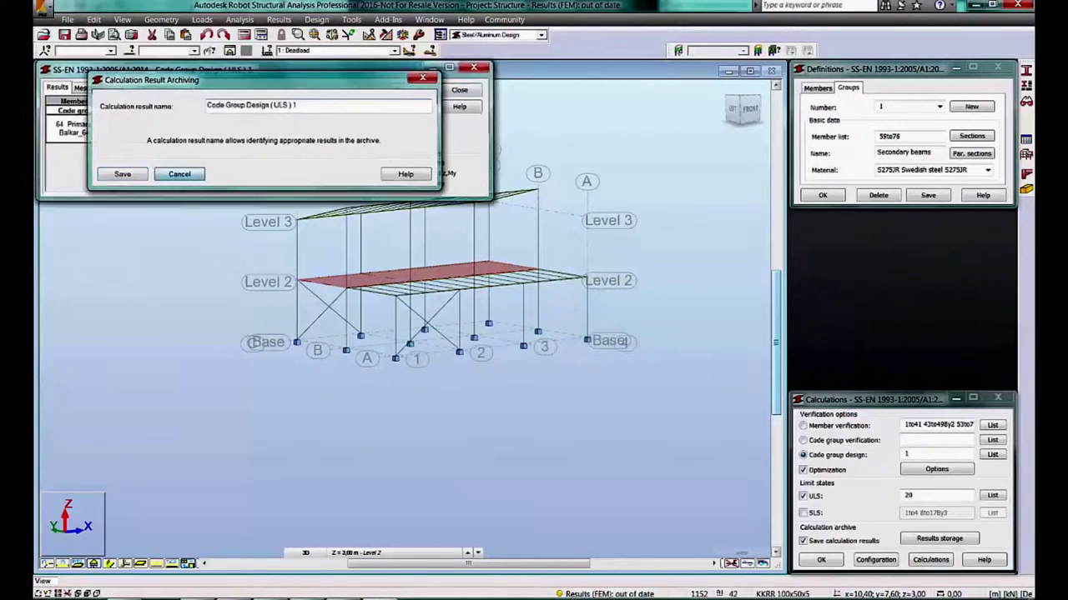
pyautogui.click(179, 171)
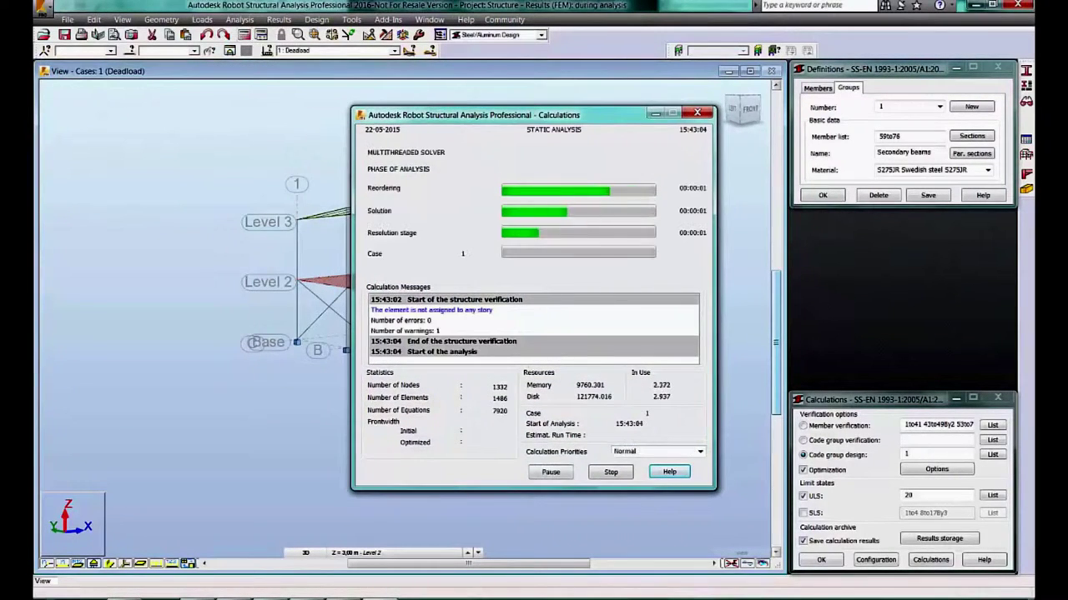
pyautogui.press('Escape')
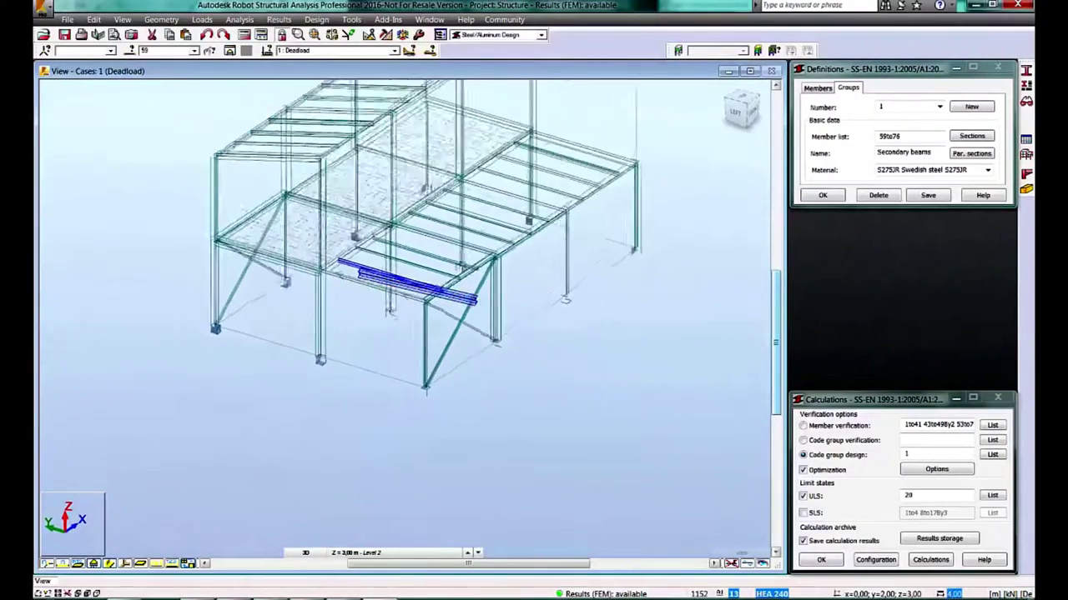
# Switch to the Geometry layout and inspect an upper-level beam.
pyautogui.click(541, 34)
pyautogui.click(488, 49)
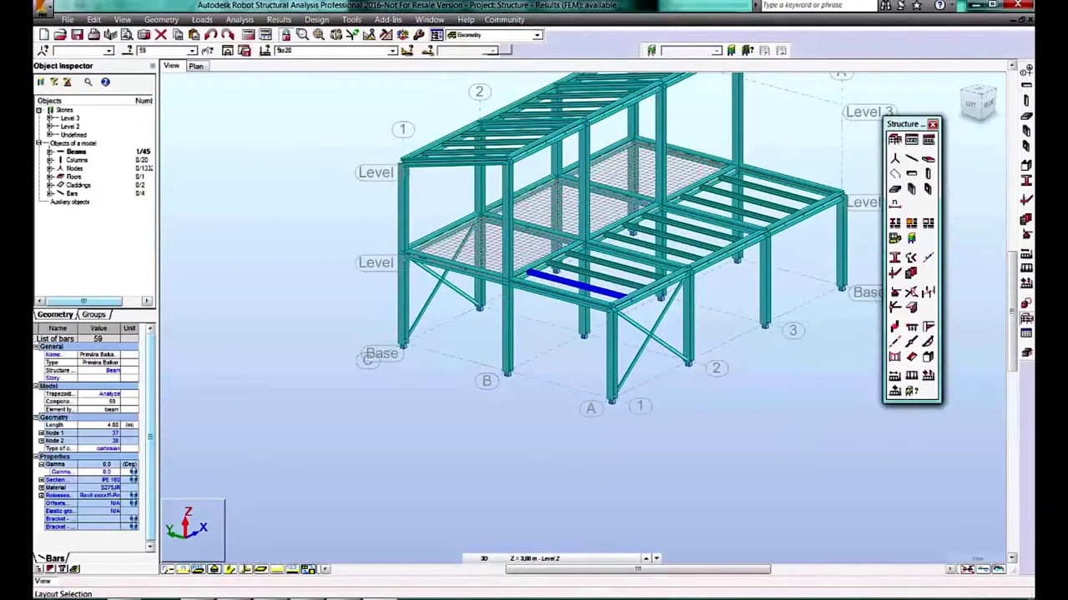
pyautogui.click(471, 151)
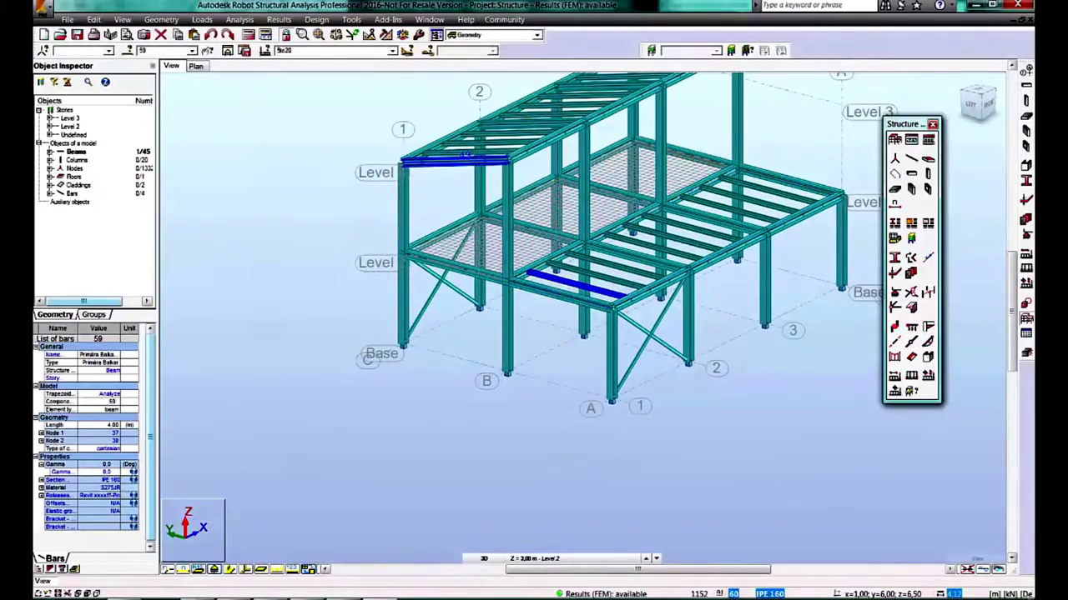
pyautogui.press('Escape')
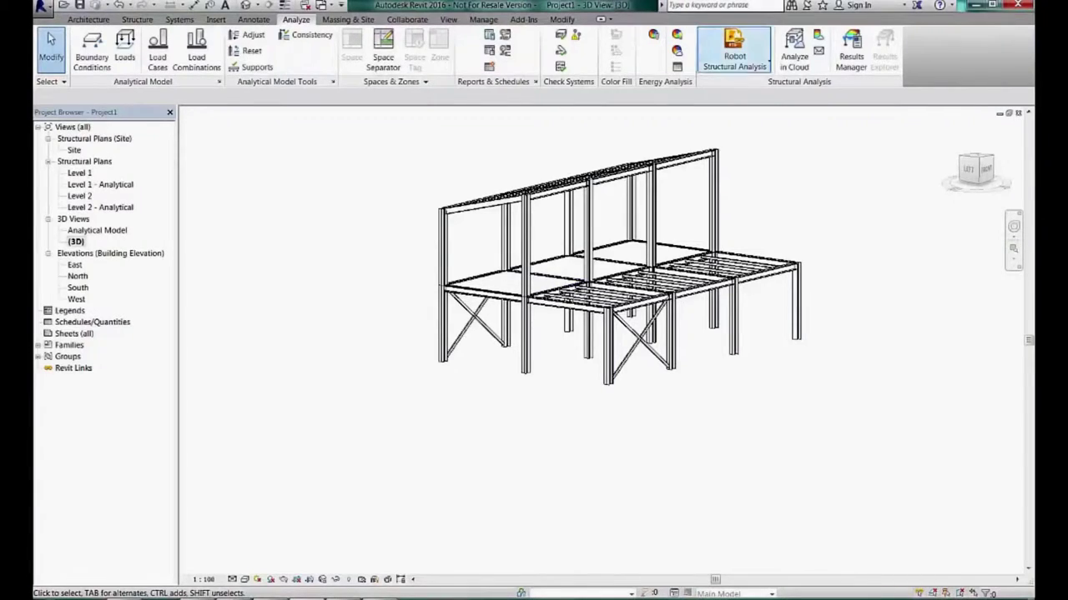
# Link to Robot Structural Analysis, choosing to update both model and results.
pyautogui.click(734, 59)
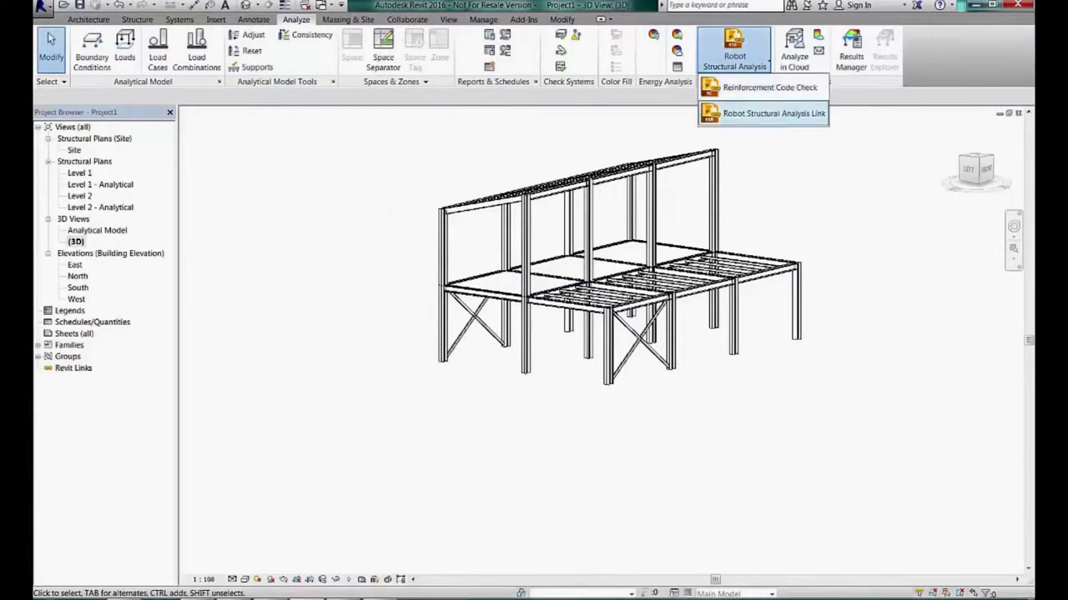
pyautogui.click(774, 114)
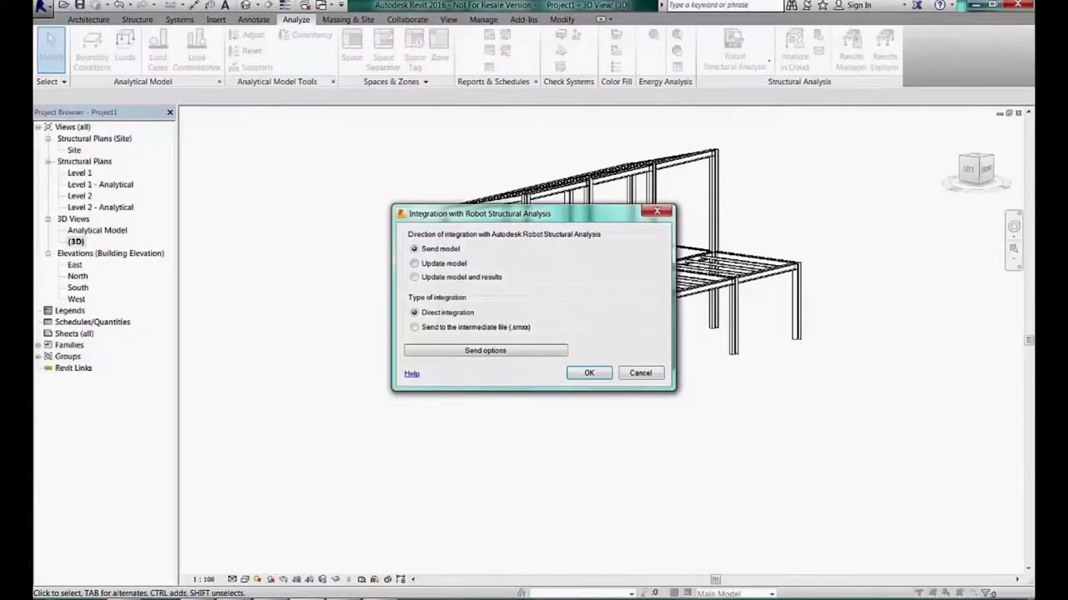
pyautogui.click(415, 277)
pyautogui.click(589, 372)
pyautogui.write('Safets analyse')
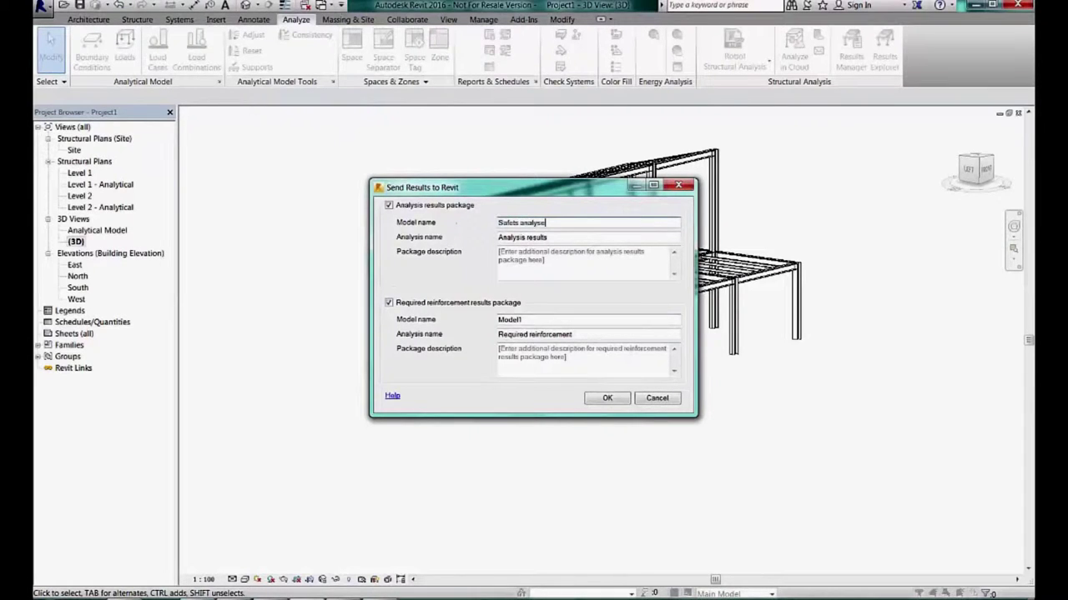
# Name the packages Safets analyse/Project Cad-Q and Reinforcement/Req. reinforcement, then import them.
pyautogui.press('Tab')
pyautogui.write('Proe')
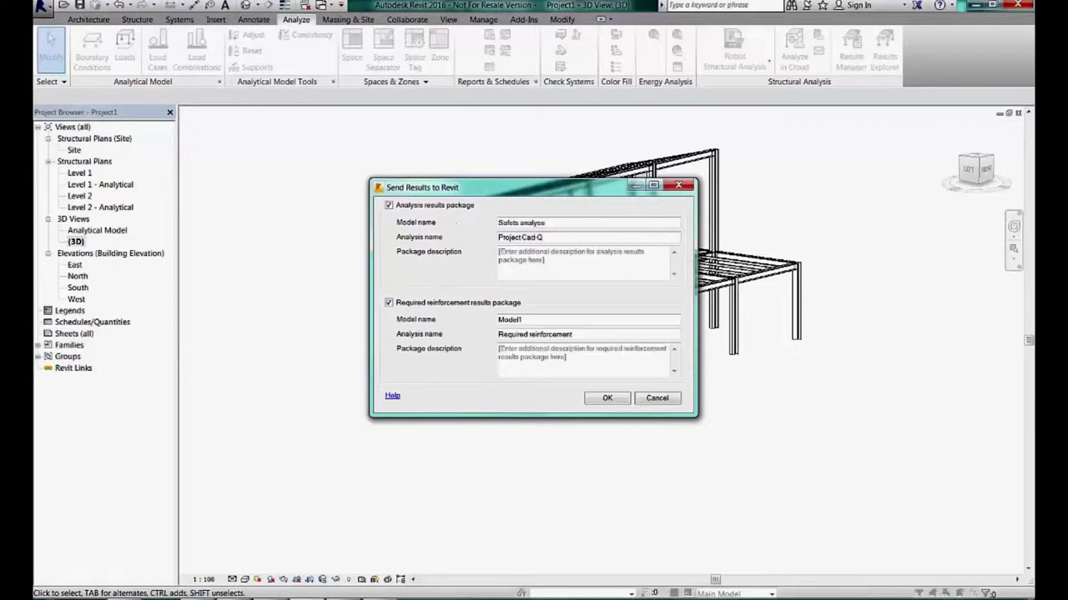
pyautogui.click(500, 251)
pyautogui.write('analyse of frames')
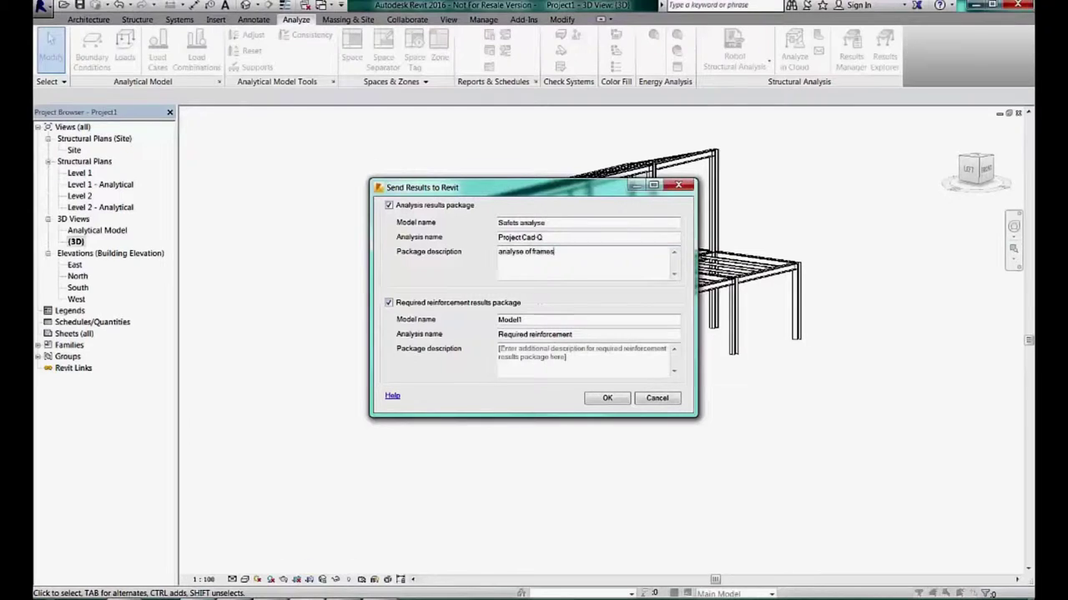
pyautogui.press('Tab')
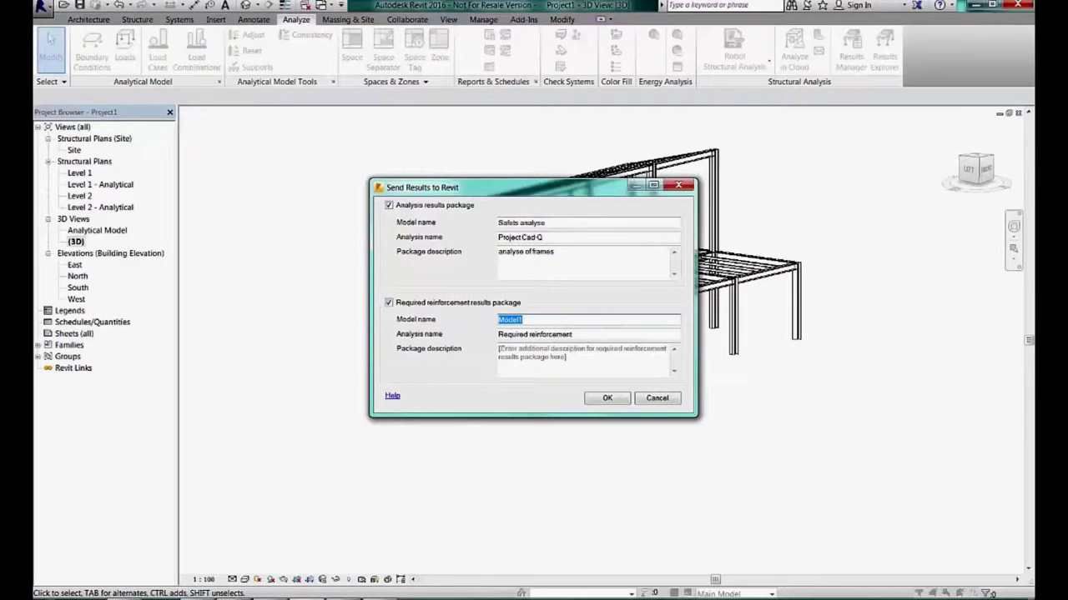
pyautogui.write('Reinforcement')
pyautogui.press('Tab')
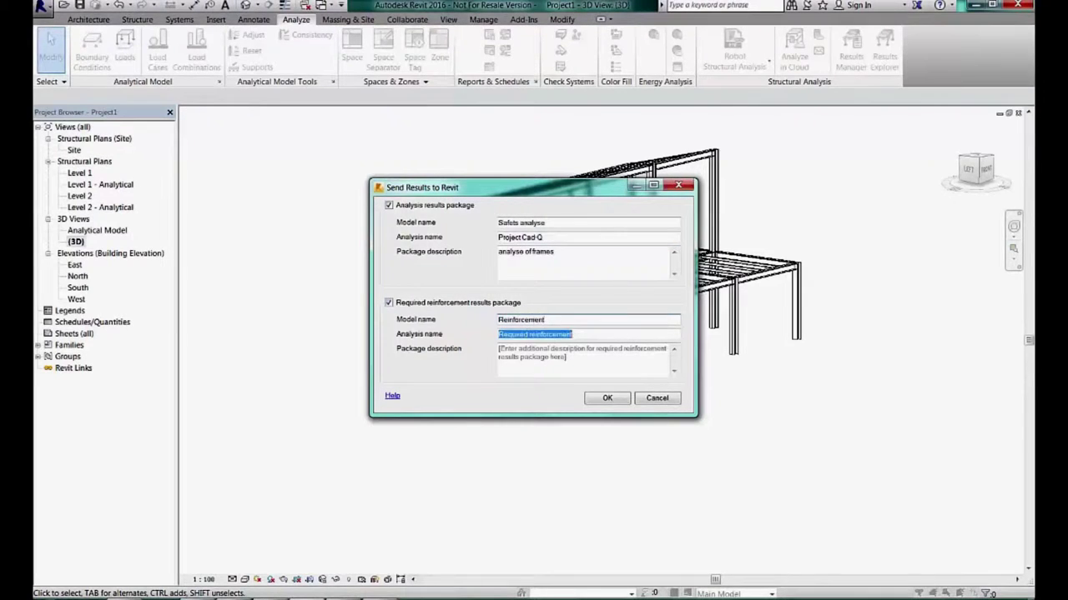
pyautogui.write('Re')
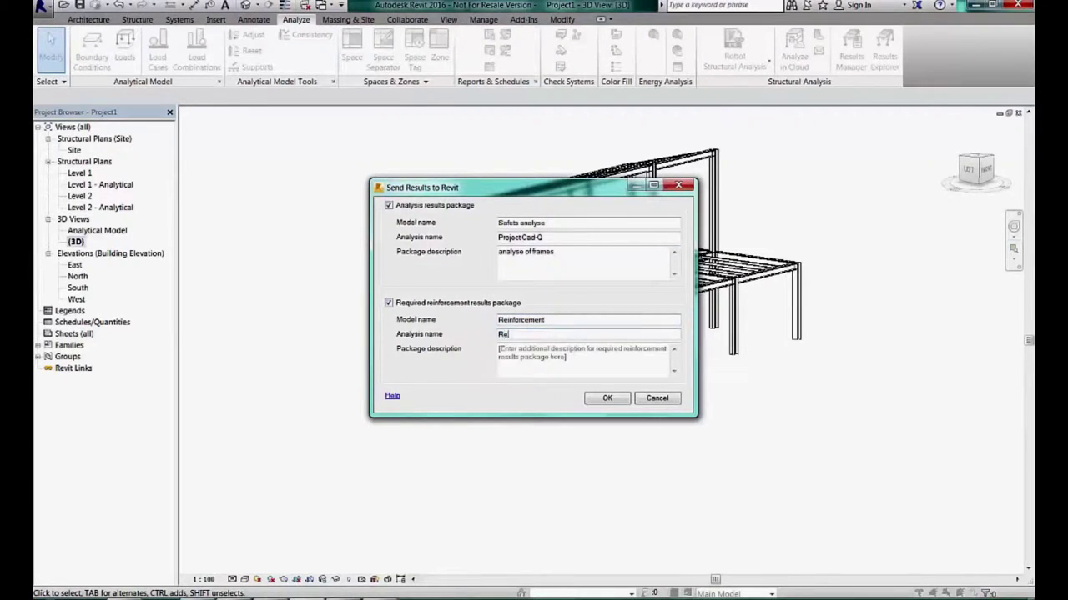
pyautogui.write('q. reinforcement')
pyautogui.press('Tab')
pyautogui.write('res')
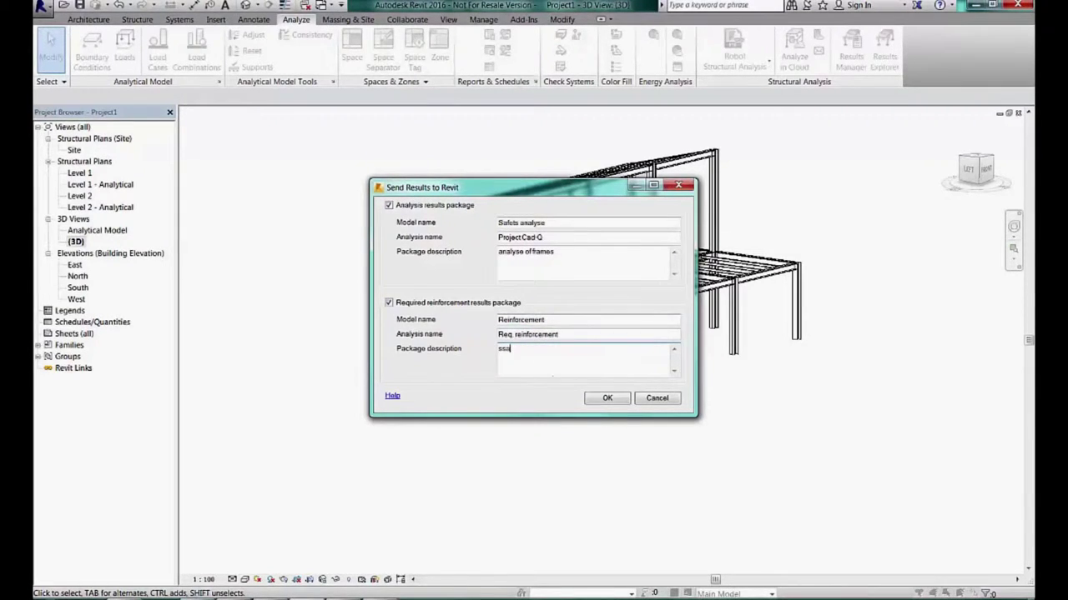
pyautogui.write('ult')
pyautogui.click(607, 397)
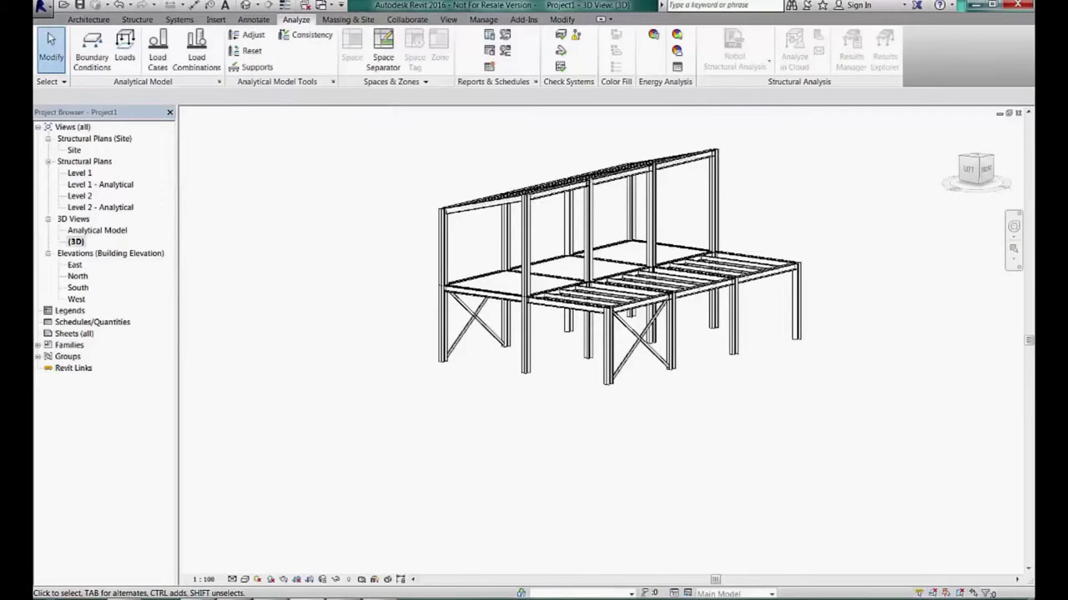
# Open the Analytical Model 3D view and load the Safets analyse package from Results Manager.
pyautogui.click(733, 52)
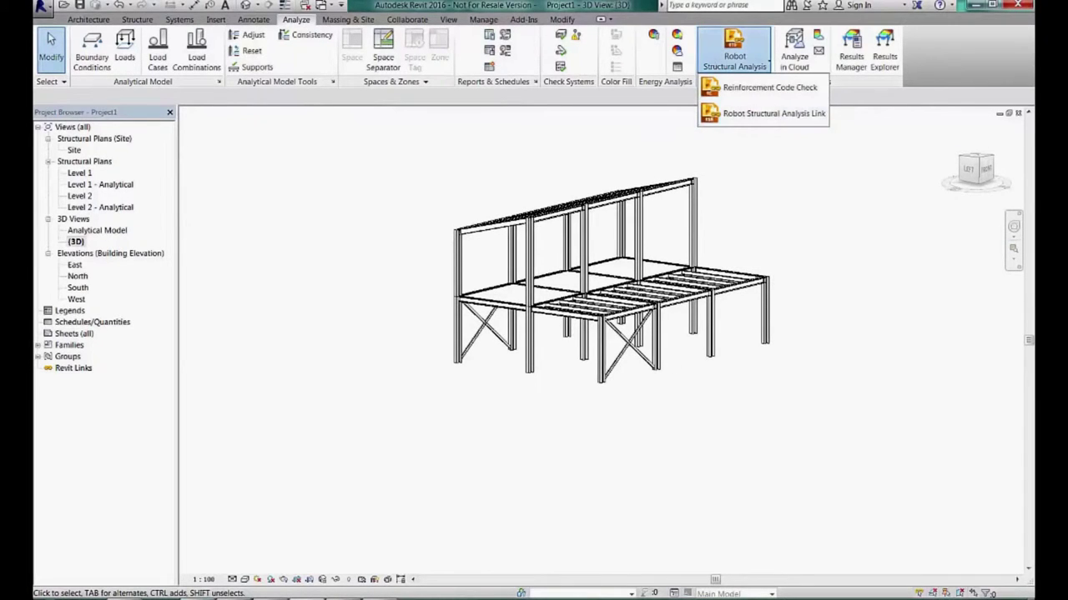
pyautogui.click(851, 50)
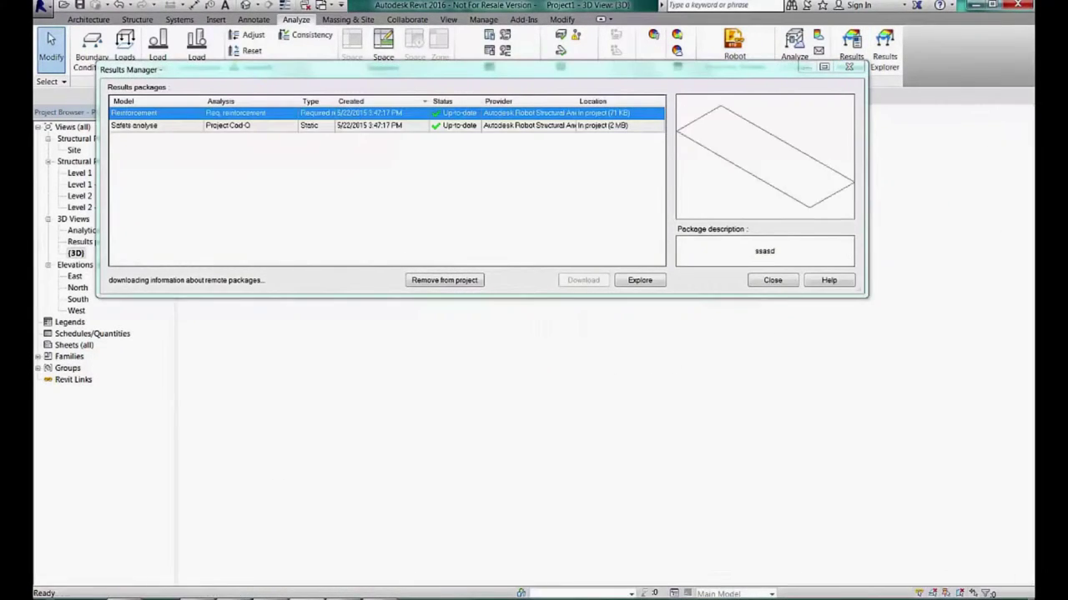
pyautogui.moveTo(250, 69); pyautogui.dragTo(365, 271)
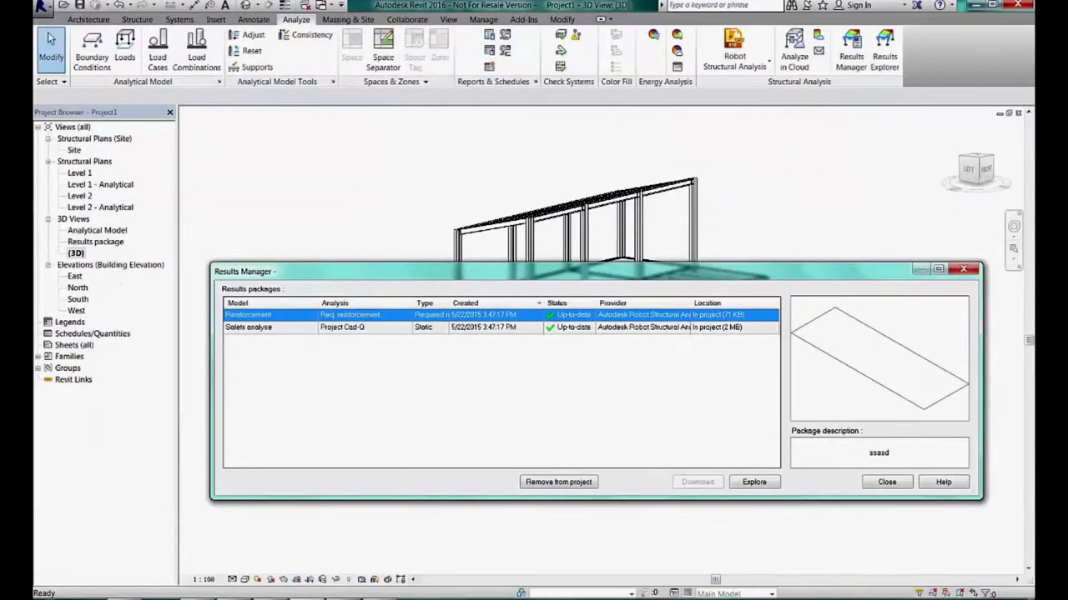
pyautogui.doubleClick(97, 230)
pyautogui.moveTo(509, 271)
pyautogui.mouseDown()
pyautogui.moveTo(426, 396)
pyautogui.moveTo(577, 182)
pyautogui.mouseUp()
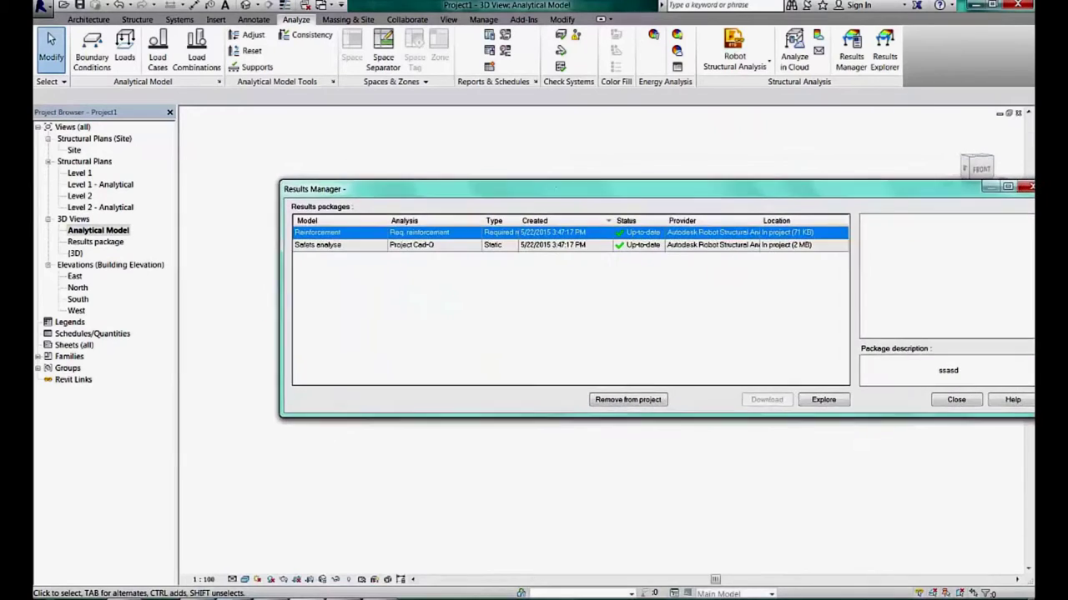
pyautogui.click(315, 238)
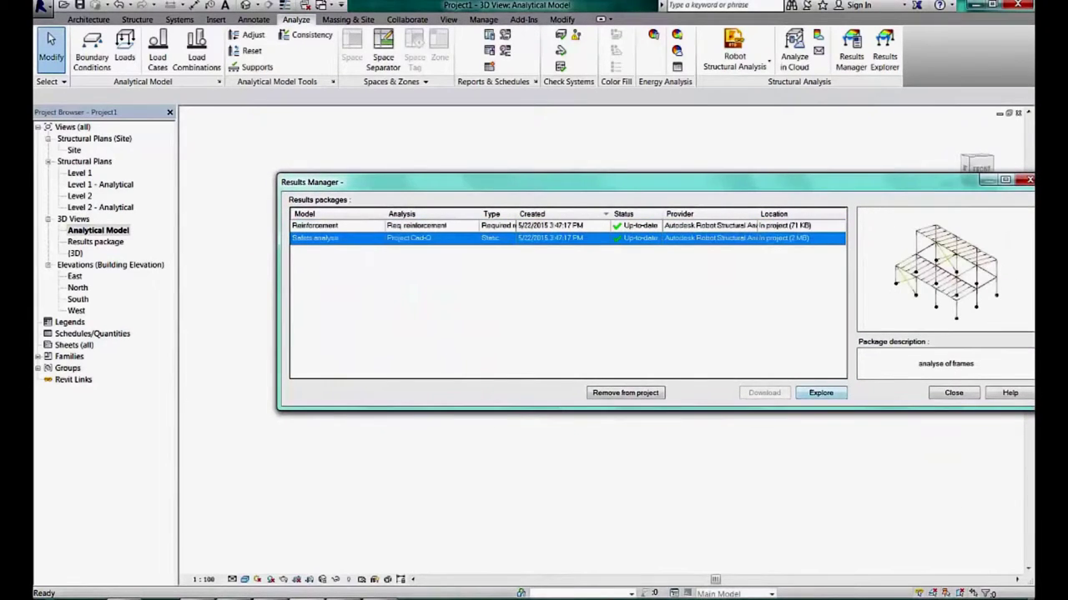
pyautogui.click(821, 393)
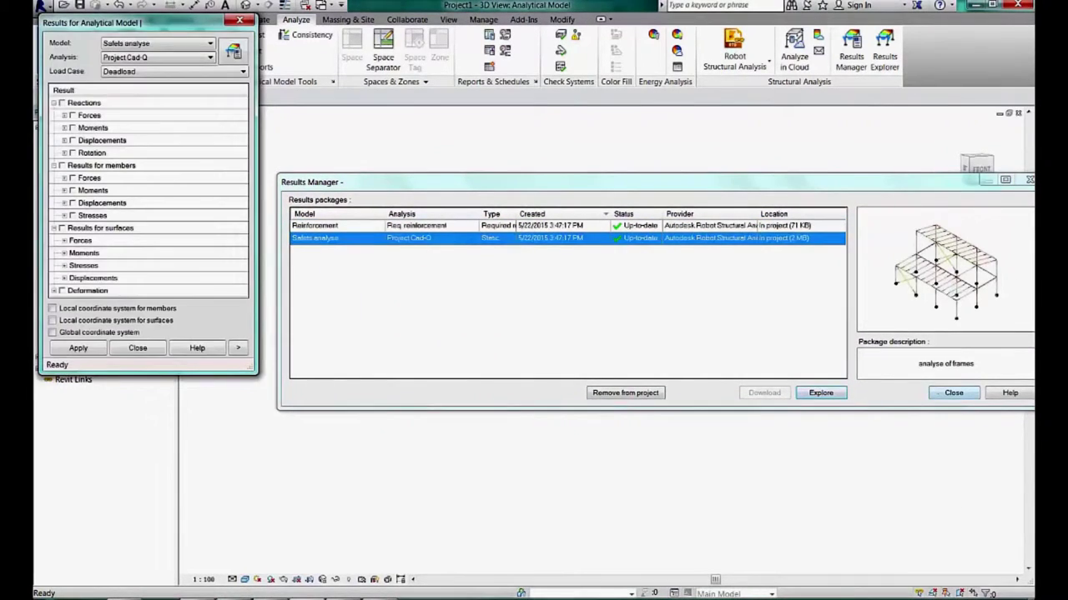
# Display My moment diagrams on the frame at a reduced scale.
pyautogui.moveTo(134, 22)
pyautogui.mouseDown()
pyautogui.moveTo(584, 96)
pyautogui.moveTo(803, 93)
pyautogui.mouseUp()
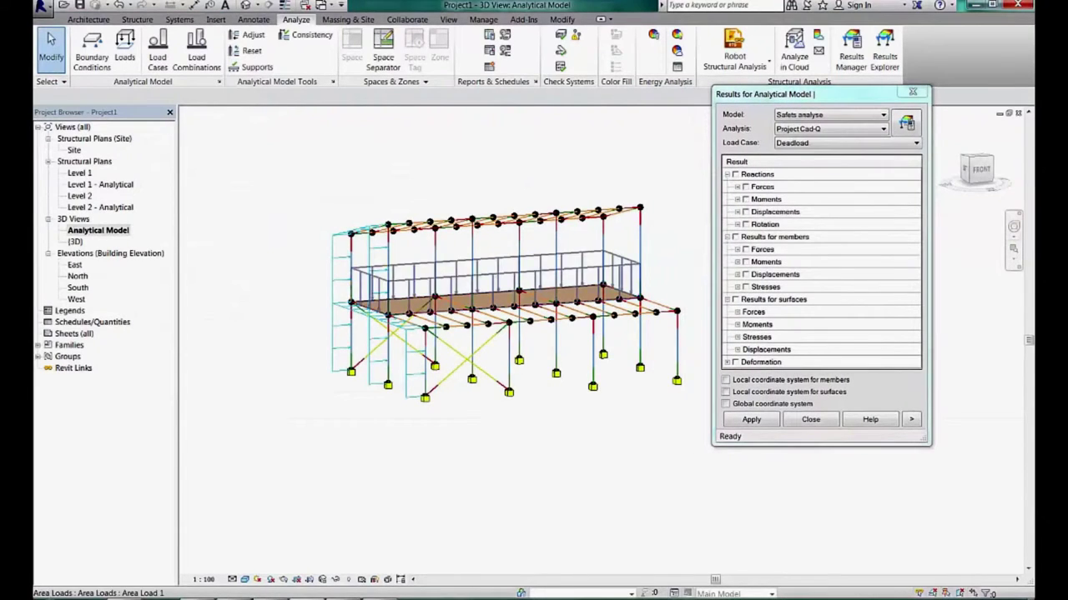
pyautogui.keyDown('shift'); pyautogui.moveTo(501, 300); pyautogui.dragTo(467, 284, button='middle'); pyautogui.keyUp('shift')
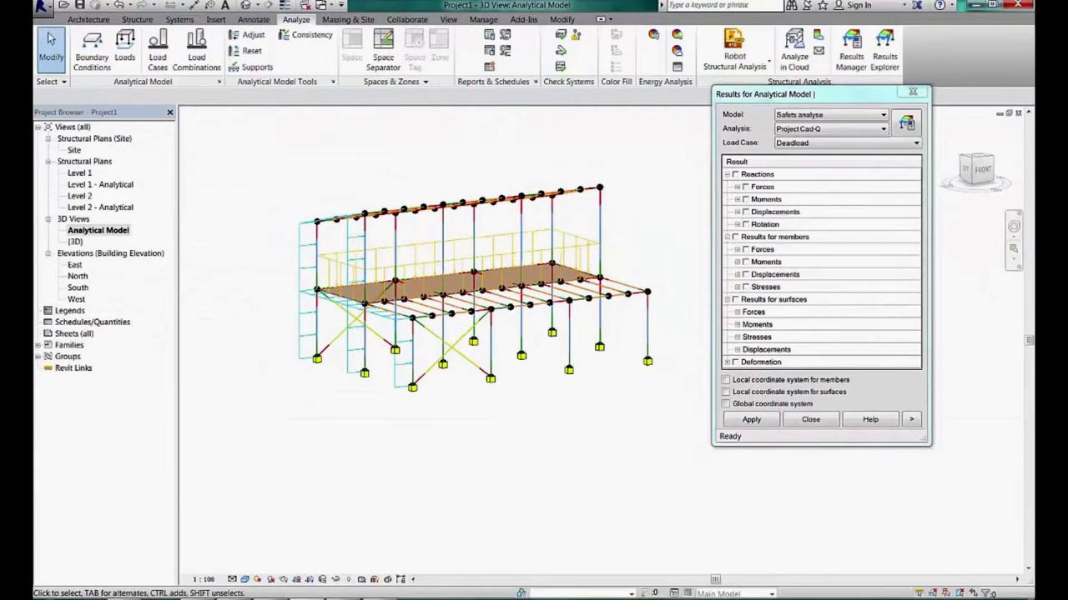
pyautogui.click(736, 262)
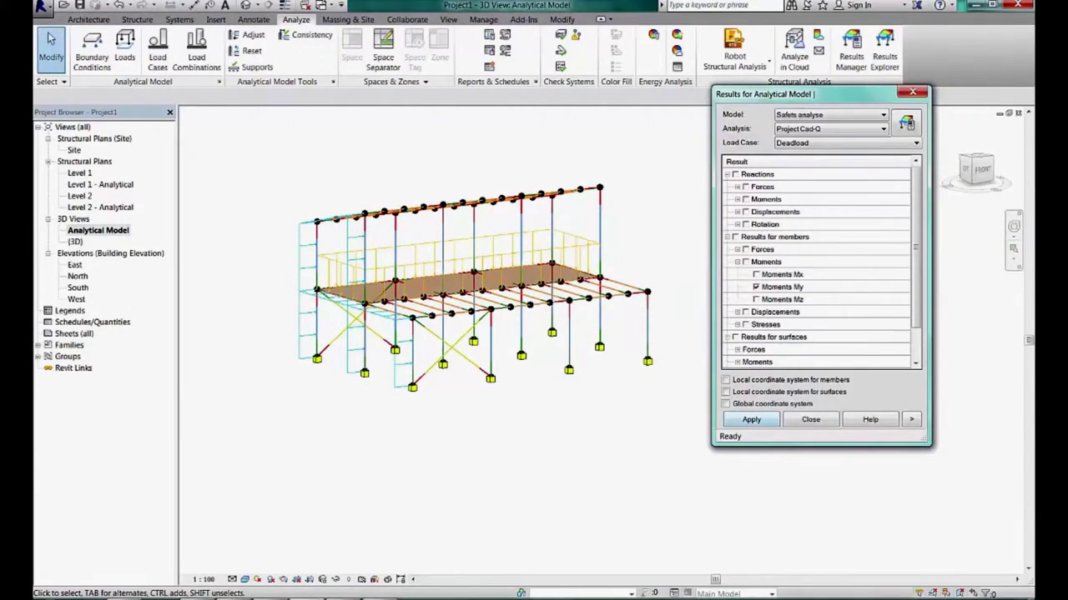
pyautogui.click(750, 420)
pyautogui.click(911, 419)
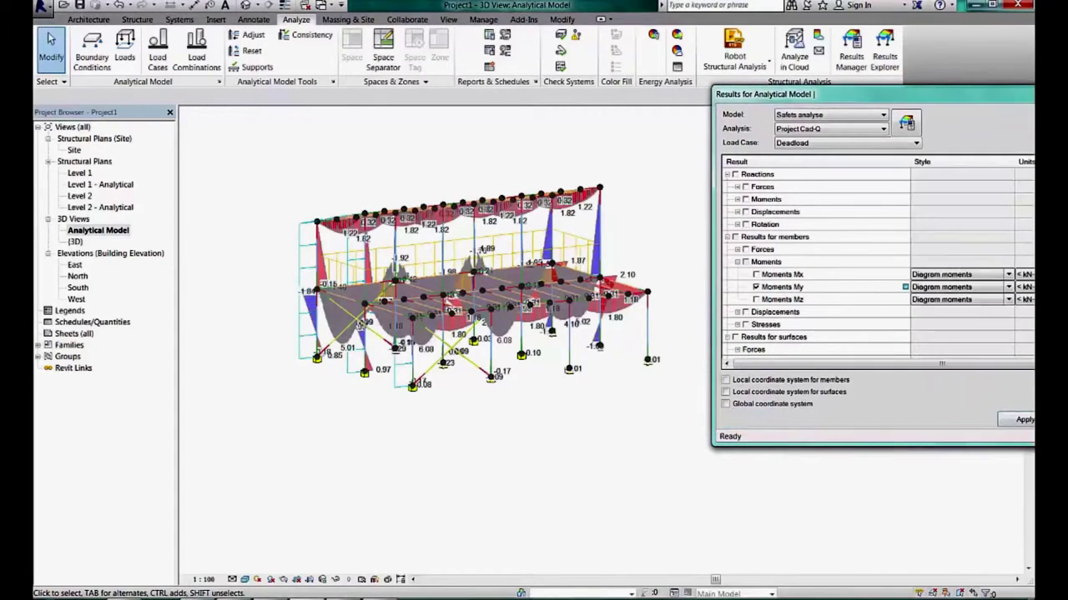
pyautogui.moveTo(784, 94); pyautogui.dragTo(674, 96)
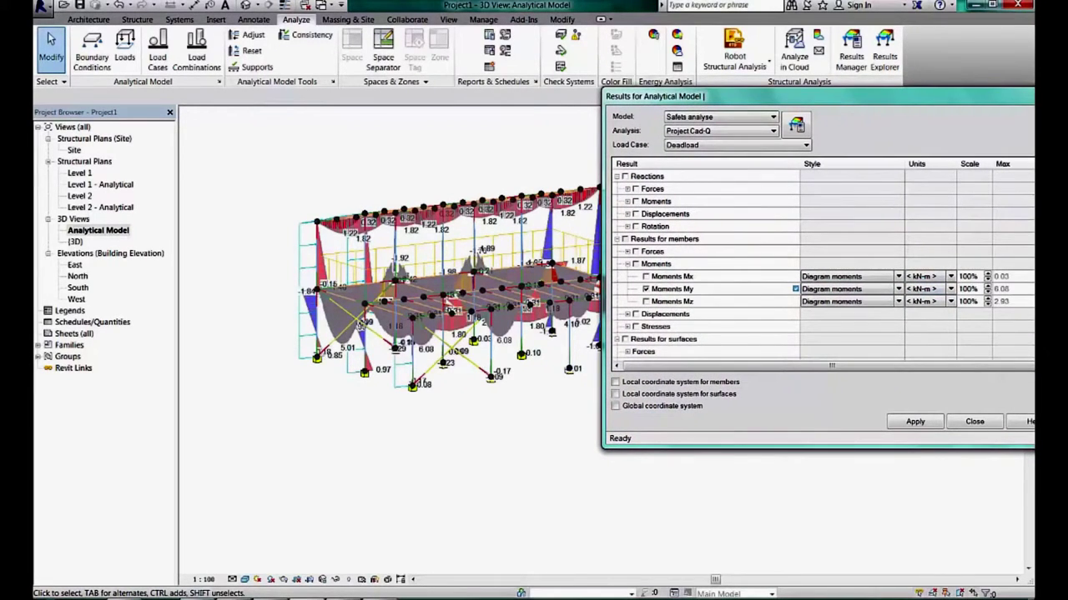
pyautogui.click(987, 291)
pyautogui.click(915, 421)
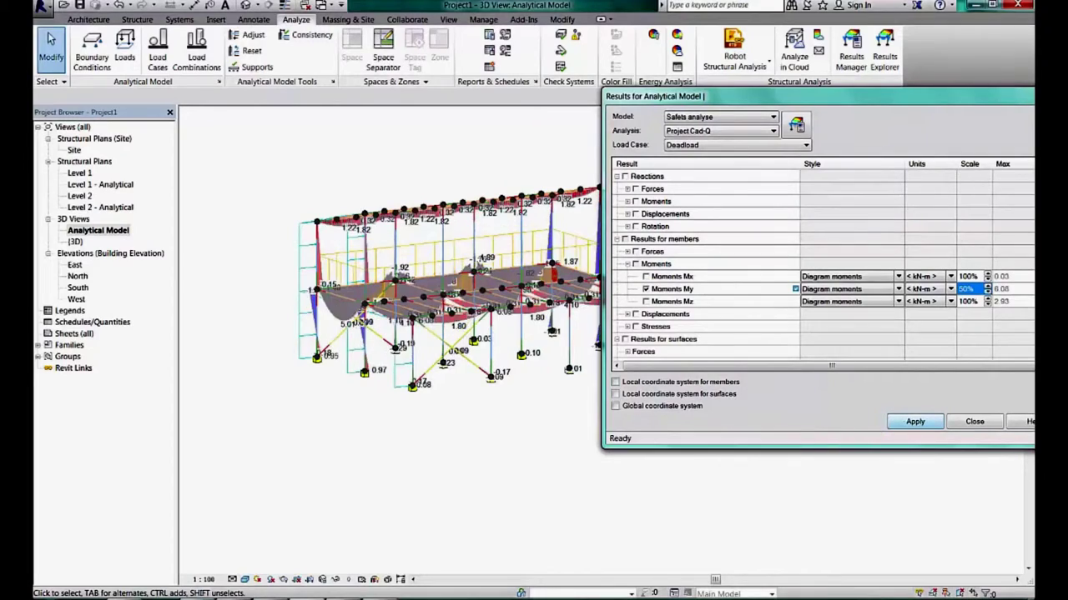
pyautogui.moveTo(400, 275)
pyautogui.keyDown('shift'); pyautogui.mouseDown(button='middle')
pyautogui.moveTo(367, 275)
pyautogui.moveTo(414, 274)
pyautogui.mouseUp(button='middle'); pyautogui.keyUp('shift')
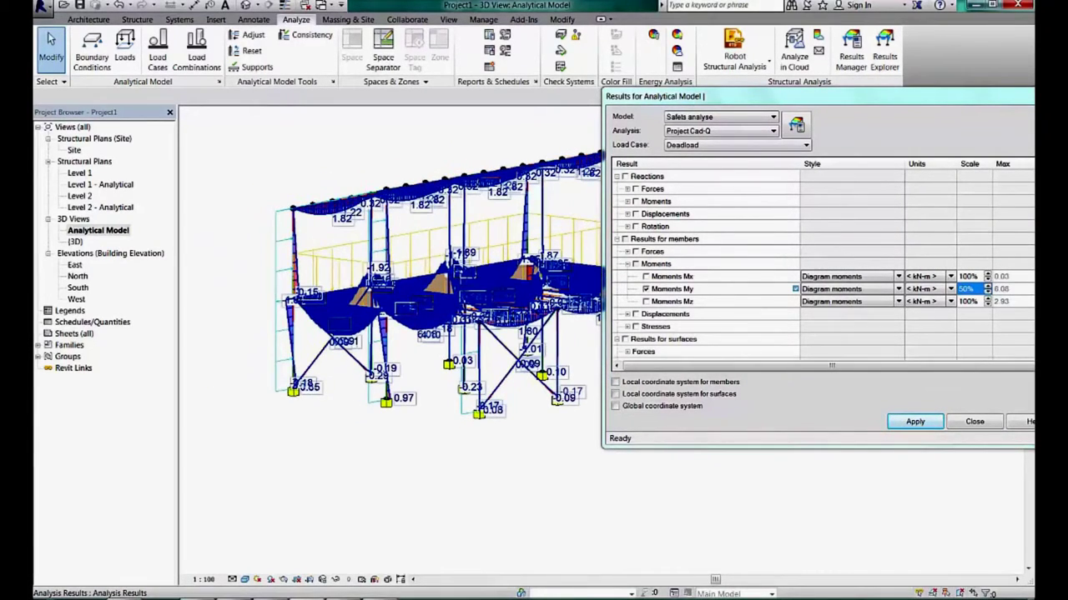
pyautogui.moveTo(751, 96); pyautogui.dragTo(823, 121)
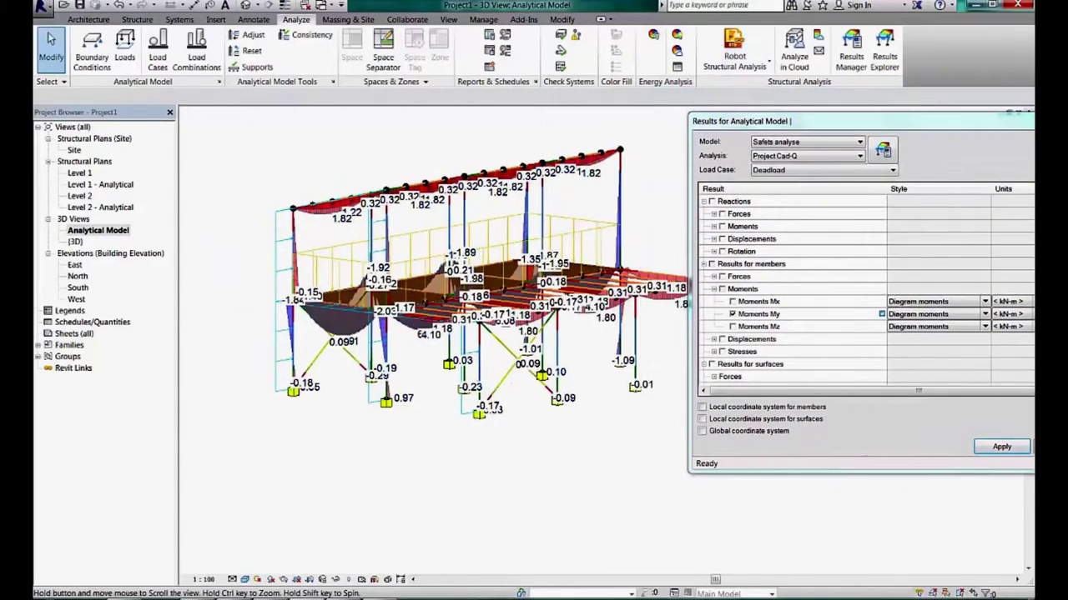
pyautogui.keyDown('shift'); pyautogui.moveTo(417, 275); pyautogui.dragTo(534, 275, button='middle'); pyautogui.keyUp('shift')
# Switch to load case ULS/35 and redraw the My diagrams at 50% scale.
pyautogui.click(891, 169)
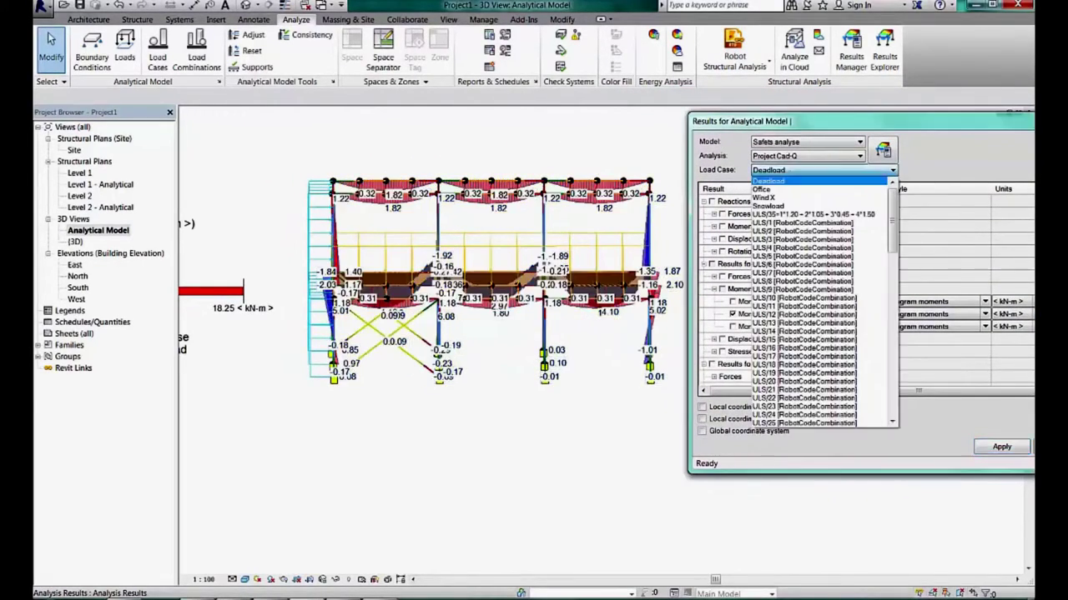
pyautogui.click(822, 209)
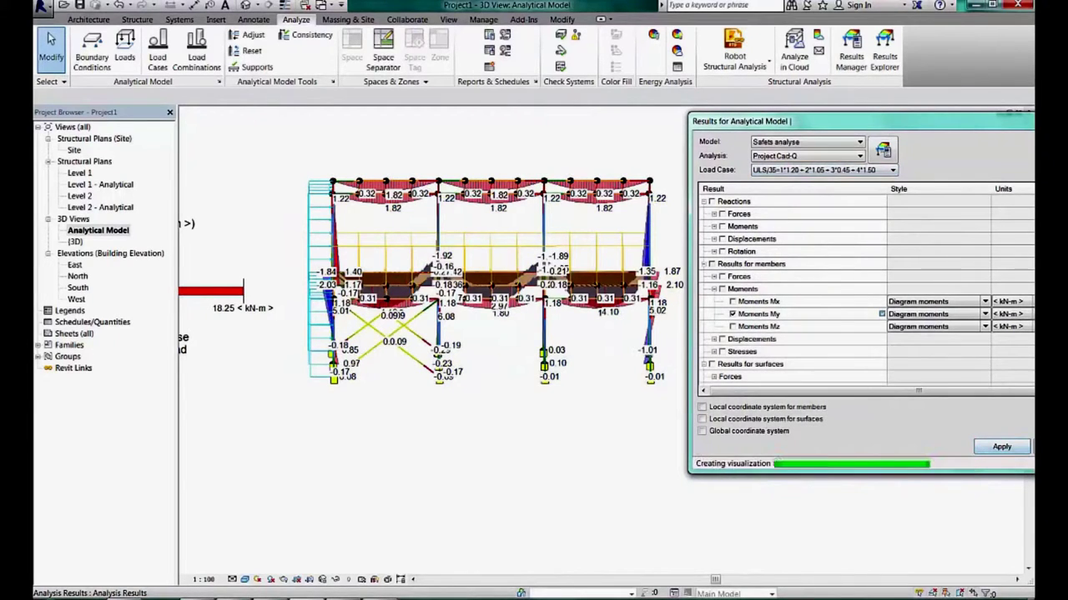
pyautogui.moveTo(751, 121); pyautogui.dragTo(669, 96)
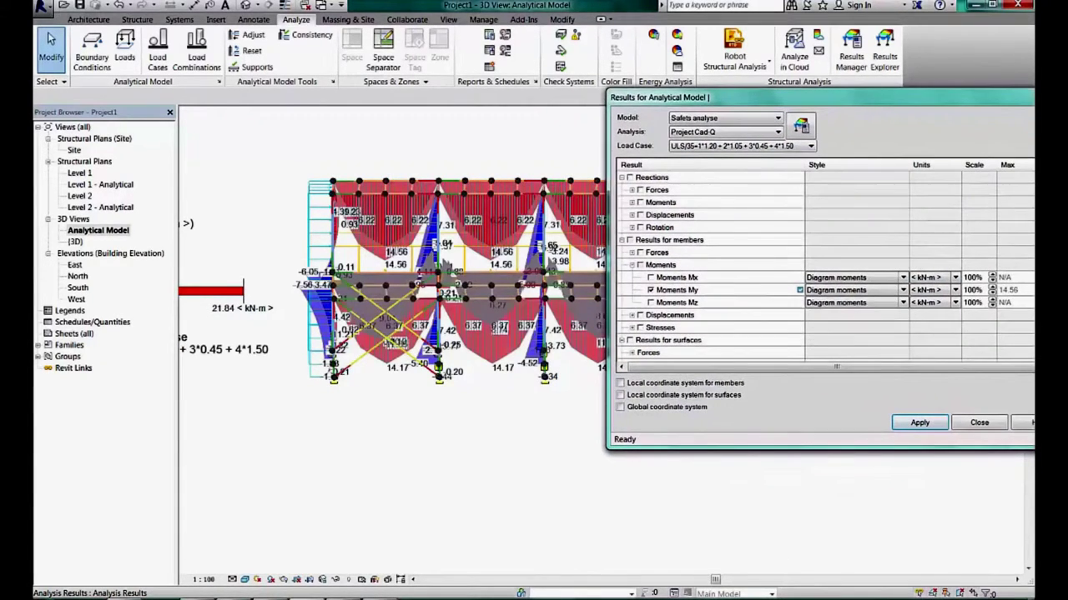
pyautogui.click(972, 289)
pyautogui.write('50')
pyautogui.click(919, 423)
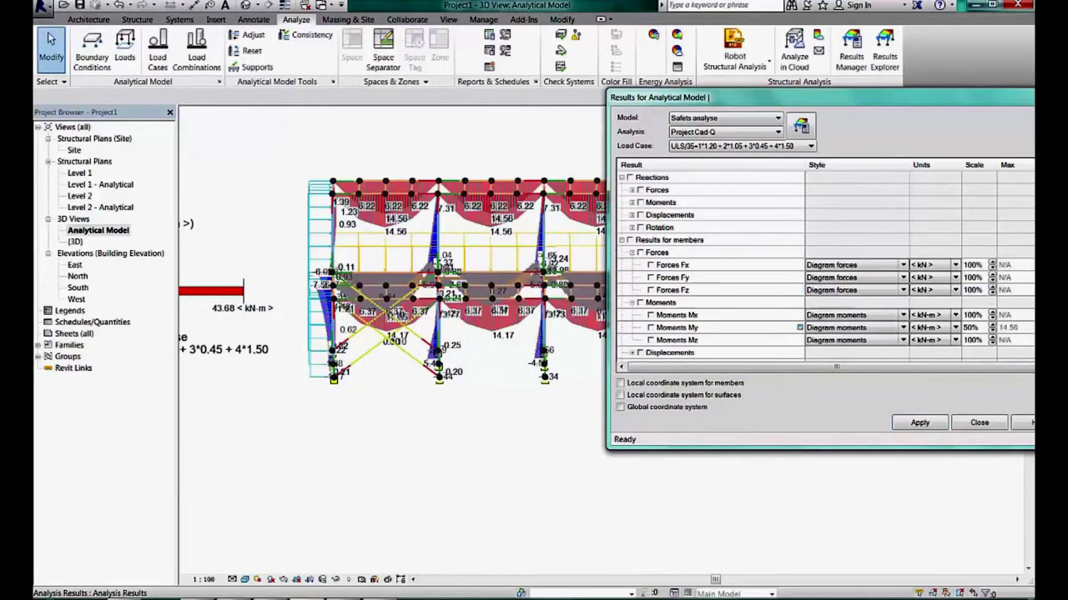
# Show axial force Fx diagrams at 60% scale, then clear them from the frame.
pyautogui.click(631, 252)
pyautogui.click(919, 423)
pyautogui.moveTo(708, 97)
pyautogui.mouseDown()
pyautogui.moveTo(827, 157)
pyautogui.moveTo(621, 144)
pyautogui.mouseUp()
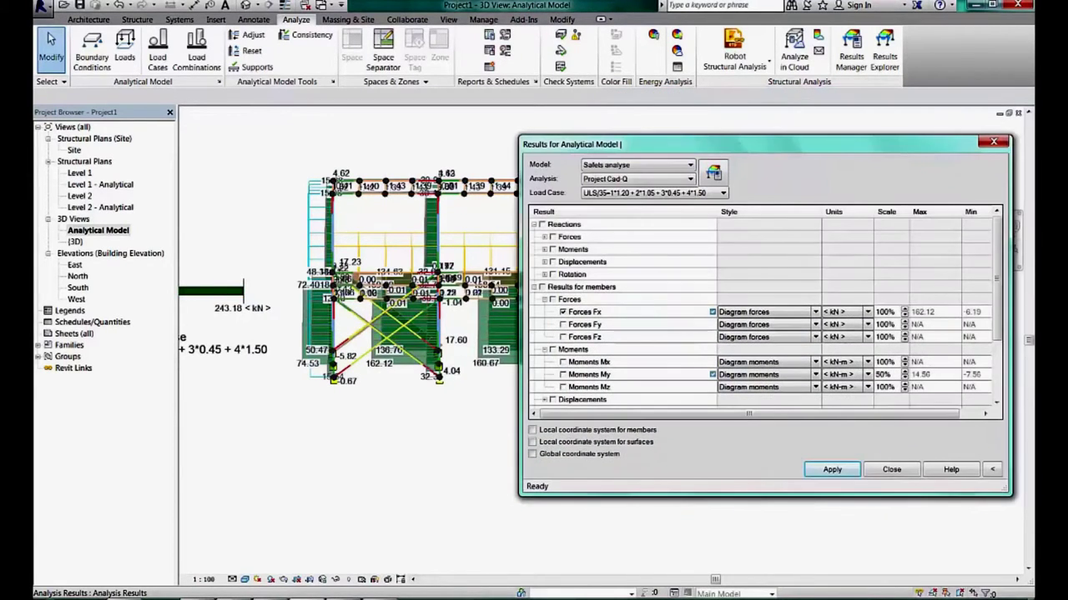
pyautogui.click(886, 312)
pyautogui.write('60')
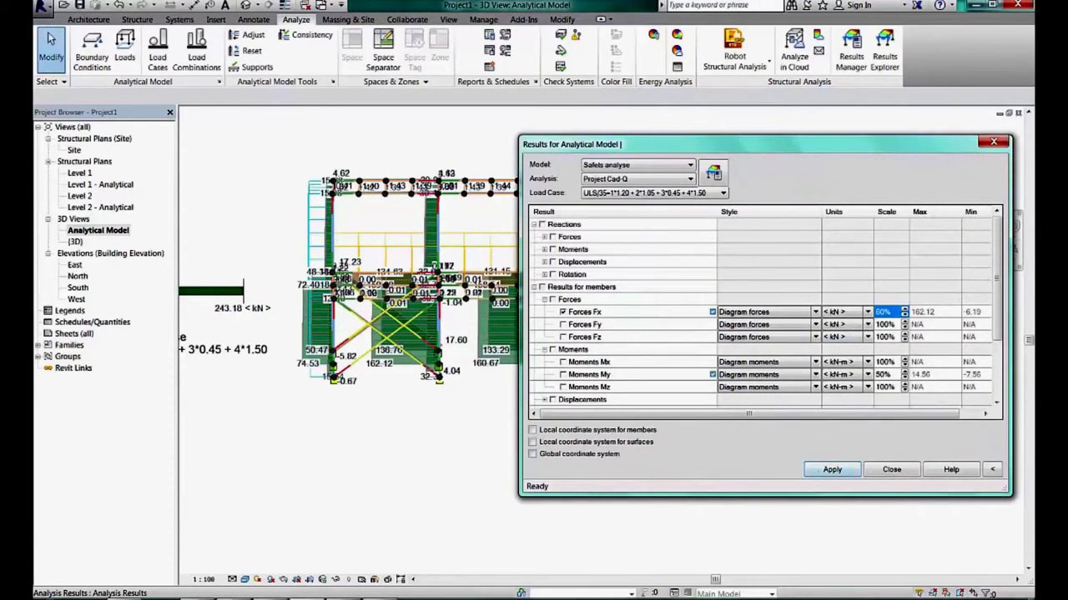
pyautogui.press('Return')
pyautogui.moveTo(400, 275)
pyautogui.keyDown('shift'); pyautogui.mouseDown(button='middle')
pyautogui.moveTo(333, 275)
pyautogui.moveTo(350, 275)
pyautogui.mouseUp(button='middle'); pyautogui.keyUp('shift')
pyautogui.click(563, 312)
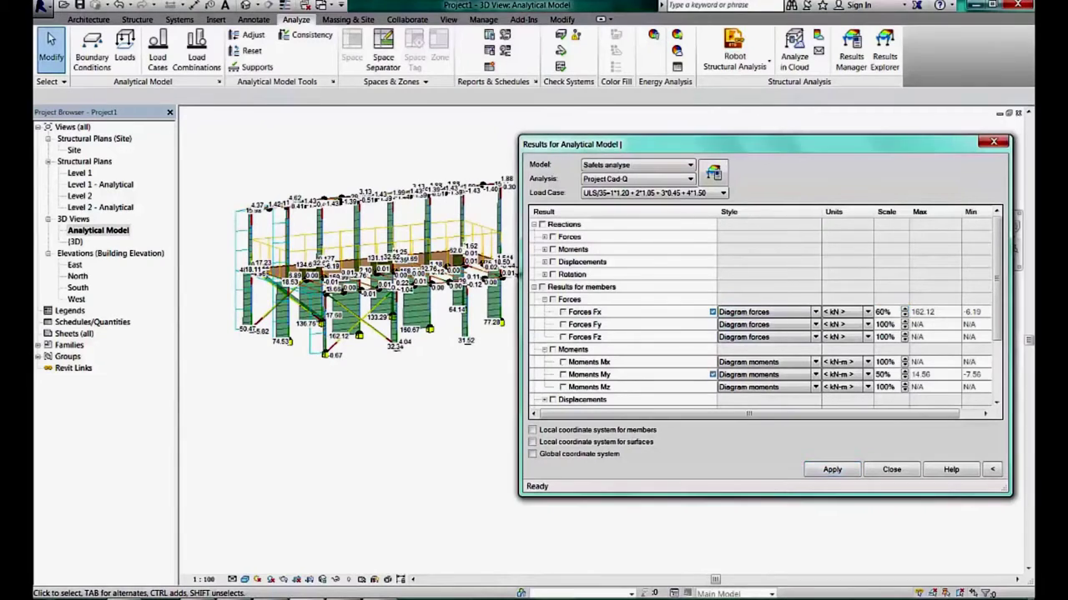
pyautogui.click(831, 470)
# Switch to the Reinforcement results model and display the Area AXX Top colour map.
pyautogui.click(690, 179)
pyautogui.click(690, 165)
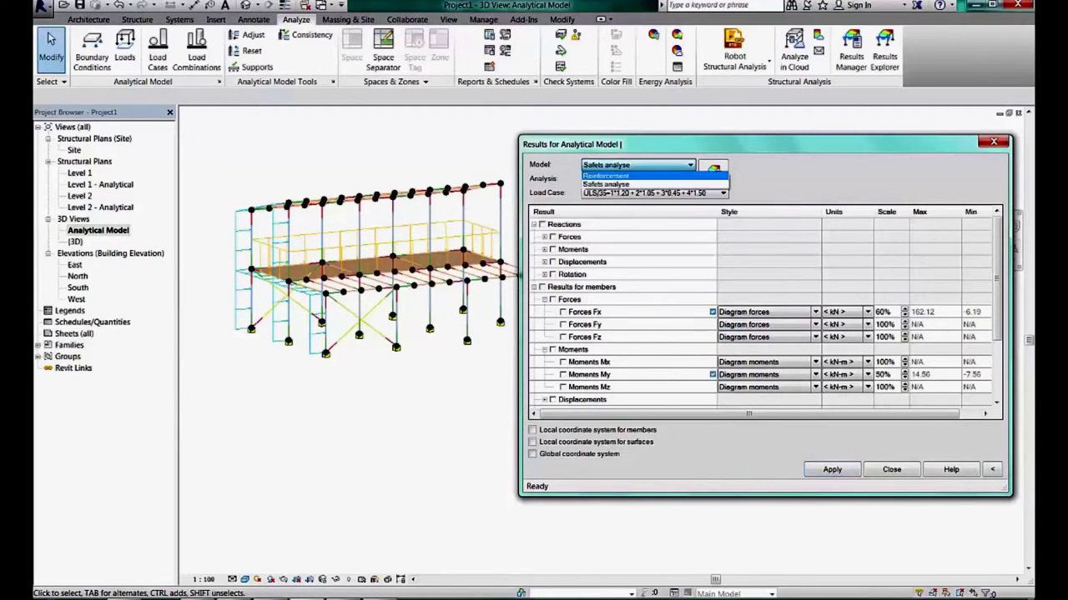
pyautogui.click(634, 192)
pyautogui.click(544, 237)
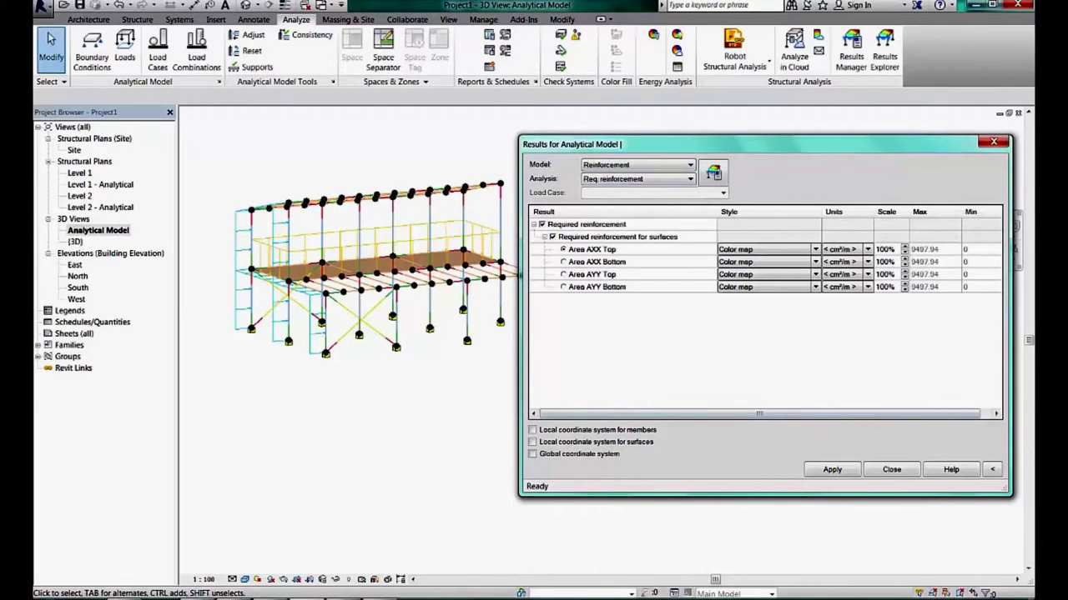
pyautogui.click(832, 470)
# Set Area AXX Top units to mm²/m, close the settings, and centre the frame and legend.
pyautogui.click(867, 249)
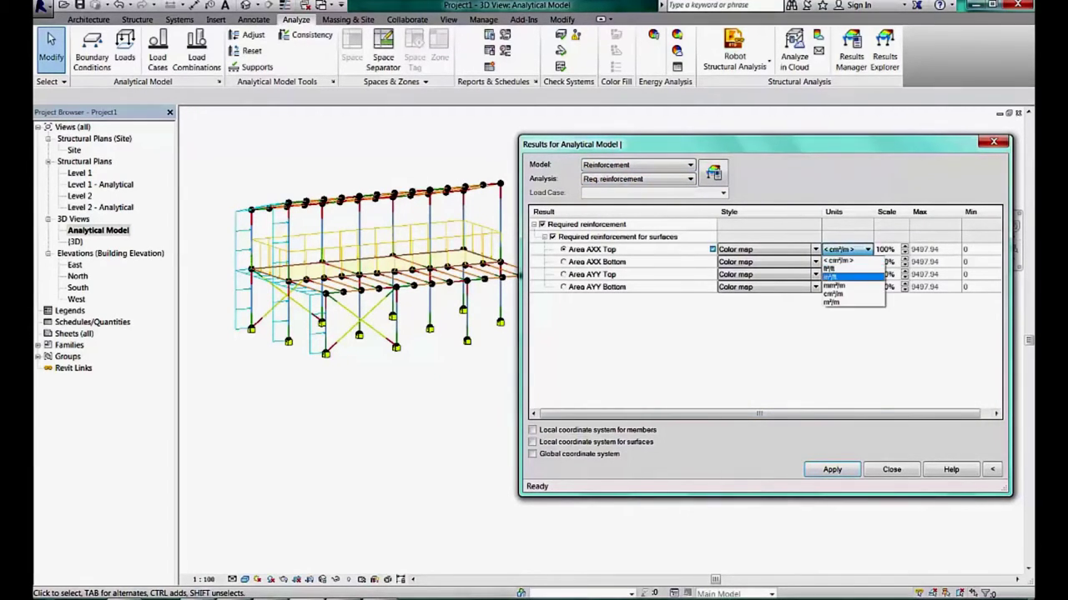
pyautogui.click(834, 285)
pyautogui.click(831, 469)
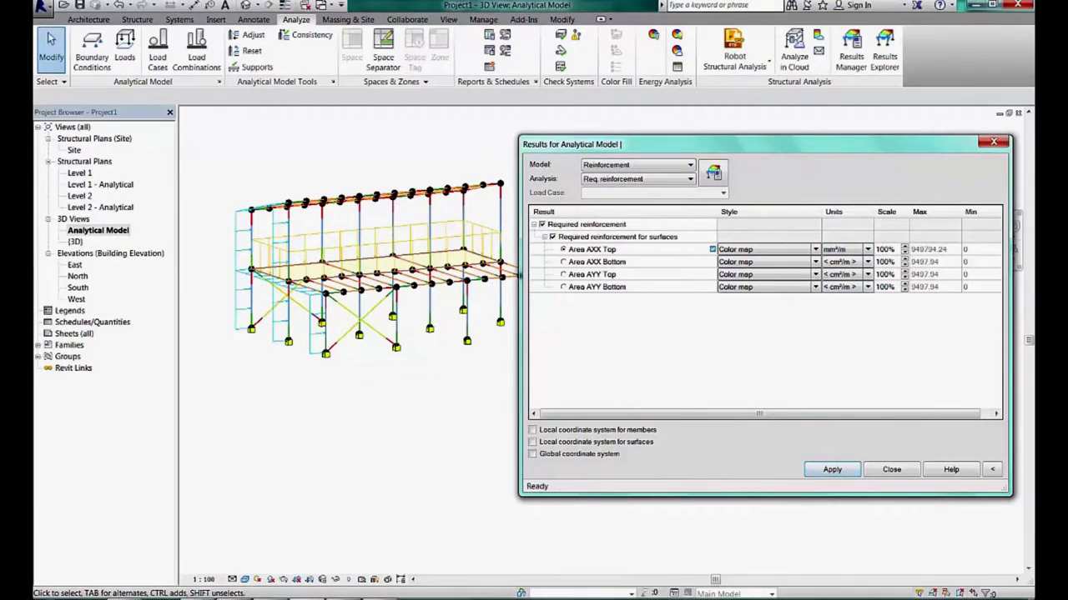
pyautogui.moveTo(221, 292)
pyautogui.mouseDown(button='middle')
pyautogui.moveTo(454, 314)
pyautogui.moveTo(392, 300)
pyautogui.moveTo(321, 312)
pyautogui.mouseUp(button='middle')
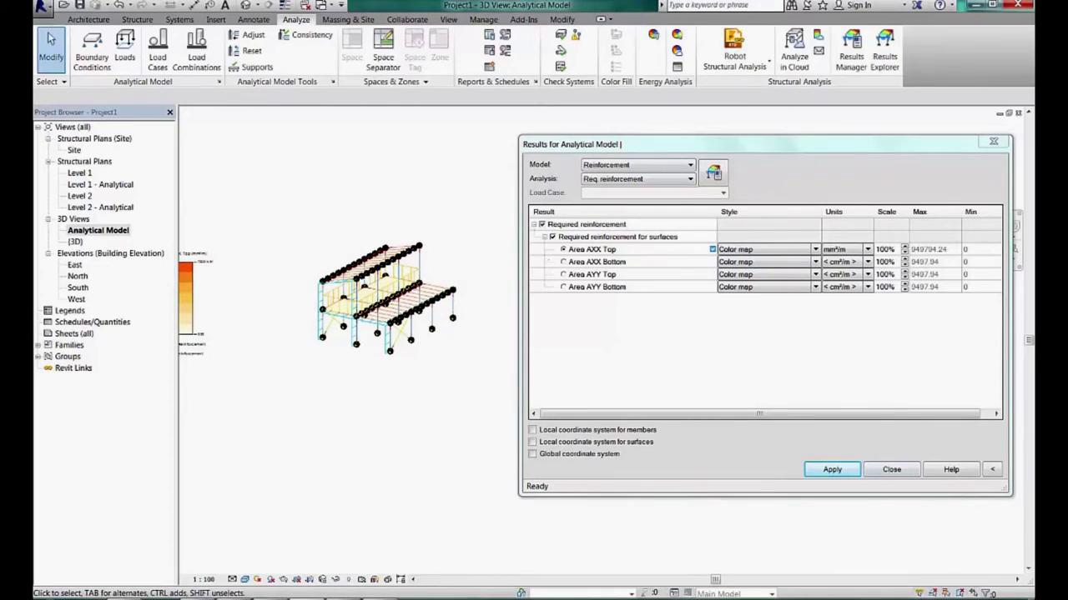
pyautogui.click(930, 249)
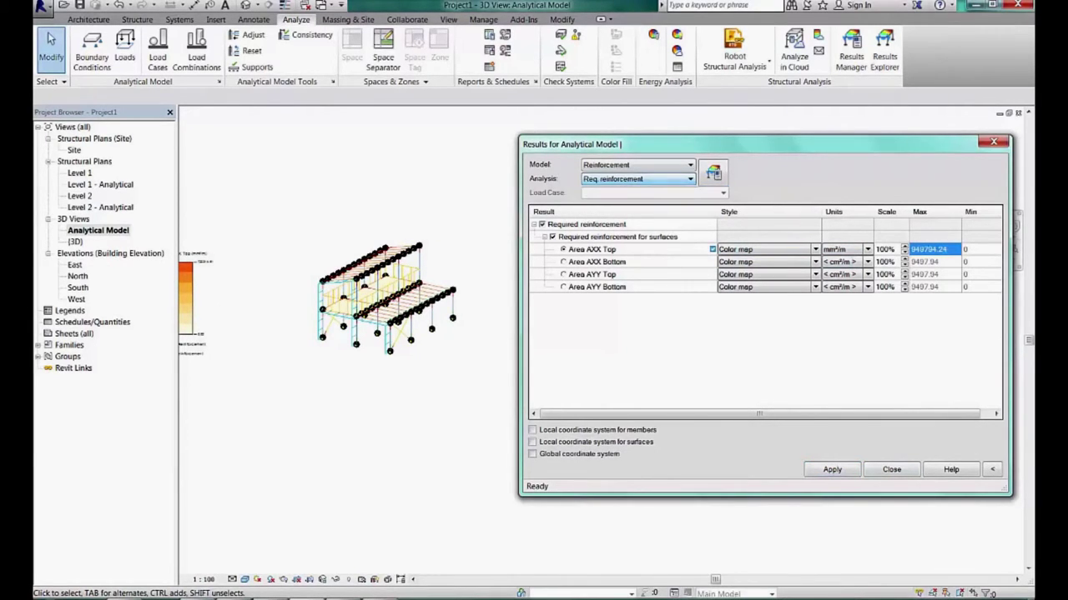
pyautogui.click(891, 470)
pyautogui.moveTo(388, 299); pyautogui.dragTo(576, 300, button='middle')
# Switch to the project's default {3D} view.
pyautogui.hotkey('ctrl', 'Tab')
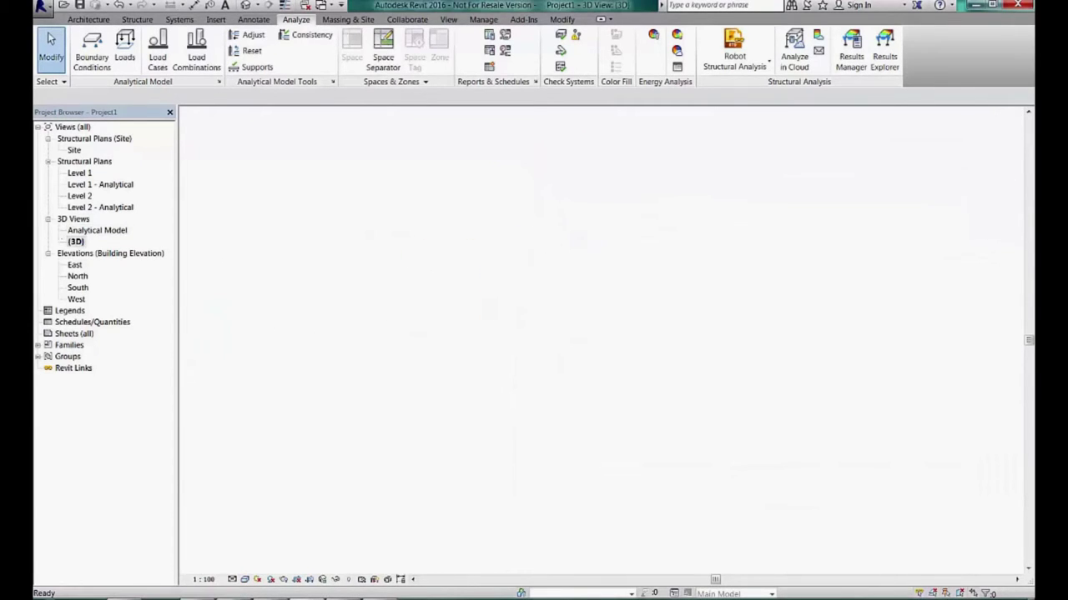